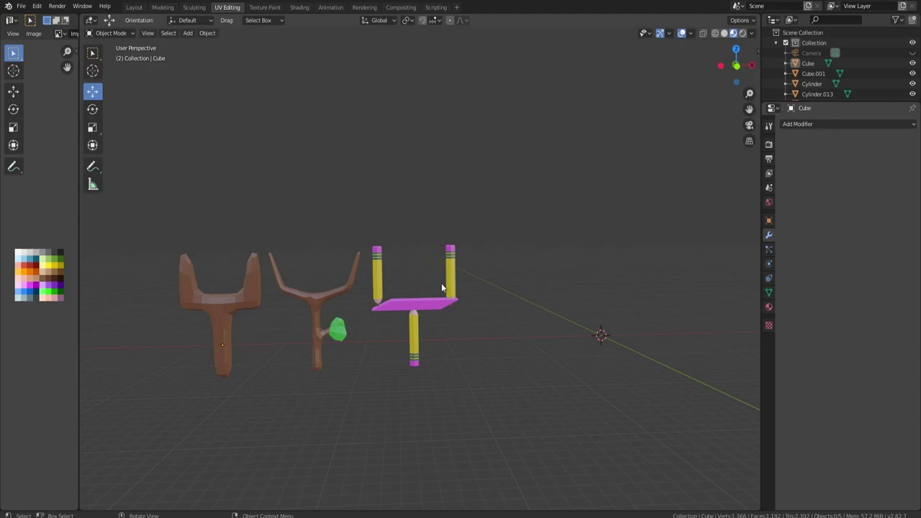
scroll(442, 283, "up", 6)
middle_click_drag(441, 283, 442, 284)
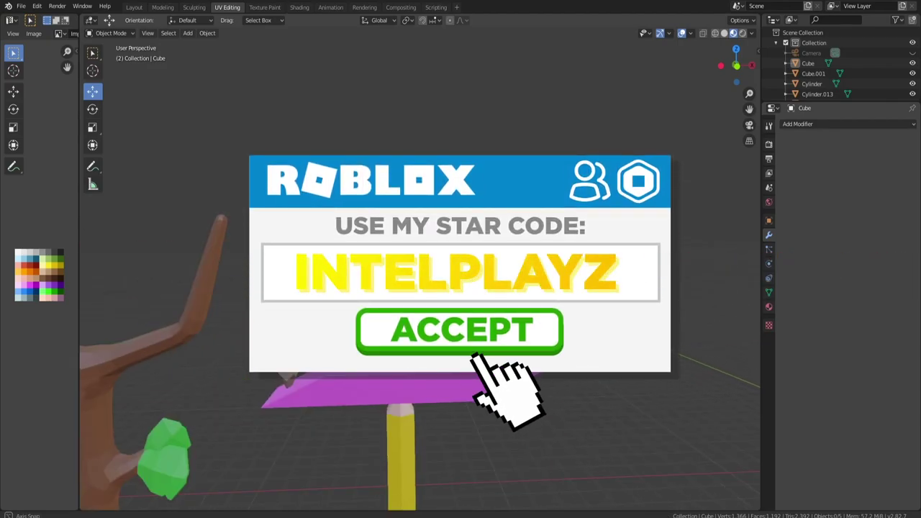
mouse_move(442, 355)
middle_mouse_down()
mouse_move(455, 351)
mouse_move(406, 339)
mouse_move(475, 323)
mouse_move(475, 351)
mouse_move(454, 334)
mouse_move(482, 333)
middle_mouse_up()
scroll(455, 351, "down", 4)
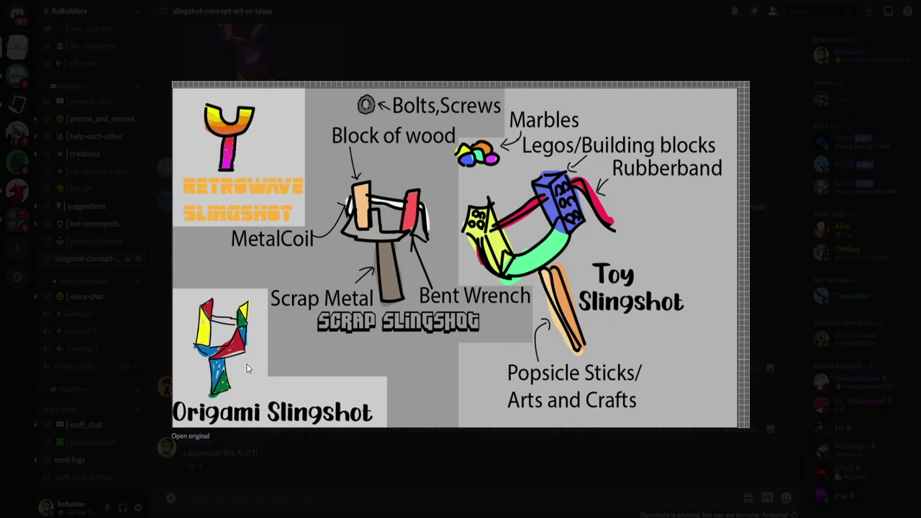
left_click(360, 48)
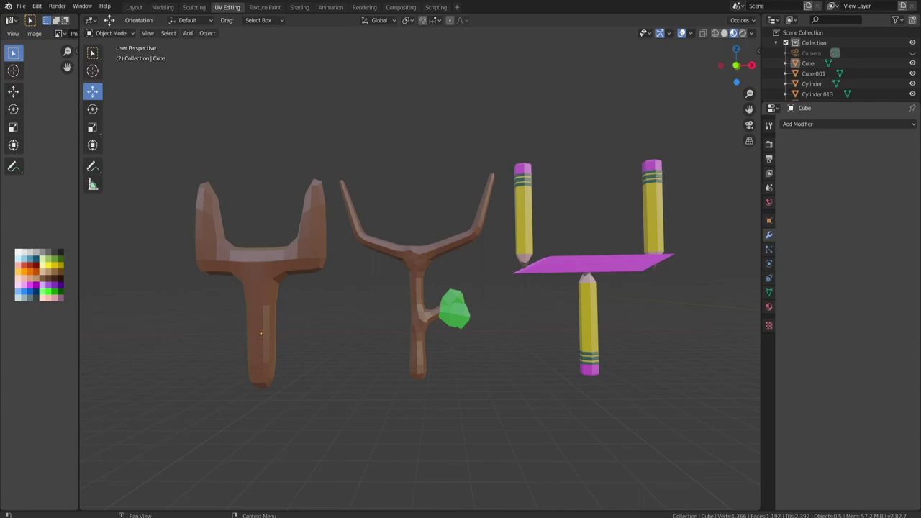
- Duplicate the thick wooden slingshot and move the copy along X to the free space beyond the pencil slingshot
left_click(307, 254)
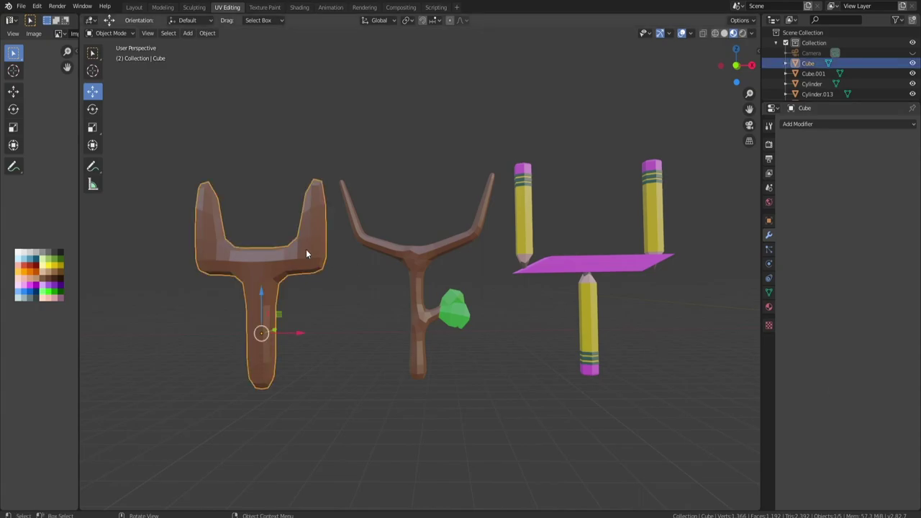
key("shift+d")
key("Escape")
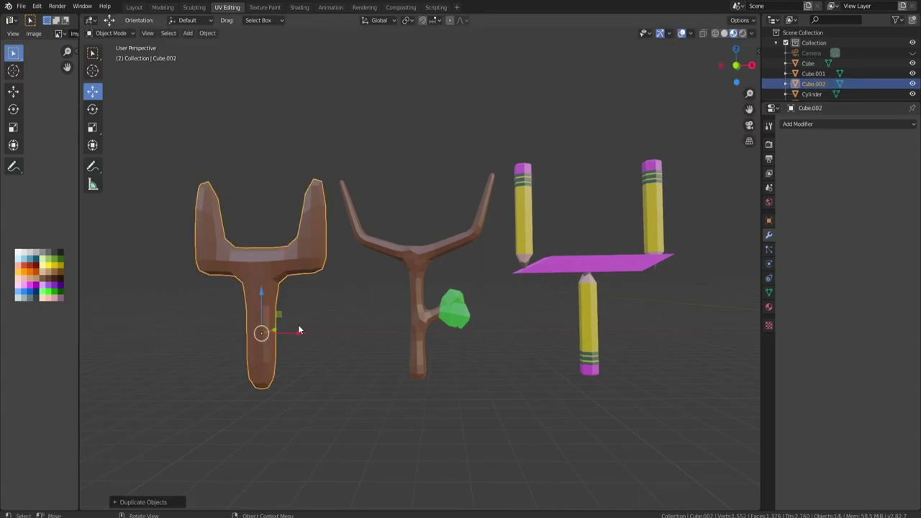
left_click_drag(297, 331, 567, 323)
scroll(547, 324, "down", 4)
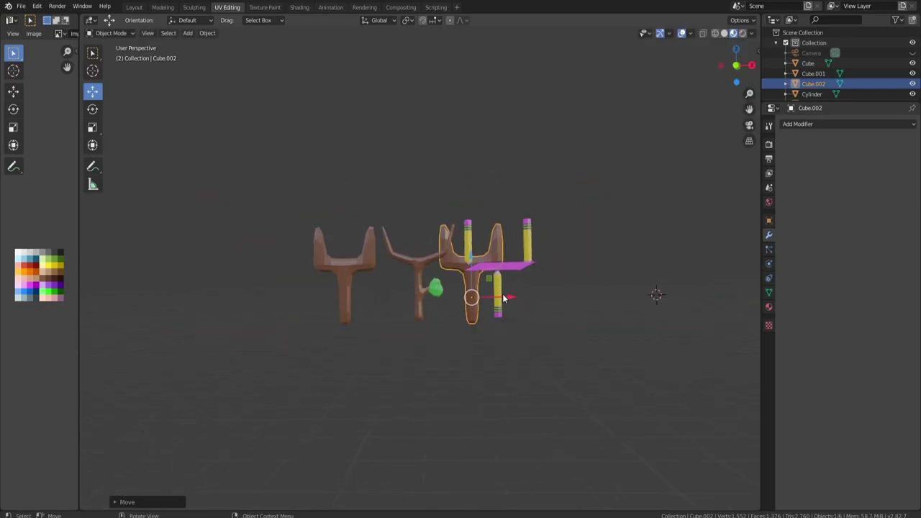
left_click_drag(503, 297, 603, 294)
middle_click_drag(528, 265, 451, 277, "shift")
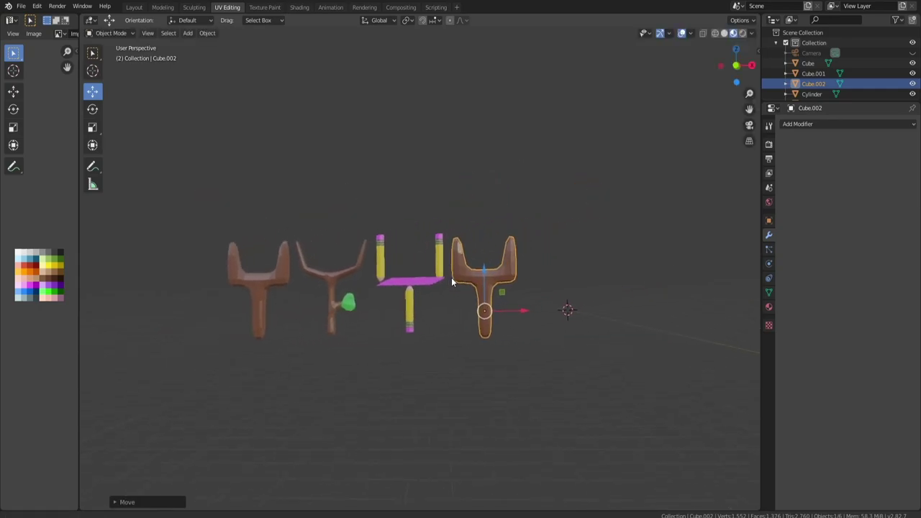
scroll(451, 281, "up", 5)
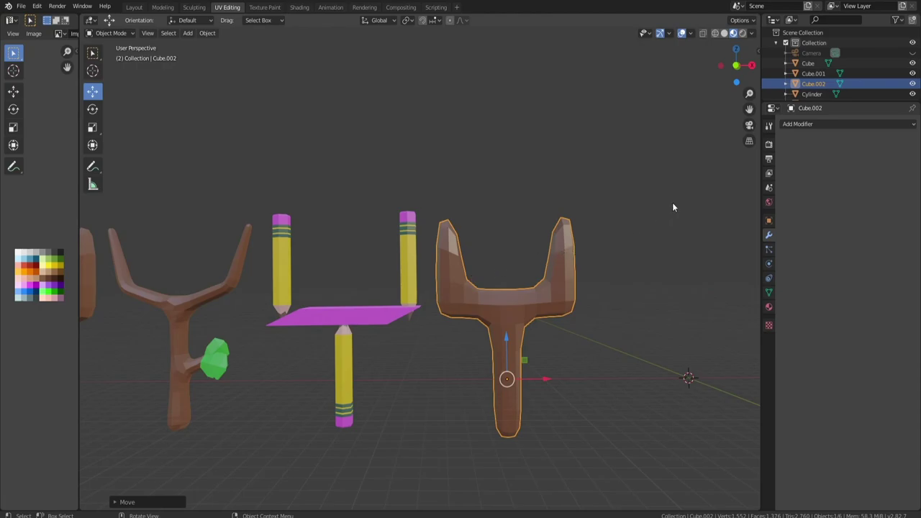
- Add a Decimate modifier to the slingshot copy and set its collapse ratio to 0.0683
left_click(814, 122)
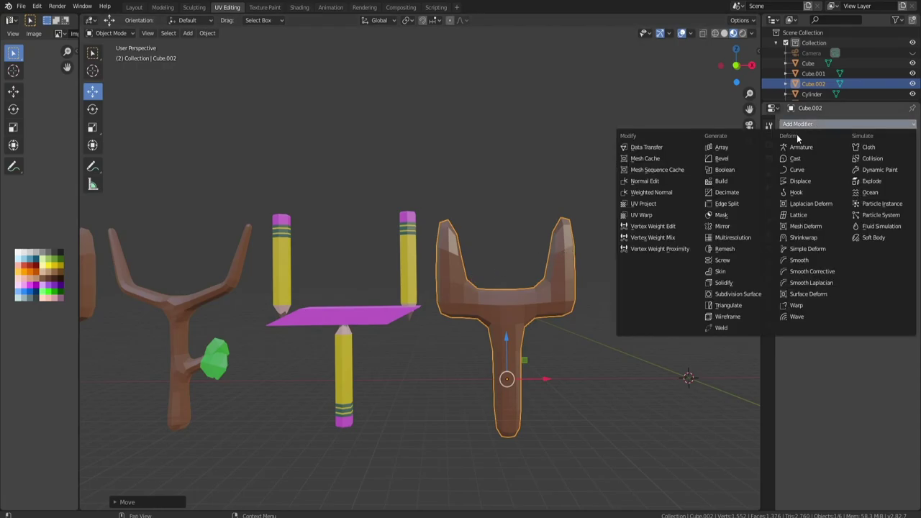
left_click(731, 193)
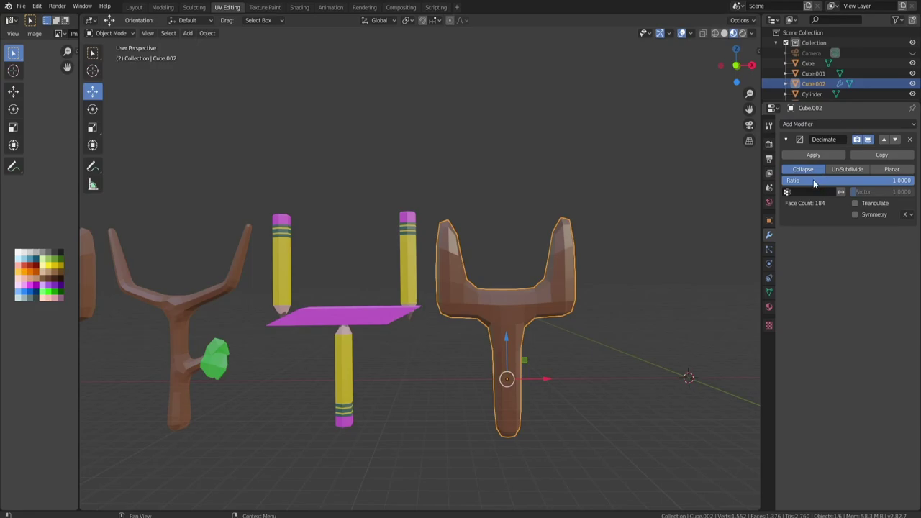
left_click_drag(913, 180, 793, 180)
- Scale the slingshot copy down along the global Y axis to make it thinner
middle_click_drag(499, 315, 446, 337)
middle_click_drag(274, 344, 277, 337)
key("s")
key("y")
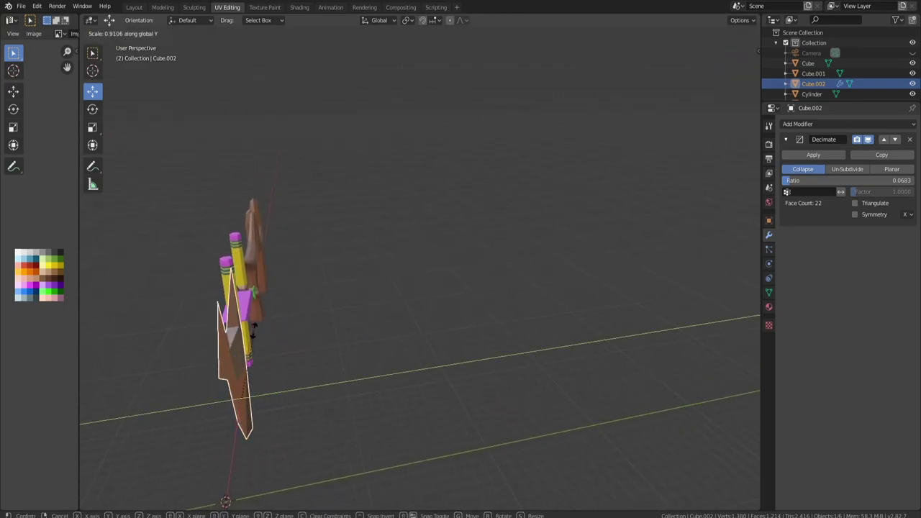
left_click(242, 351)
middle_click_drag(289, 348, 377, 321)
scroll(496, 309, "up", 2)
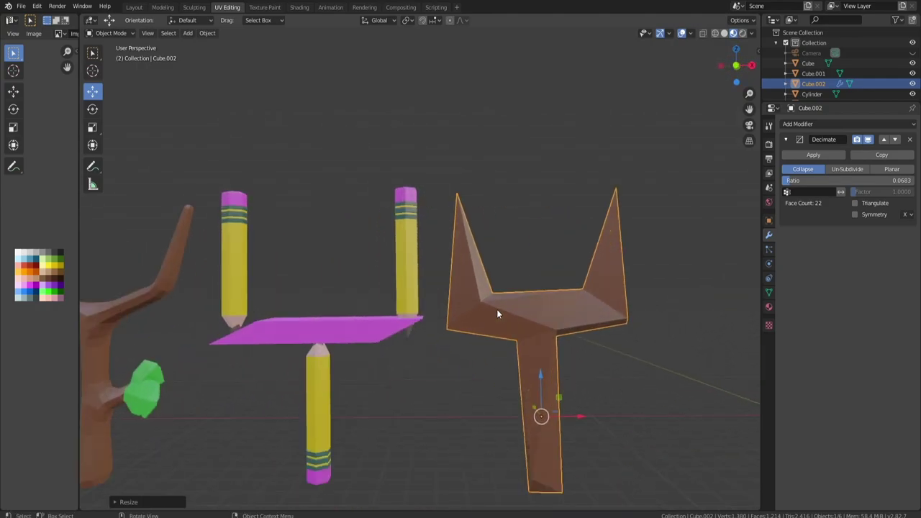
- Apply the Decimate modifier to the slingshot copy's mesh
key("Tab")
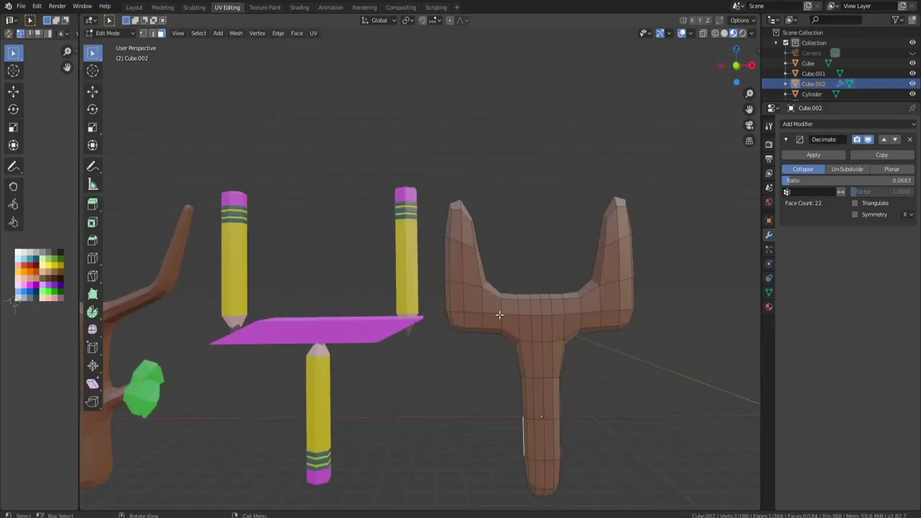
key("Tab")
left_click(825, 156)
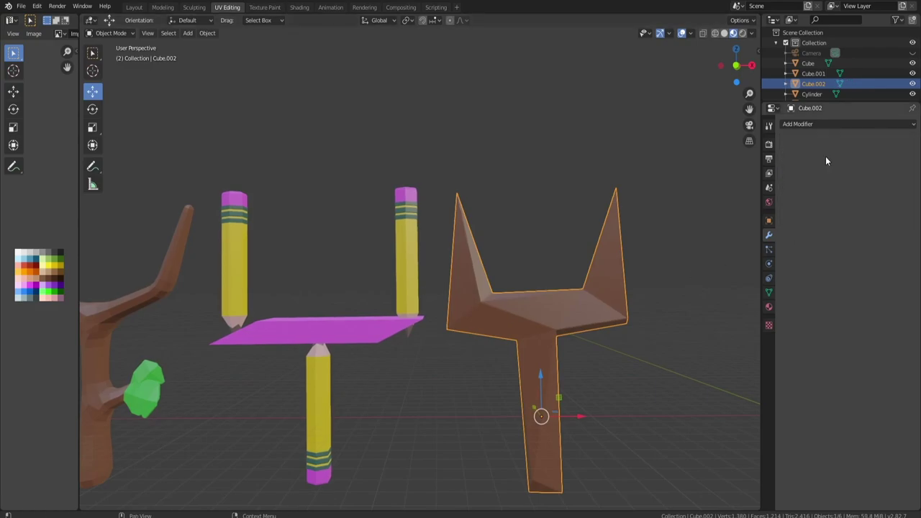
- Put the slingshot copy into Edit Mode and widen the UV editor beside the 3D view
key("Tab")
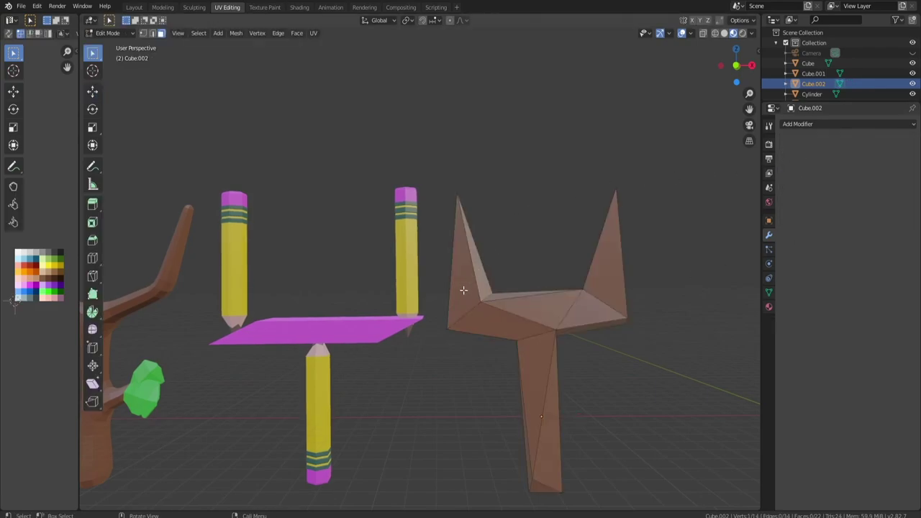
scroll(72, 280, "up", 2)
scroll(75, 281, "down", 1)
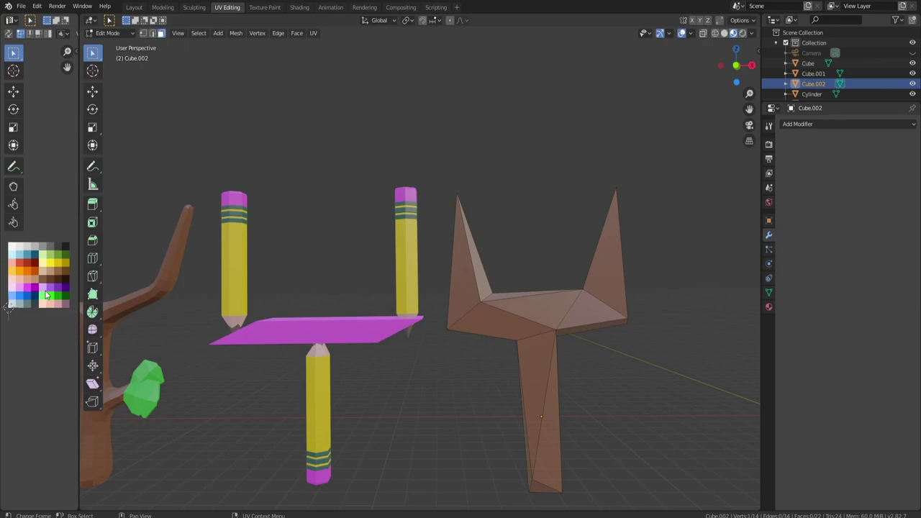
left_click_drag(79, 281, 178, 280)
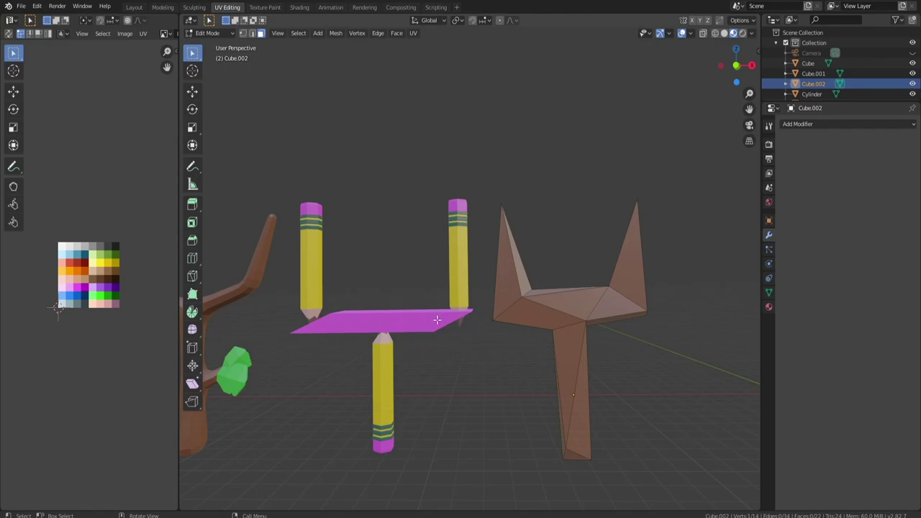
- Color the left prong's front face and the adjoining lower crossbar face red by moving their UVs onto the palette's red swatch
left_click(513, 277)
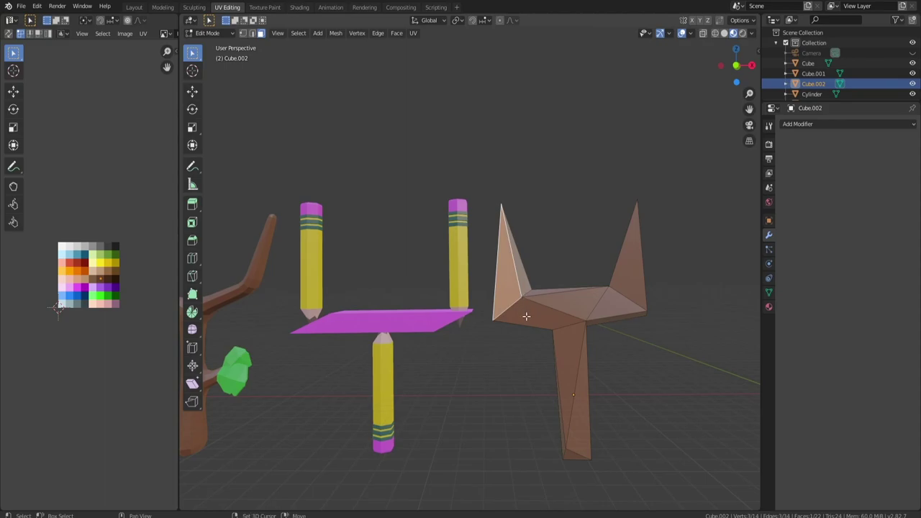
left_click(528, 316, "shift")
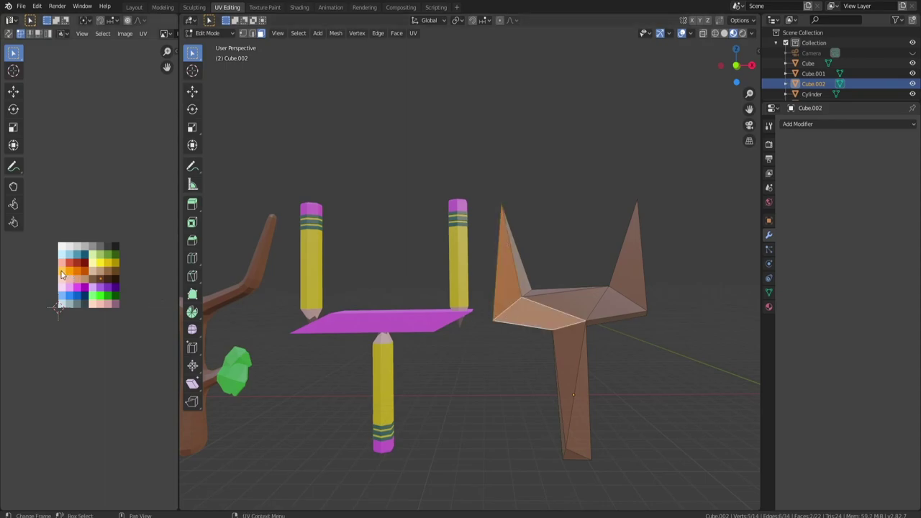
key("g")
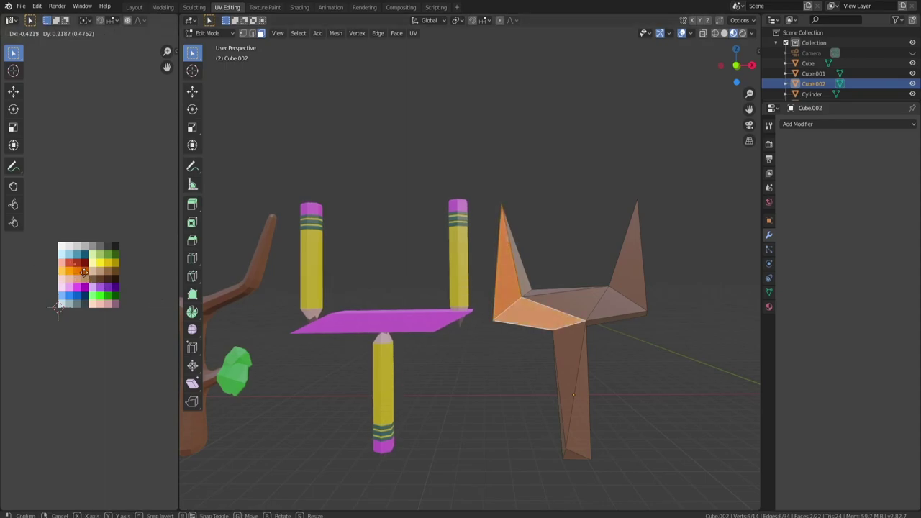
left_click(85, 277)
scroll(86, 277, "up", 3)
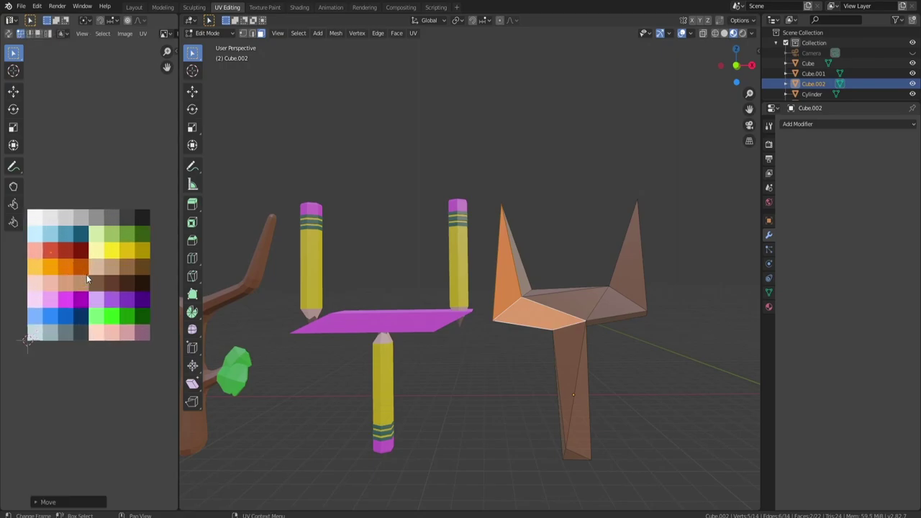
scroll(75, 271, "up", 1)
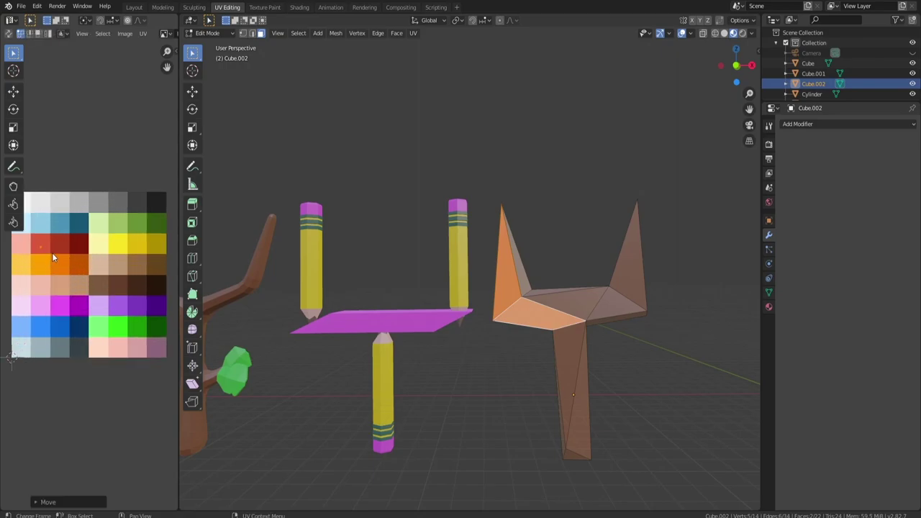
- Color the left prong's inner face and the crossbar's narrow upper face magenta using the palette
left_click(529, 283)
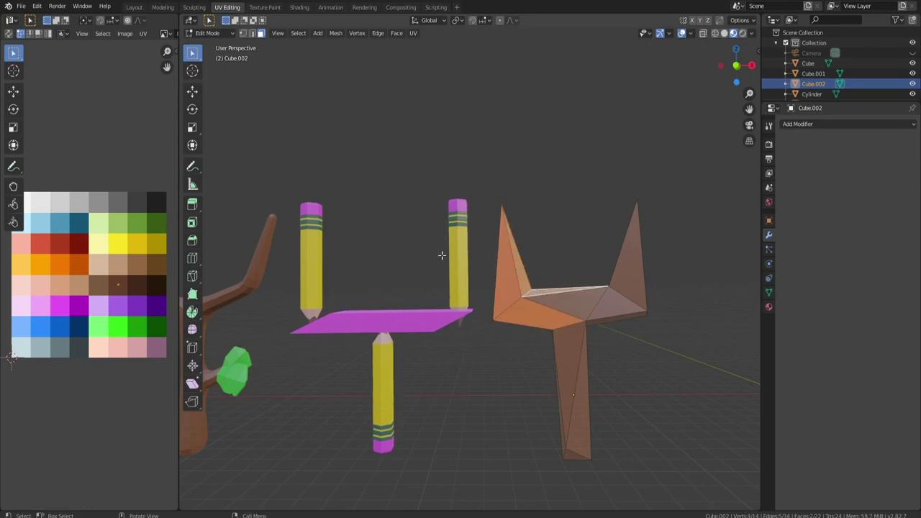
left_click(579, 304, "shift")
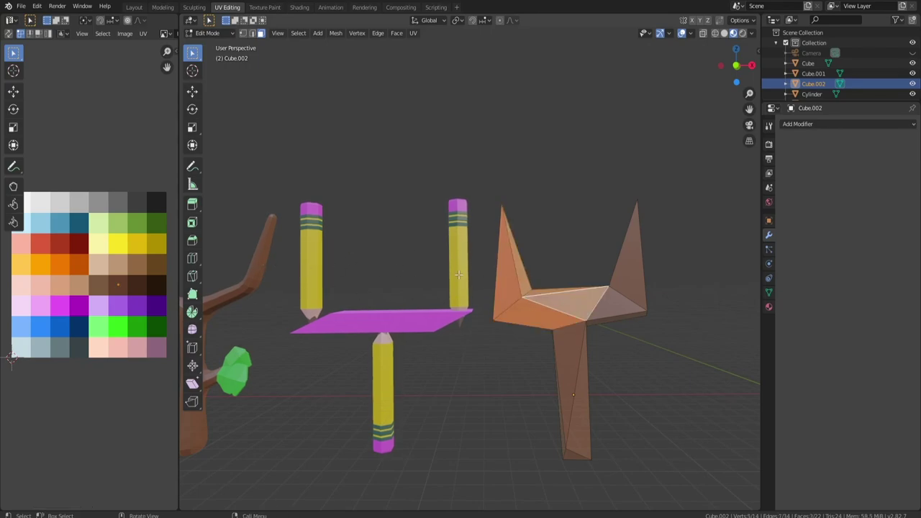
left_click(581, 304, "shift")
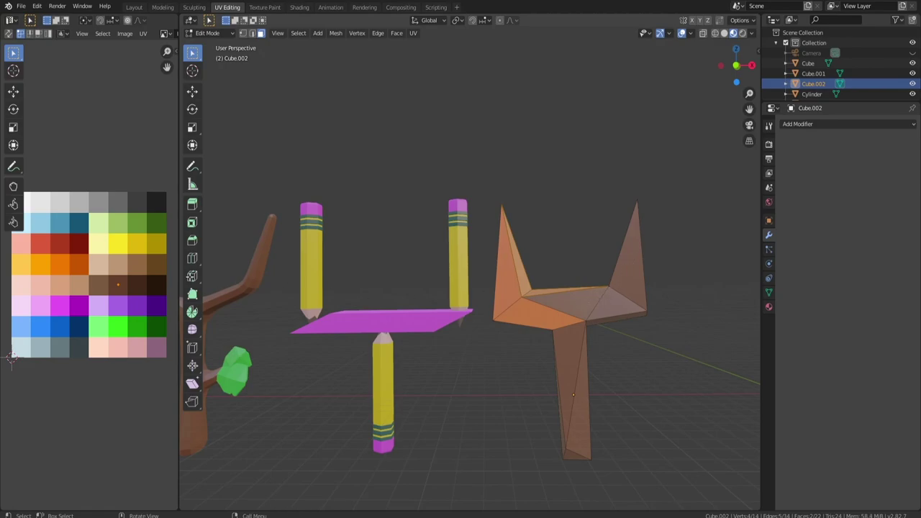
key("g")
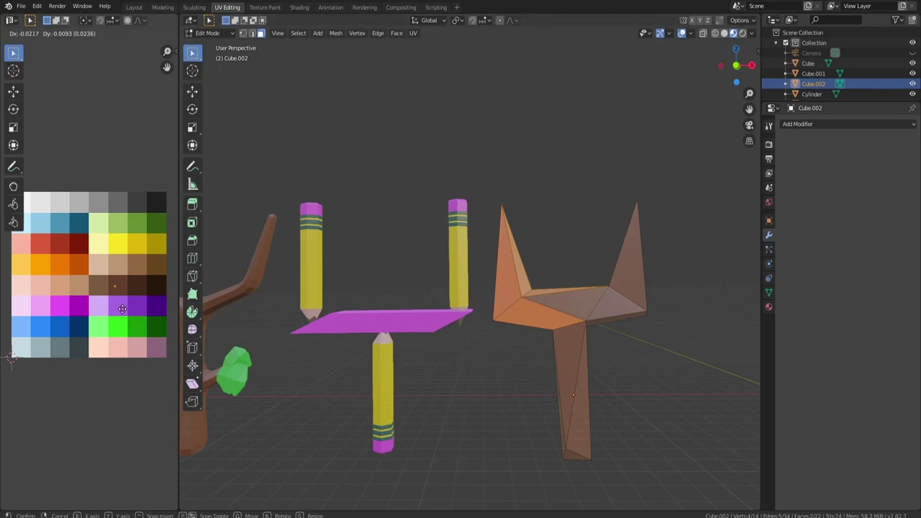
left_click(70, 329)
- Move the UVs of the left prong's inner face and the crossbar's narrow upper face onto a yellow swatch
left_click(585, 305)
left_click(541, 290, "shift")
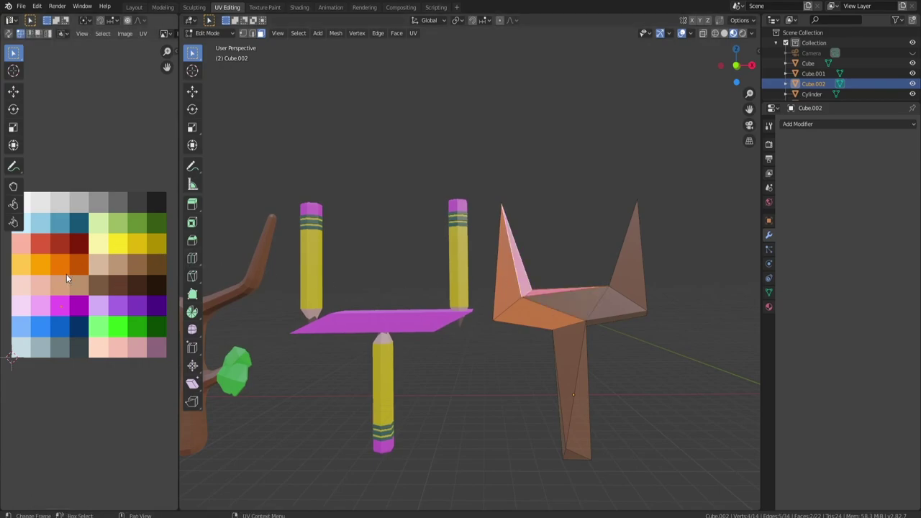
key("g")
left_click(144, 214)
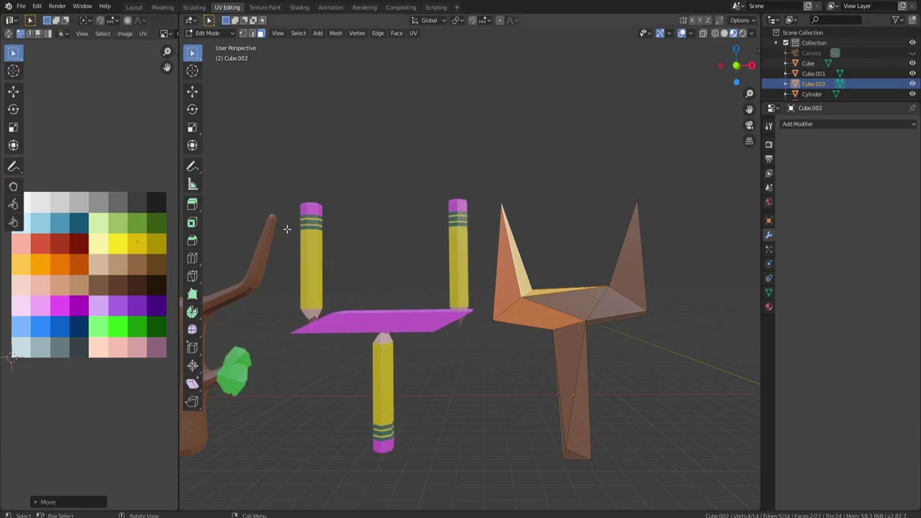
- Color the two front triangles of the crossbar and the thin face under its right end blue
left_click(589, 300)
left_click(615, 302, "shift")
middle_click_drag(621, 321, 606, 286)
left_click(526, 198, "shift")
middle_click_drag(526, 198, 488, 238)
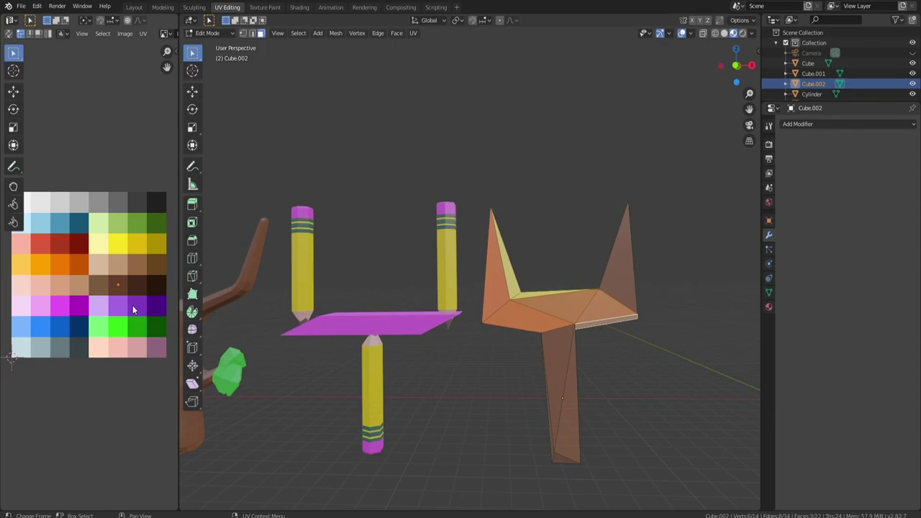
key("g")
left_click(74, 345)
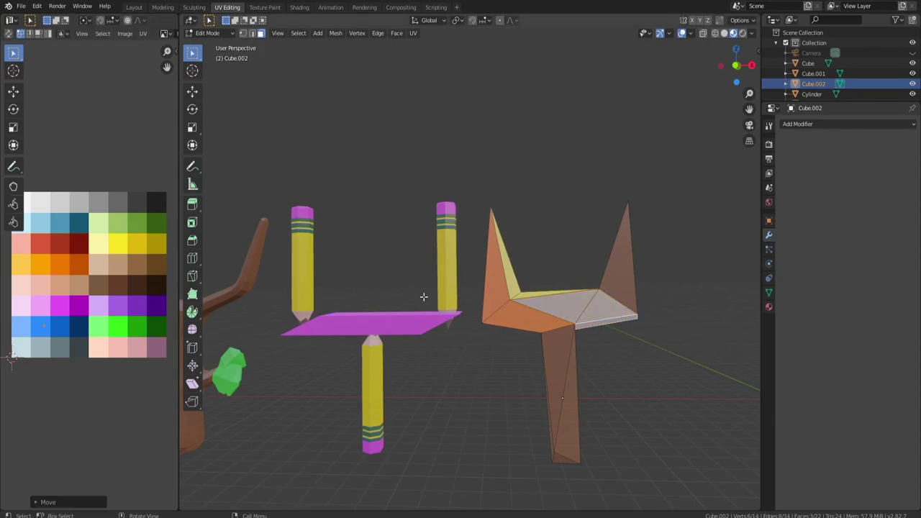
- Color the right prong's front and outer side faces magenta by moving their UVs onto the palette's magenta swatch
left_click(623, 284)
middle_click_drag(623, 283, 587, 286)
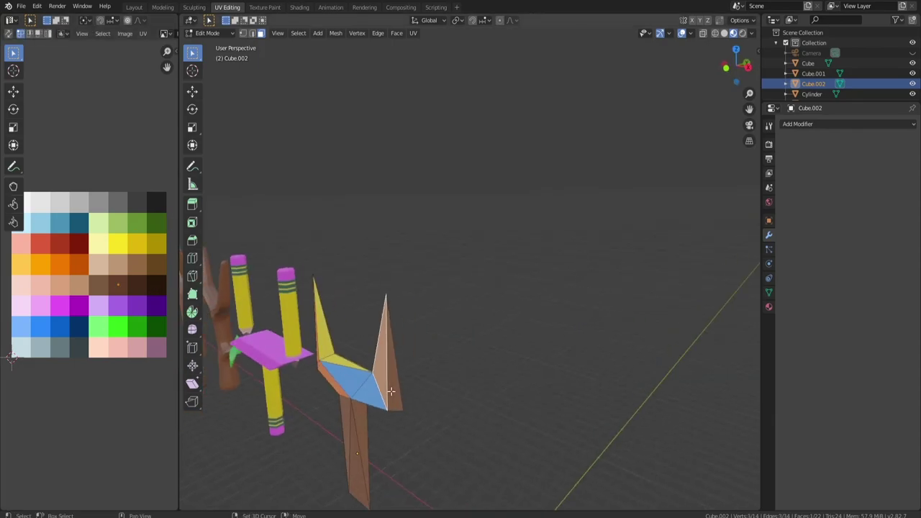
left_click(393, 390, "shift")
middle_click_drag(417, 374, 304, 360)
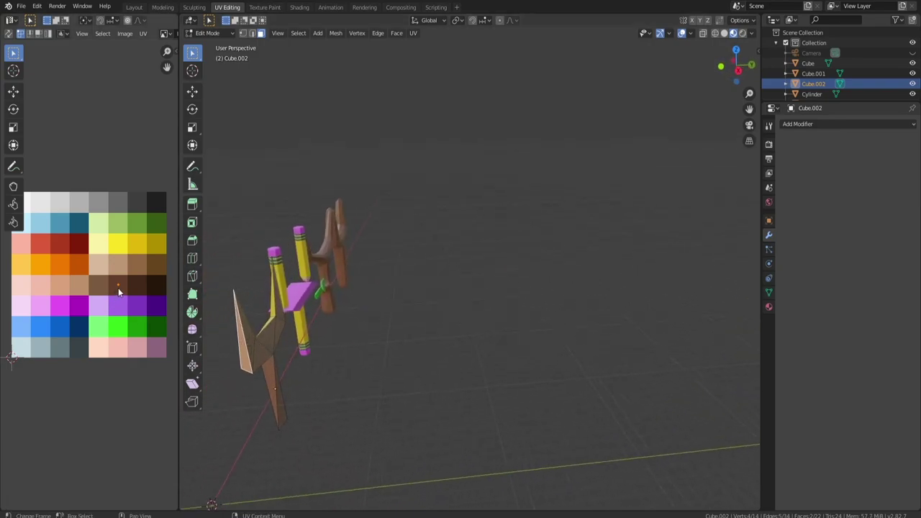
key("g")
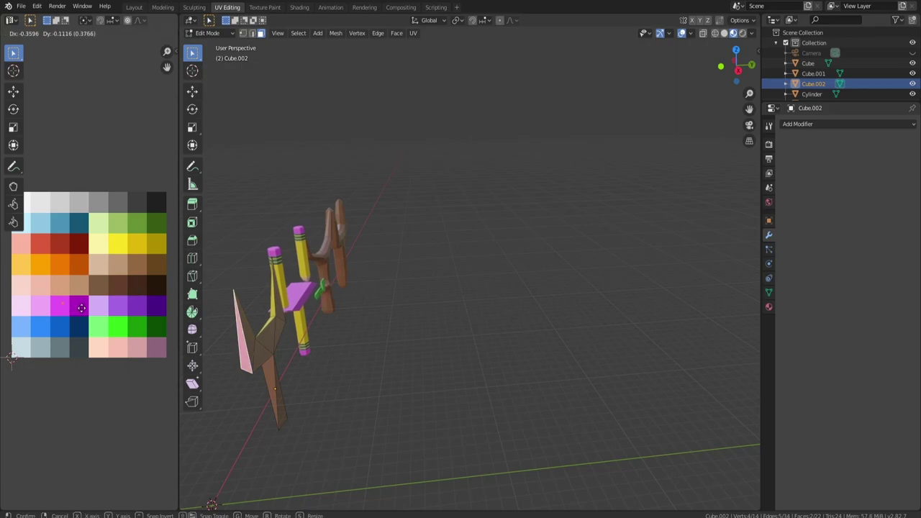
left_click(81, 308)
- Color the right prong's back face and the adjoining back triangle of the crossbar dark green using the palette
left_click(263, 354)
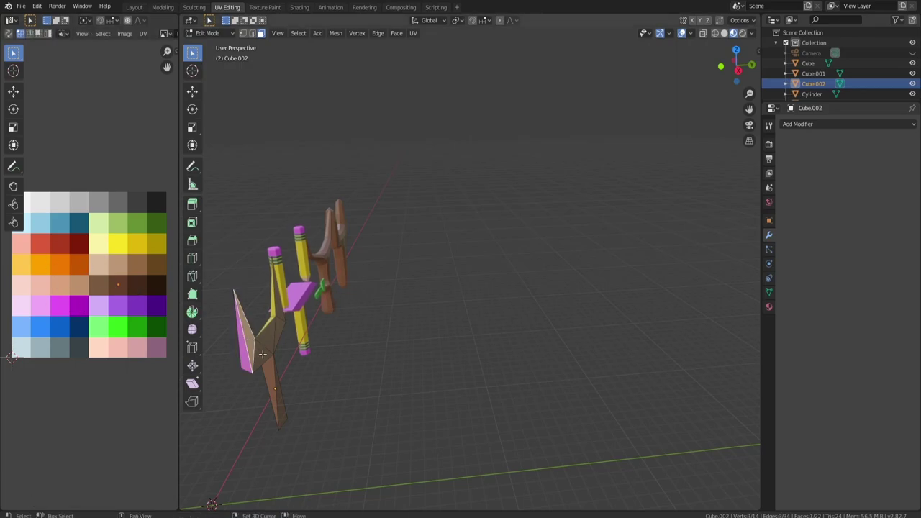
left_click(263, 353)
key("g")
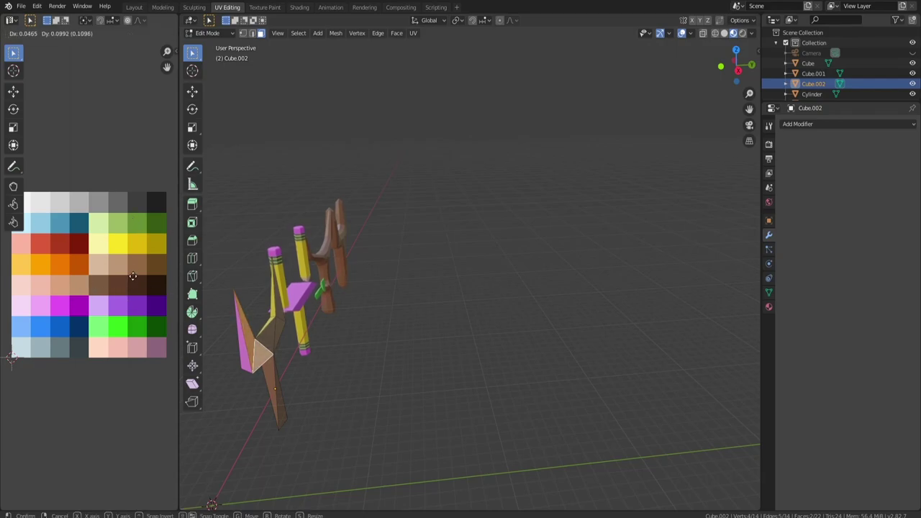
left_click(144, 241)
- Move the UVs of the left prong's back face and the adjoining crossbar back face onto the palette's orange-red swatch
left_click(277, 325, "shift")
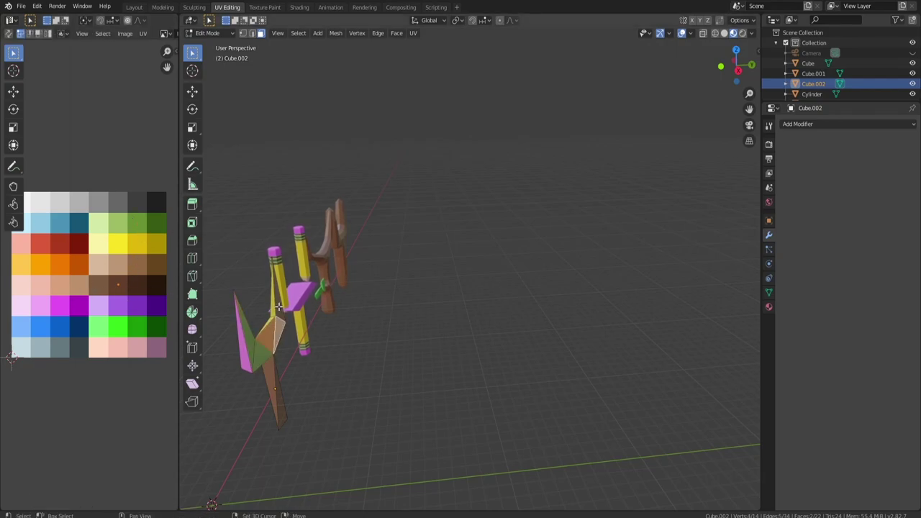
left_click(279, 307, "shift")
left_click(276, 330, "shift")
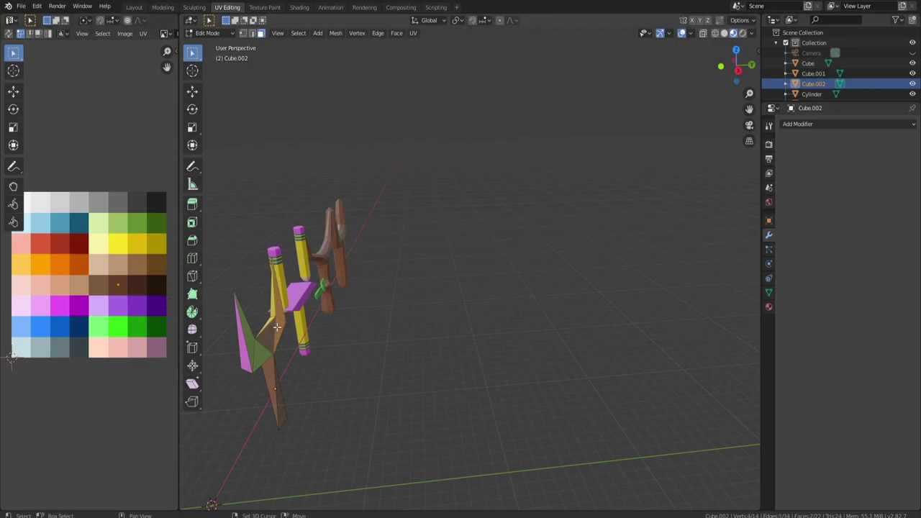
key("g")
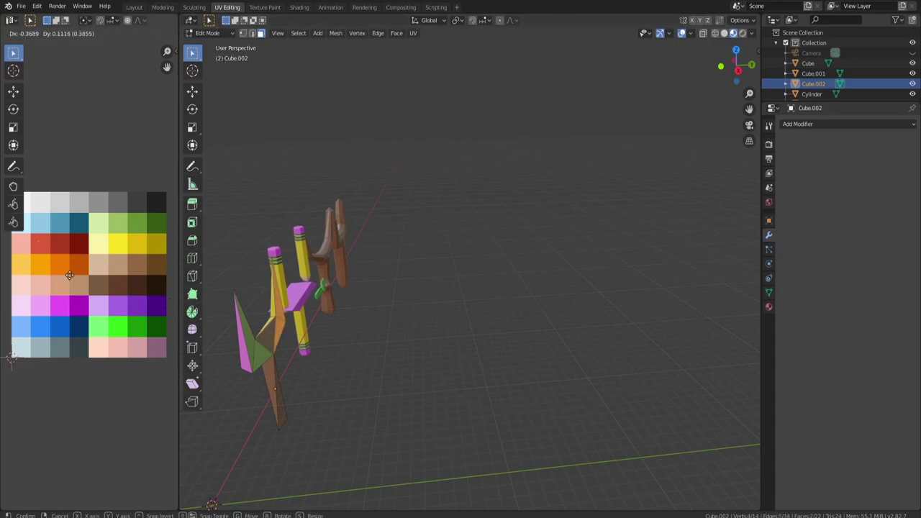
left_click(71, 276)
- Color the middle triangle on the crossbar's back yellow by moving its UVs onto a yellow swatch
left_click(283, 317)
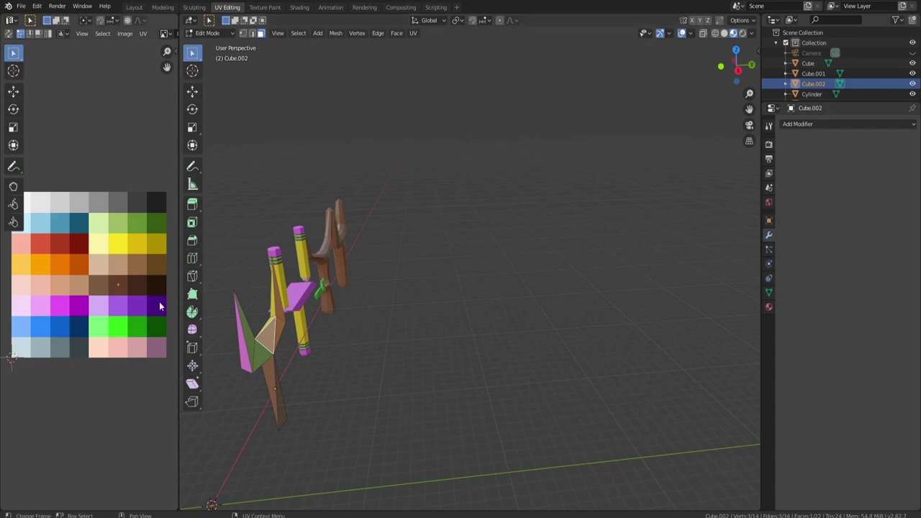
key("g")
left_click(6, 272)
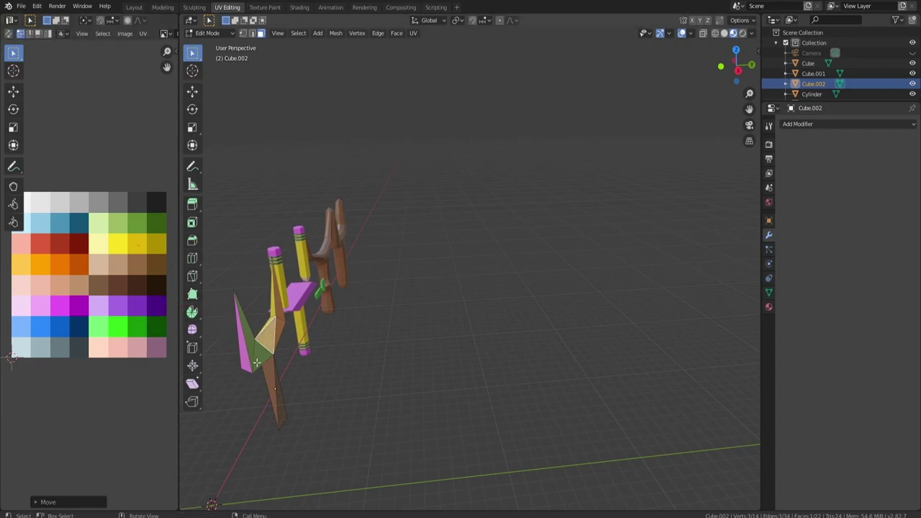
- Color the left front triangle of the origami slingshot's handle bright green using the palette
scroll(259, 382, "up", 3)
middle_click_drag(259, 382, 339, 373)
left_click(514, 432)
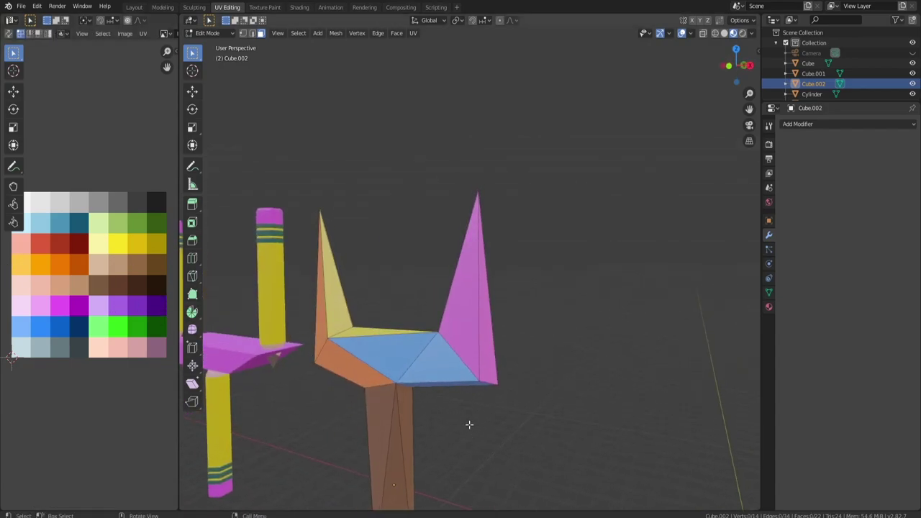
middle_click_drag(468, 425, 498, 415)
scroll(497, 415, "down", 3)
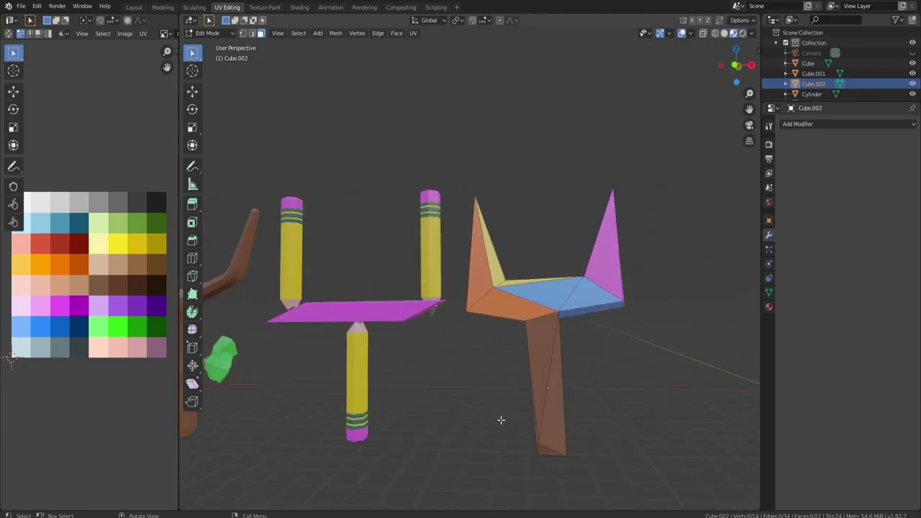
left_click(543, 369)
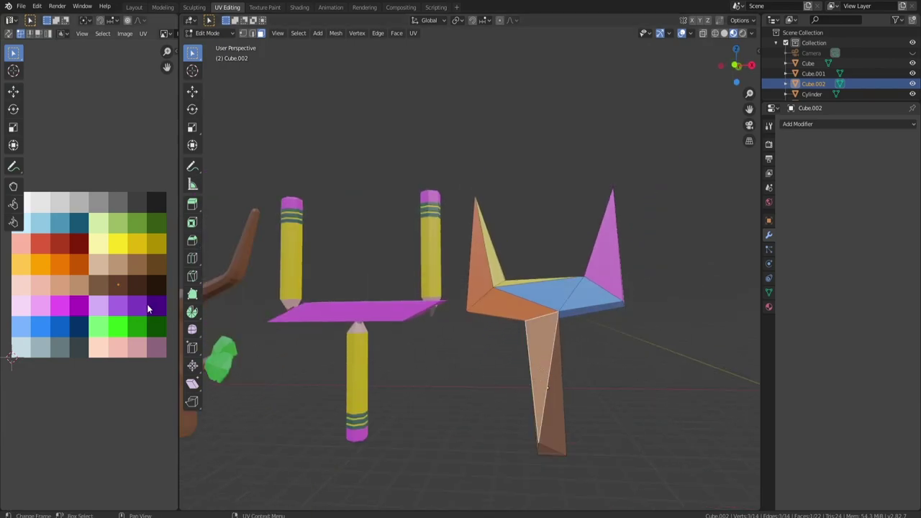
key("g")
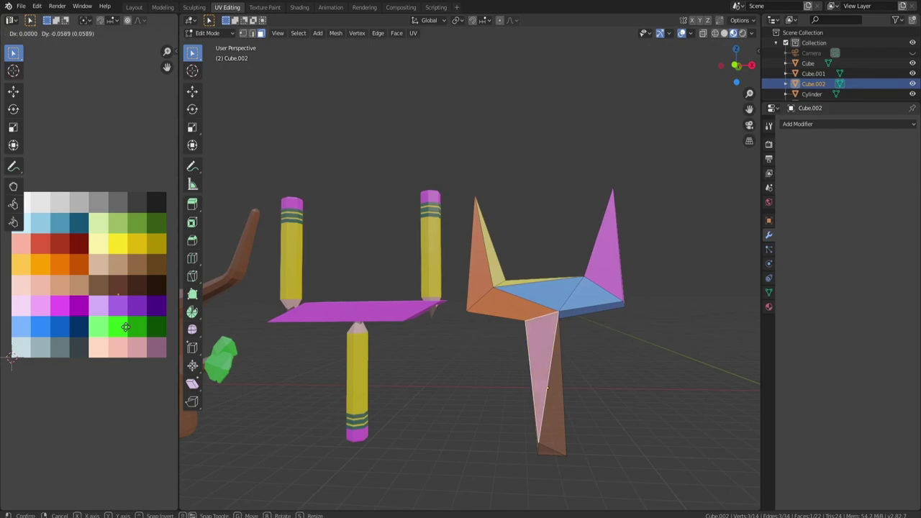
left_click(126, 356)
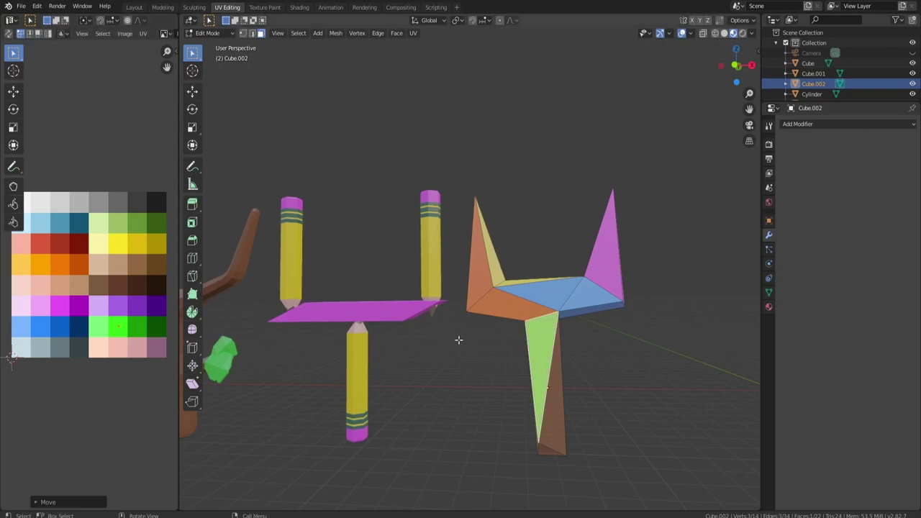
- Color the handle's right front triangle and the small triangle at its foot yellow
left_click(551, 449, "shift")
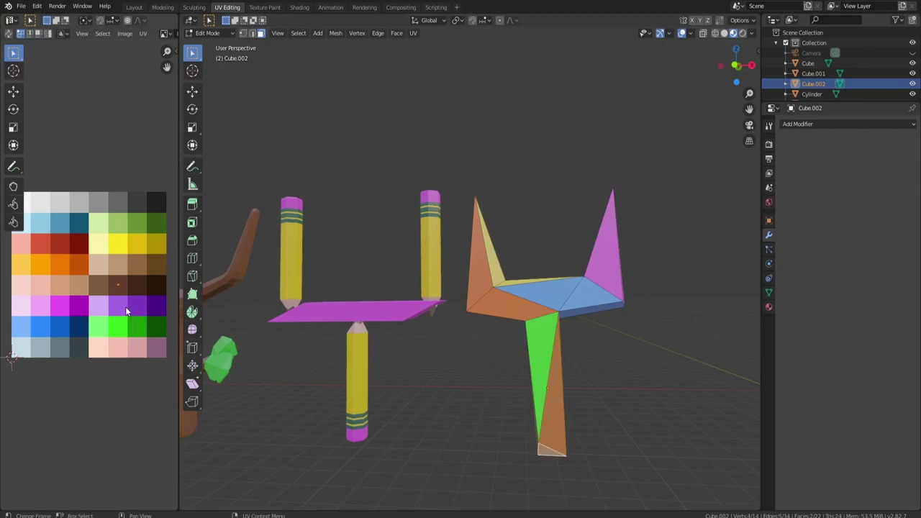
key("g")
left_click(143, 265)
- Color two brown back and side faces of the handle teal blue, and move the remaining brown face's UVs to another swatch
middle_click_drag(464, 333, 243, 321)
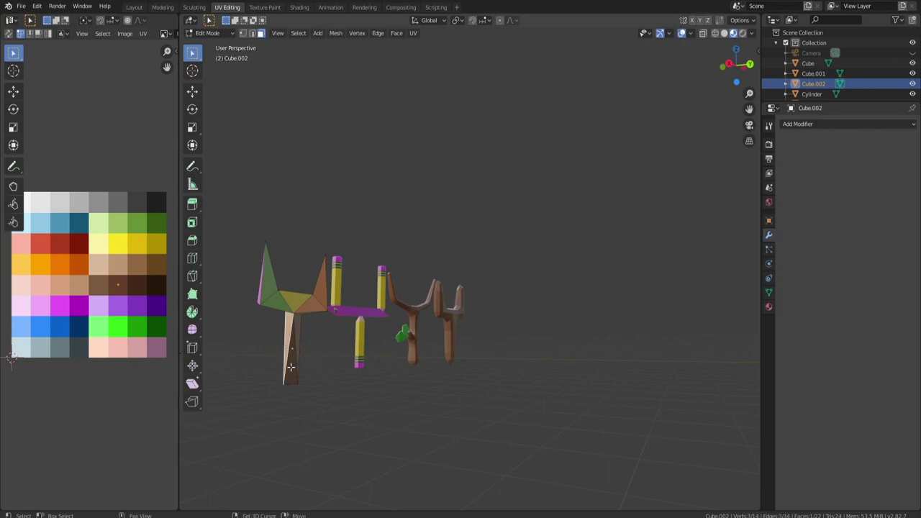
left_click(290, 366)
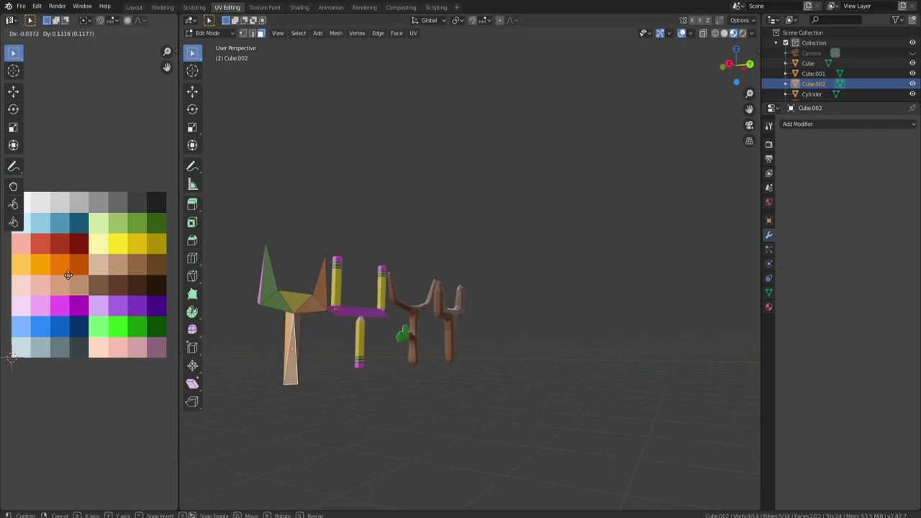
left_click(16, 236)
scroll(269, 345, "up", 1)
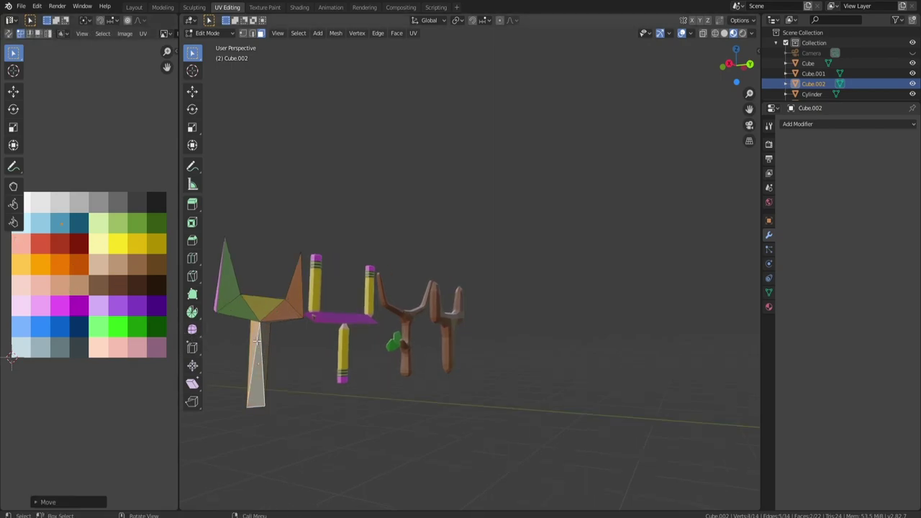
left_click(264, 331)
key("g")
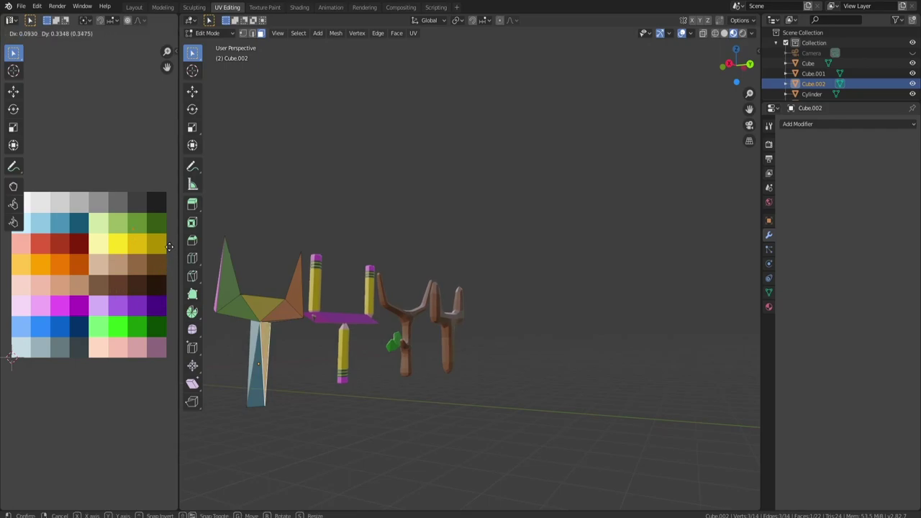
left_click(101, 328)
- Return to Object Mode, nudge the origami slingshot slightly along the X axis, and deselect it
left_click(310, 382)
mouse_move(311, 382)
middle_mouse_down()
mouse_move(341, 372)
mouse_move(444, 388)
middle_mouse_up()
scroll(446, 390, "down", 3)
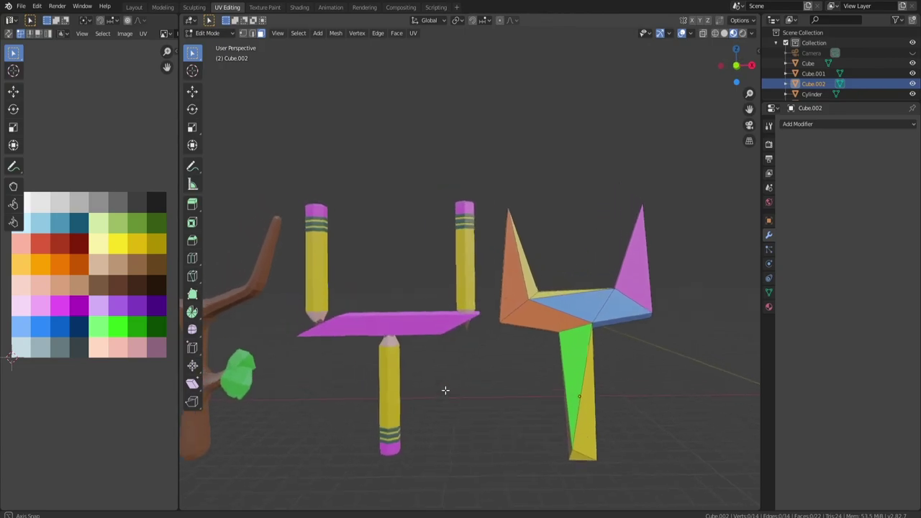
scroll(444, 388, "down", 2)
key("Tab")
scroll(460, 364, "down", 3)
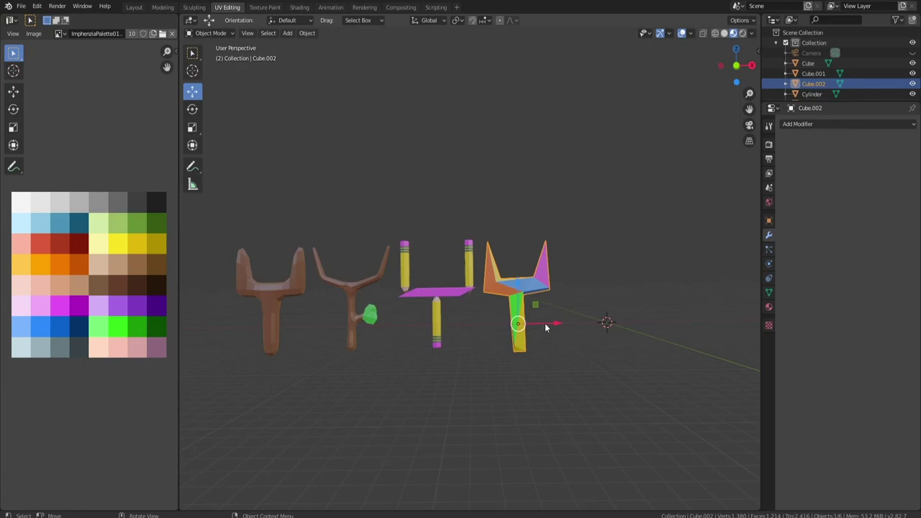
left_click_drag(545, 323, 546, 323)
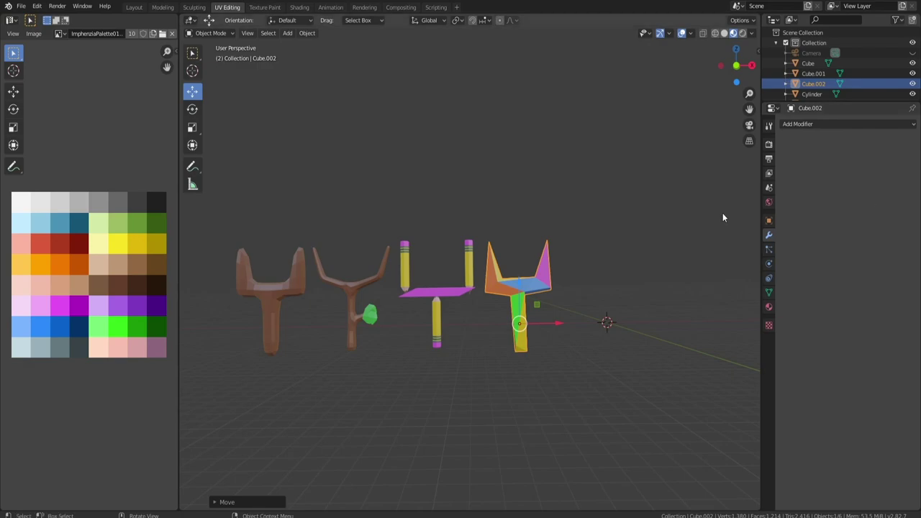
middle_click_drag(601, 215, 492, 244)
left_click(522, 278)
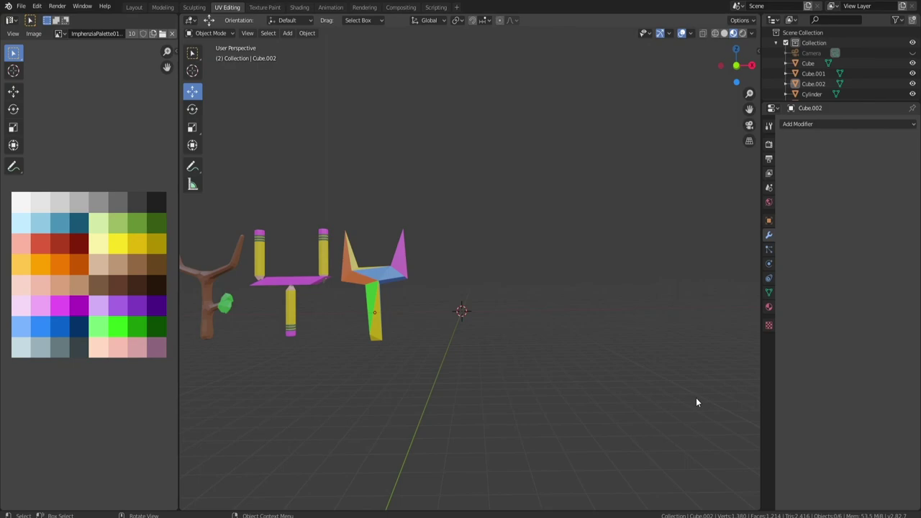
- Add a cube at the 3D cursor and scale it down along the Y axis into a thin slab
scroll(404, 285, "up", 3)
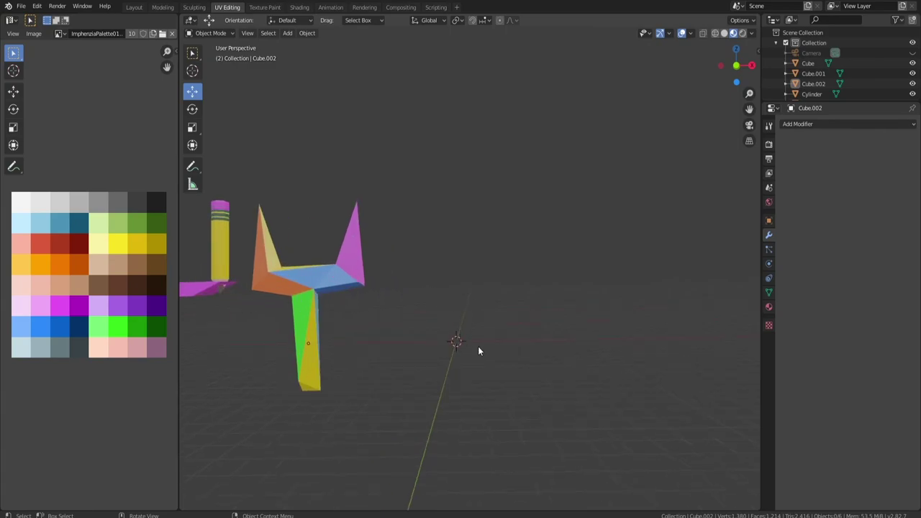
key("shift+a")
mouse_move(478, 348)
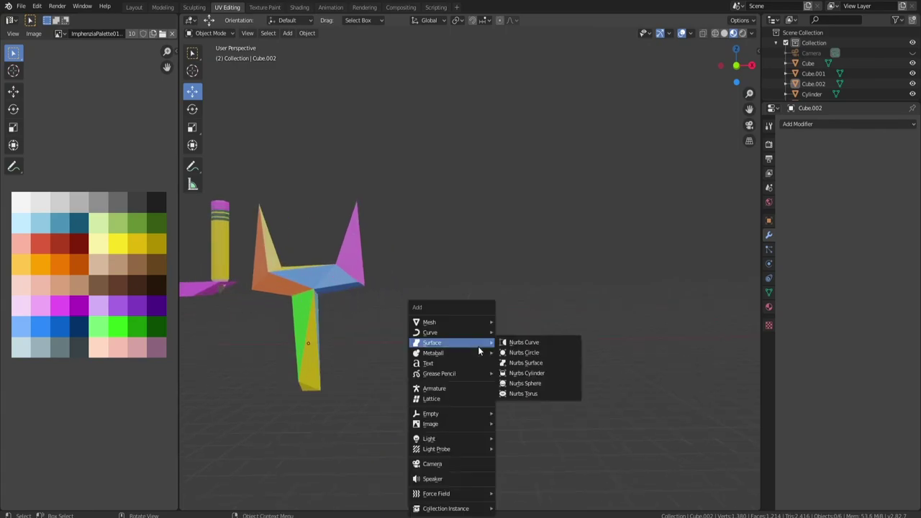
mouse_move(478, 322)
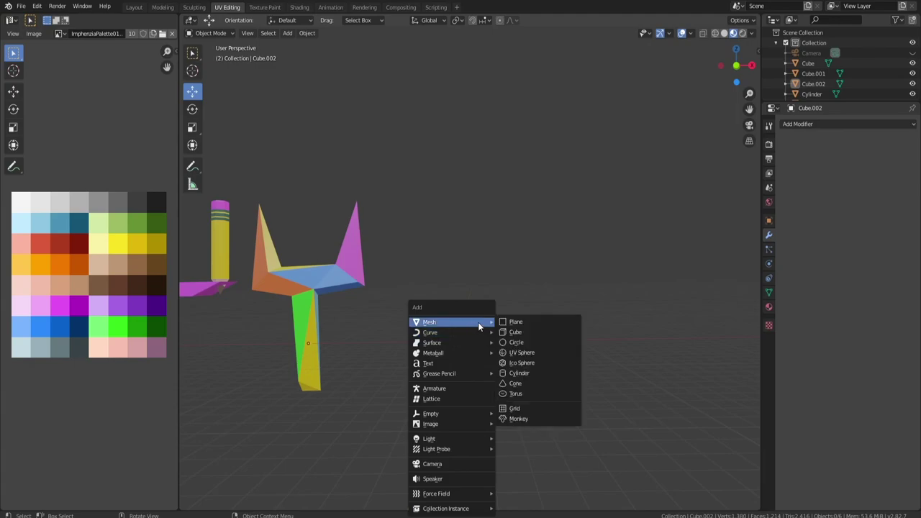
left_click(530, 334)
middle_click_drag(530, 333, 446, 335)
key("s")
key("y")
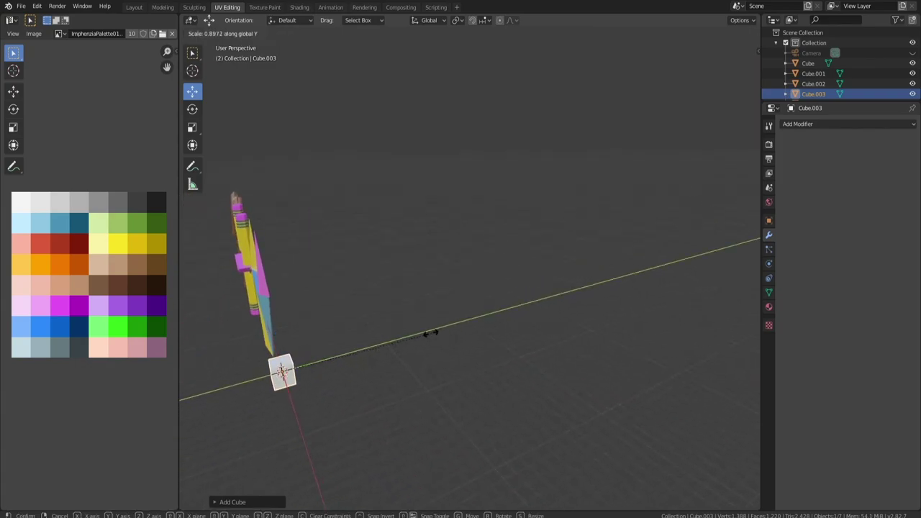
left_click(323, 360)
- In Edit Mode, move the slab's top face up along Z to stretch it into a tall flat stick
scroll(323, 364, "up", 1)
middle_click_drag(328, 364, 480, 428)
key("Tab")
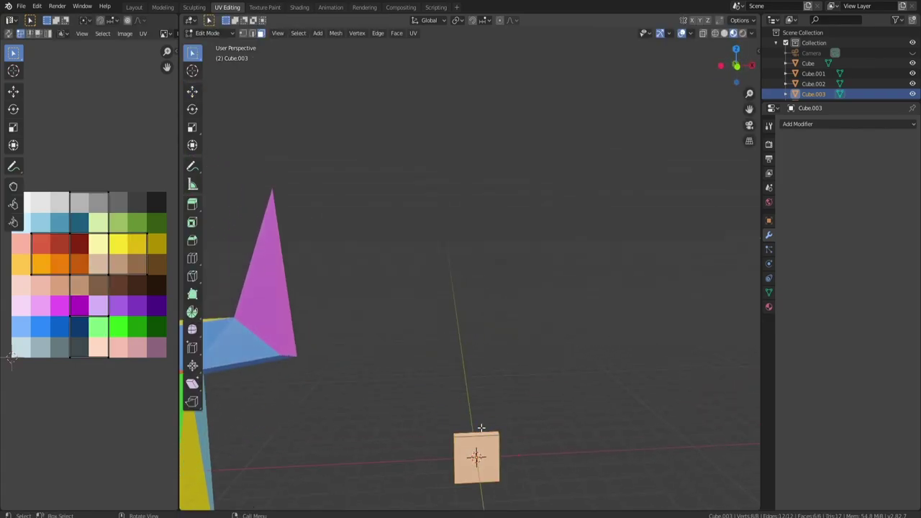
left_click(481, 430)
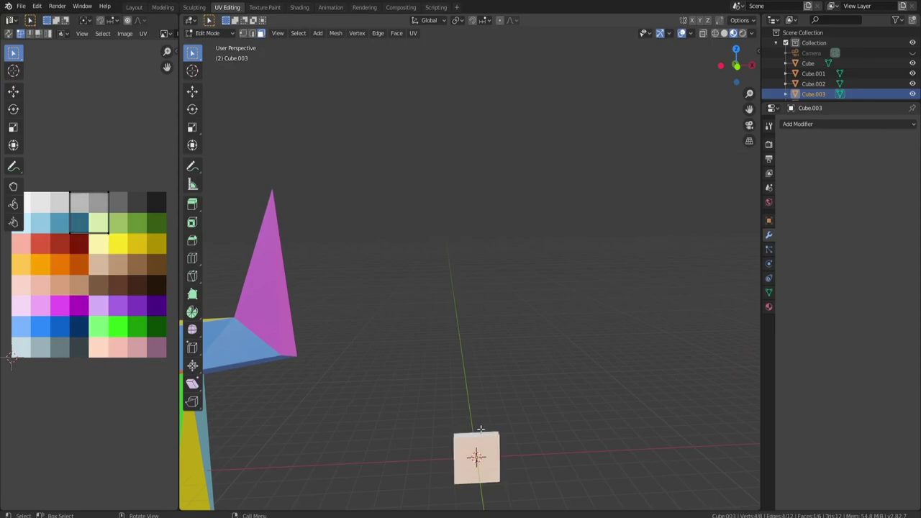
left_click(477, 434)
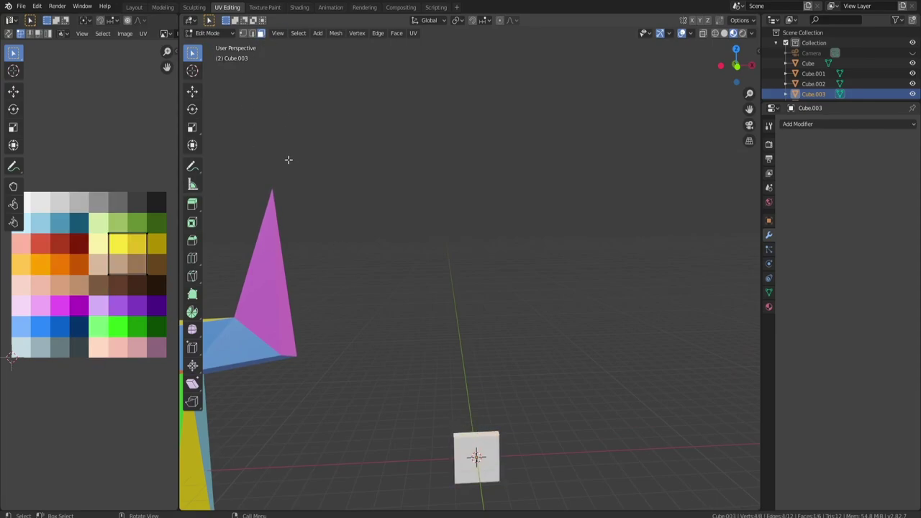
left_click(192, 92)
left_click_drag(477, 394, 465, 286)
scroll(468, 291, "up", 3)
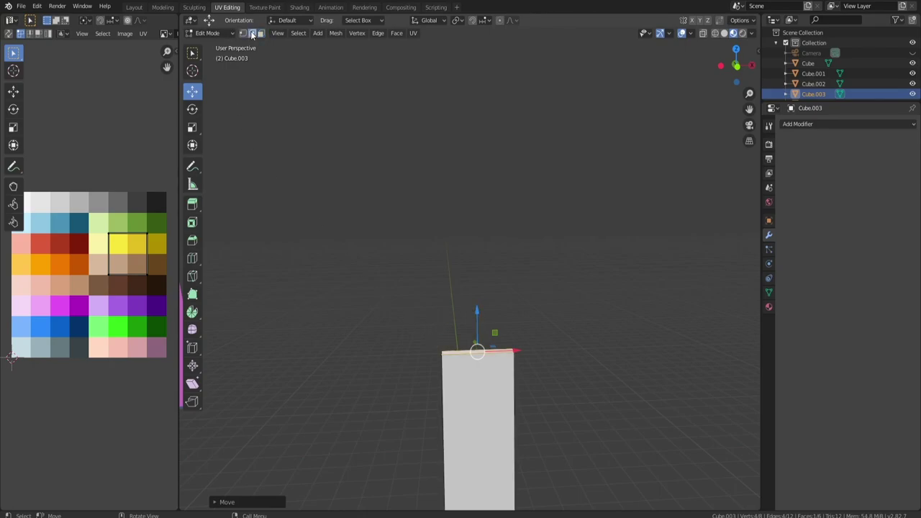
- Bevel the stick's four short corner edges with 3 segments and a width of about 0.99 m to round both ends
left_click(440, 351)
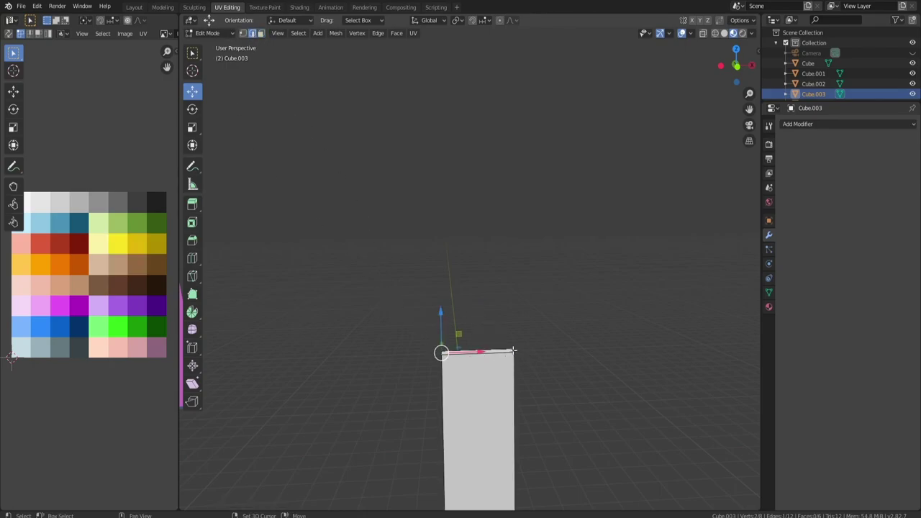
left_click(513, 350, "shift")
middle_click_drag(513, 350, 469, 243)
left_click(455, 230, "shift")
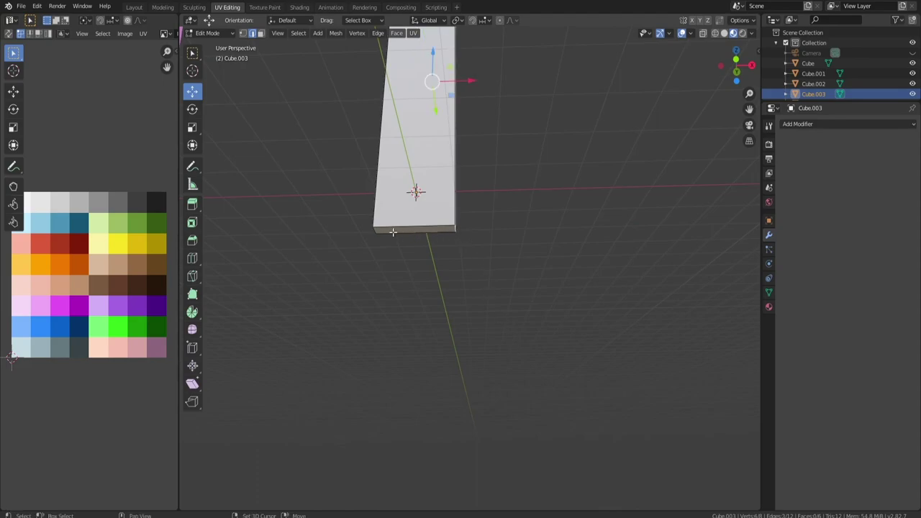
left_click(378, 230, "shift")
key("ctrl+b")
scroll(602, 256, "up", 4)
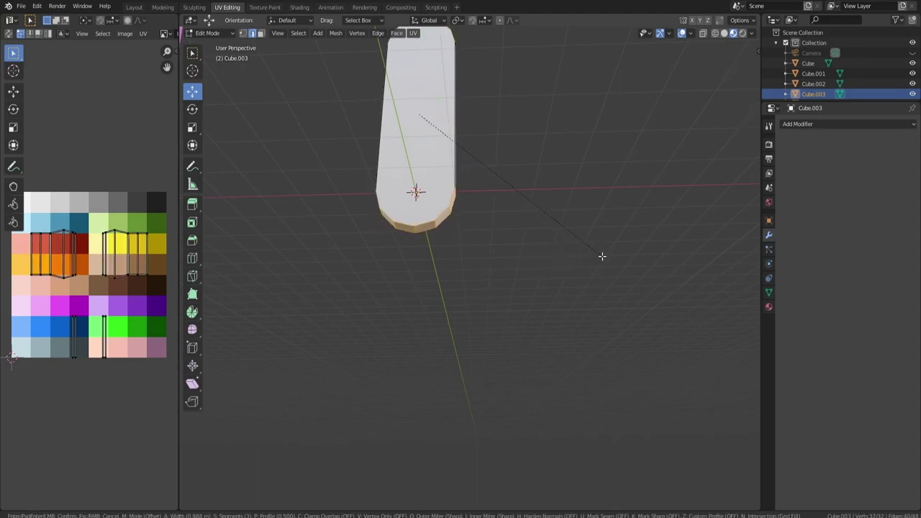
left_click(602, 256)
- Narrow the whole stick along the X axis to about 0.72 of its width and return to Object Mode
middle_click_drag(602, 257, 550, 310)
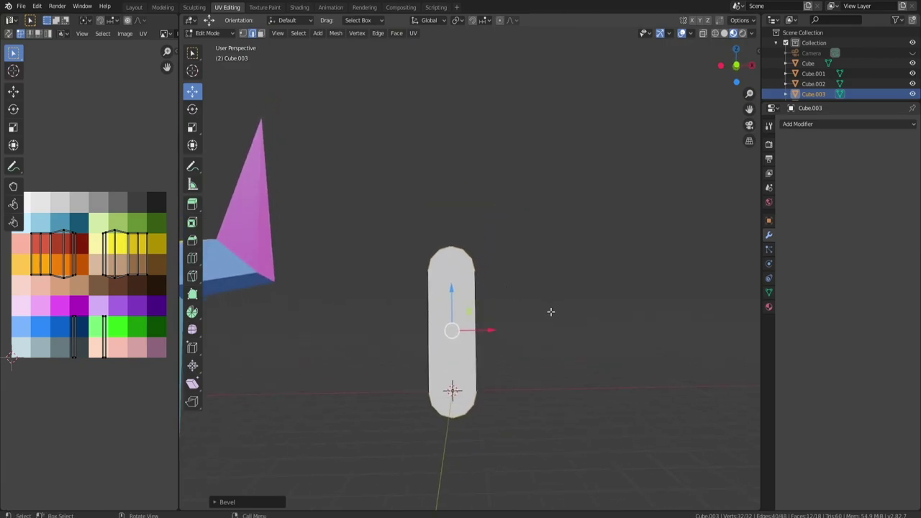
key("a")
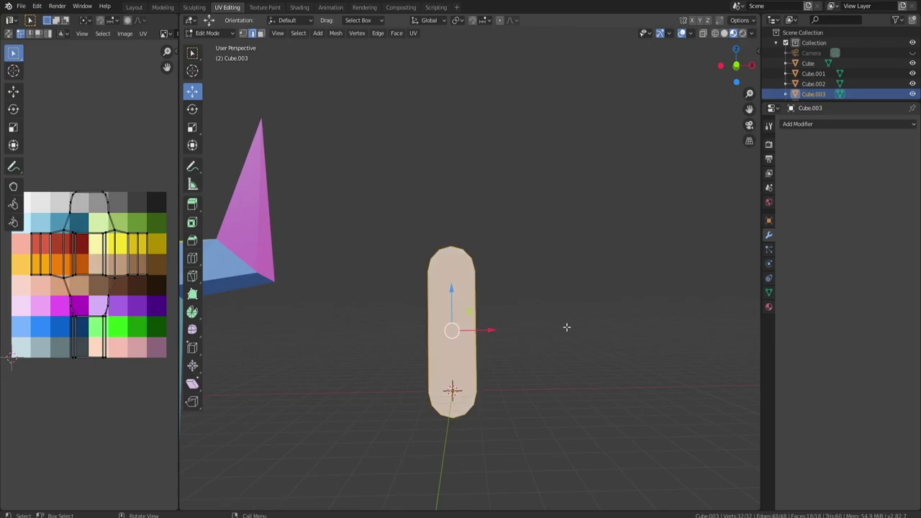
key("s")
key("x")
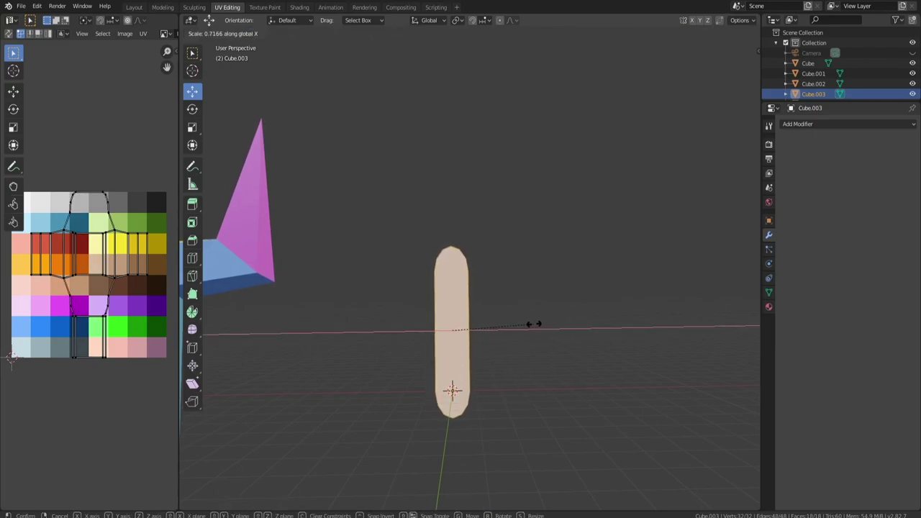
left_click(534, 323)
key("Tab")
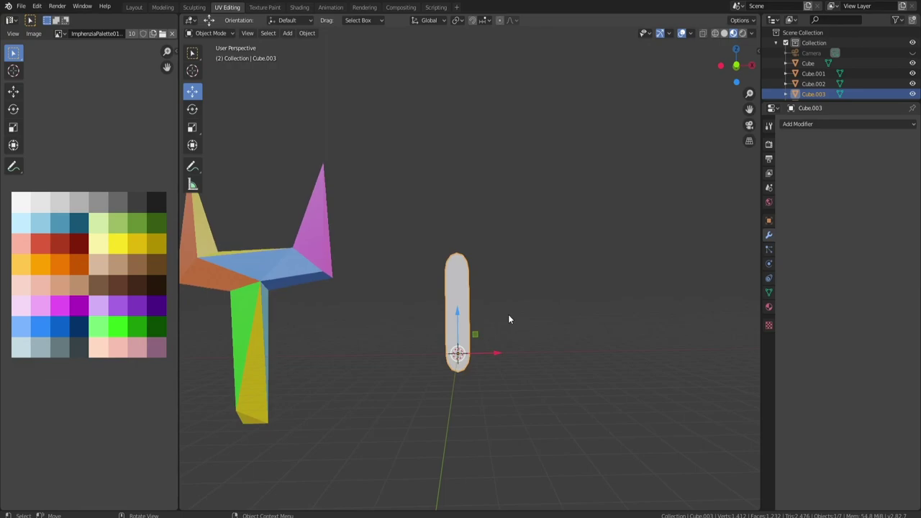
- In Edit Mode, collapse the stick's UVs to a single point and place it on the light pink swatch in the palette's last row
key("Tab")
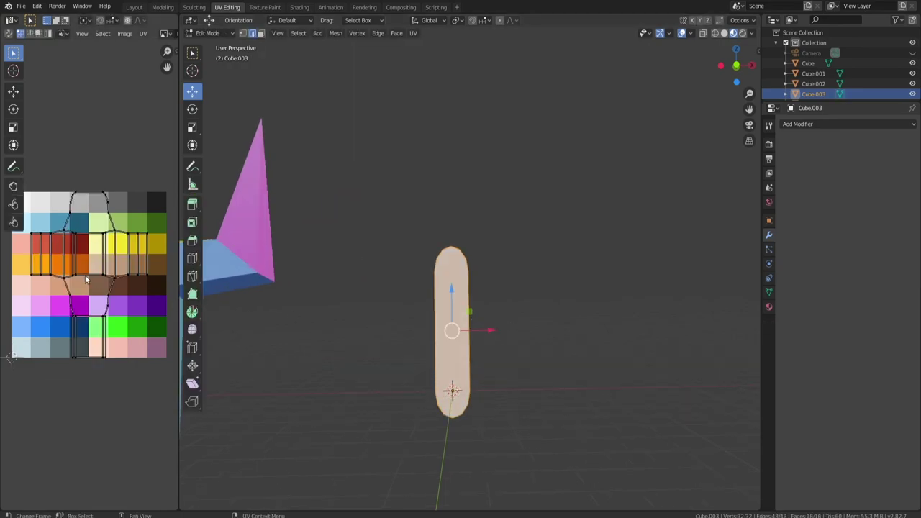
key("s")
key("0")
key("Return")
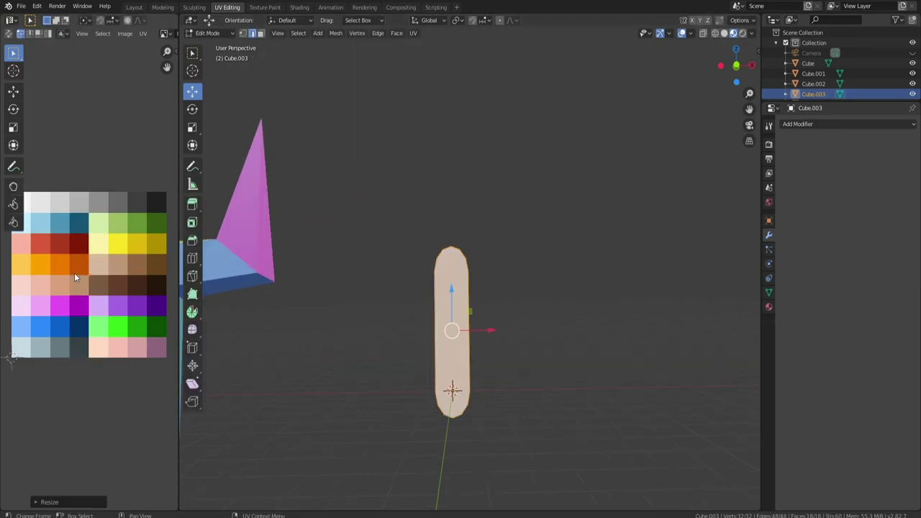
key("g")
key("Escape")
key("g")
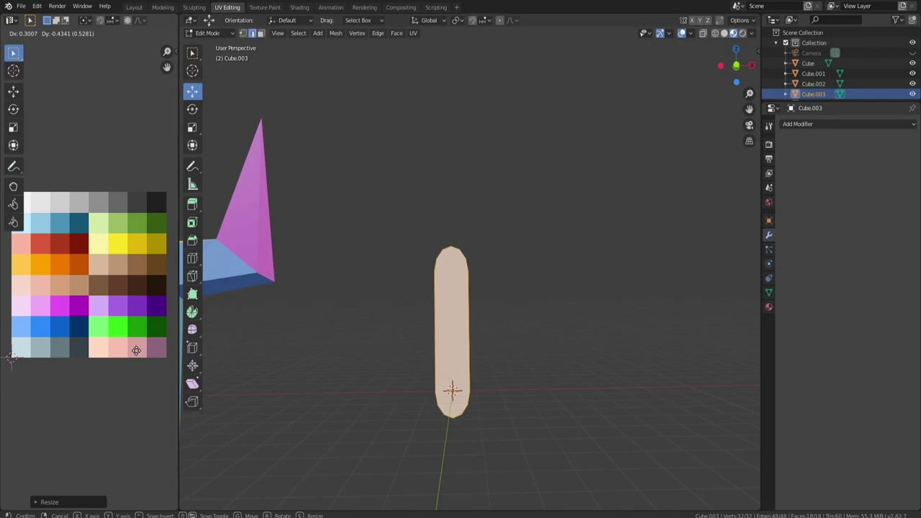
left_click(123, 351)
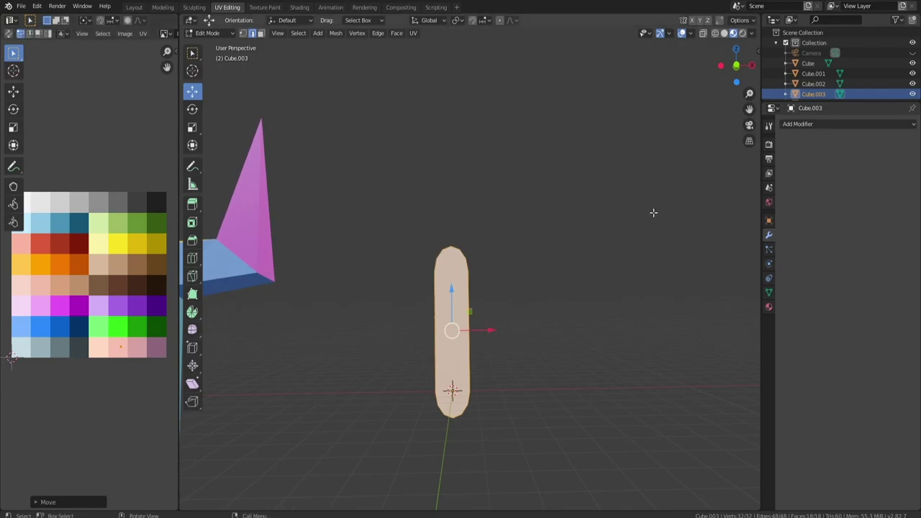
- Give the stick a new material whose Base Color is an Image Texture using the ImphenziaPalette01 image
left_click(768, 306)
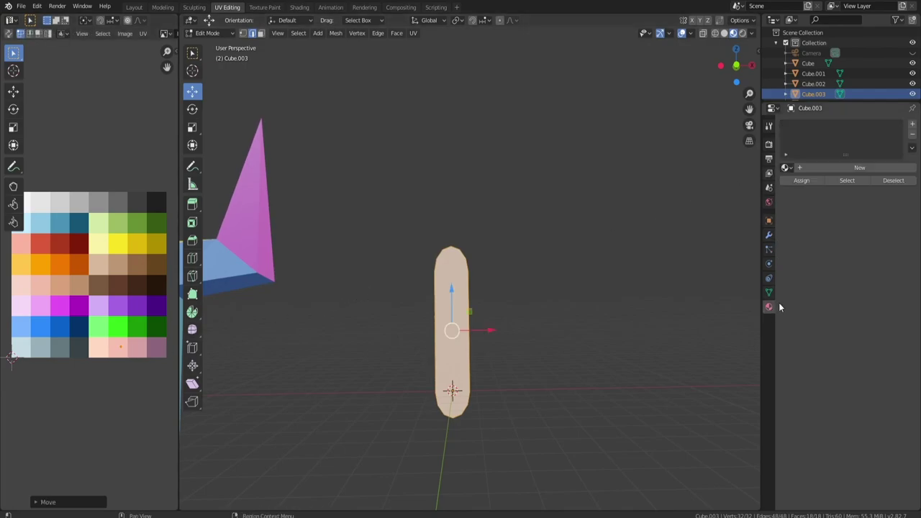
left_click(839, 168)
left_click(912, 284)
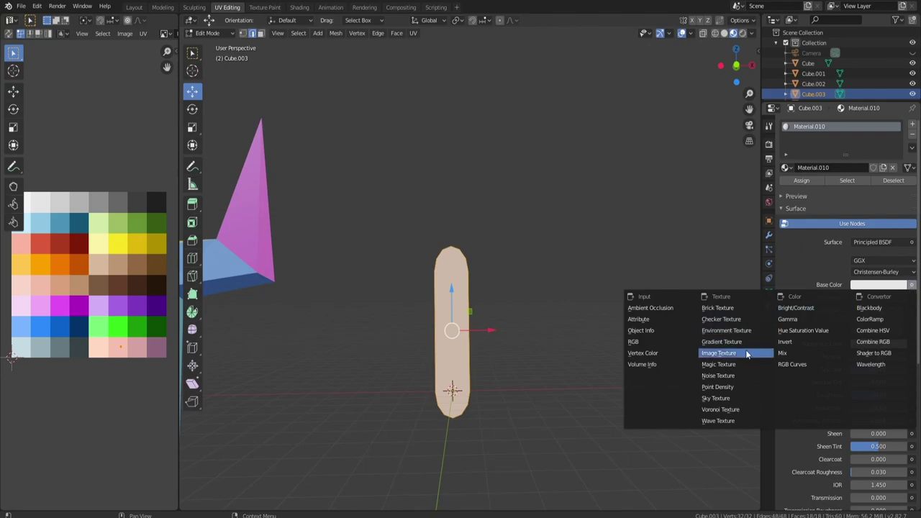
left_click(720, 352)
left_click(855, 298)
left_click(792, 314)
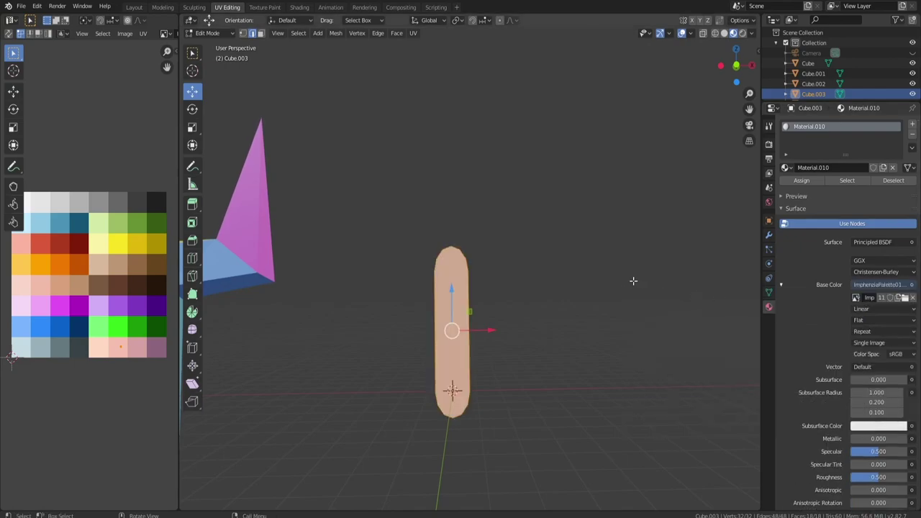
- Return to Object Mode and lower the stick slightly along the Z axis
key("Tab")
mouse_move(512, 282)
middle_mouse_down()
mouse_move(526, 300)
mouse_move(543, 283)
mouse_move(495, 288)
middle_mouse_up()
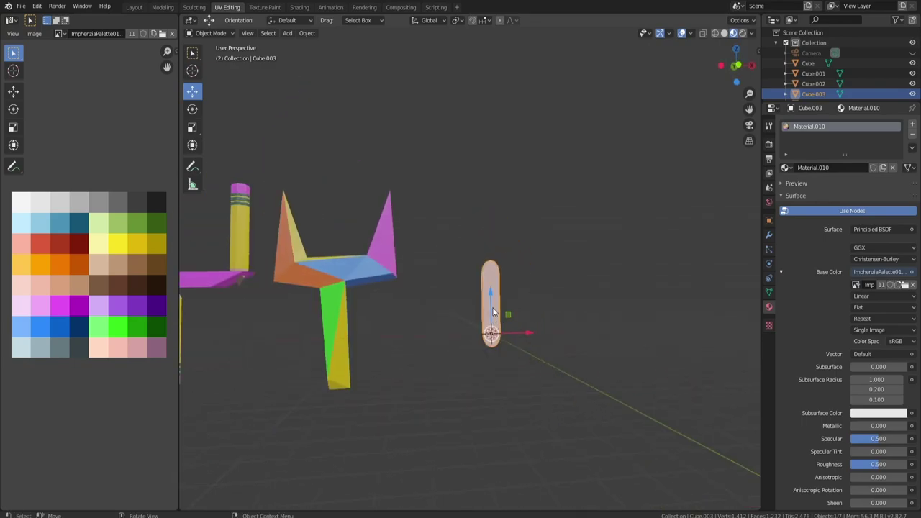
key("g")
key("z")
left_click(498, 301)
scroll(498, 301, "up", 5)
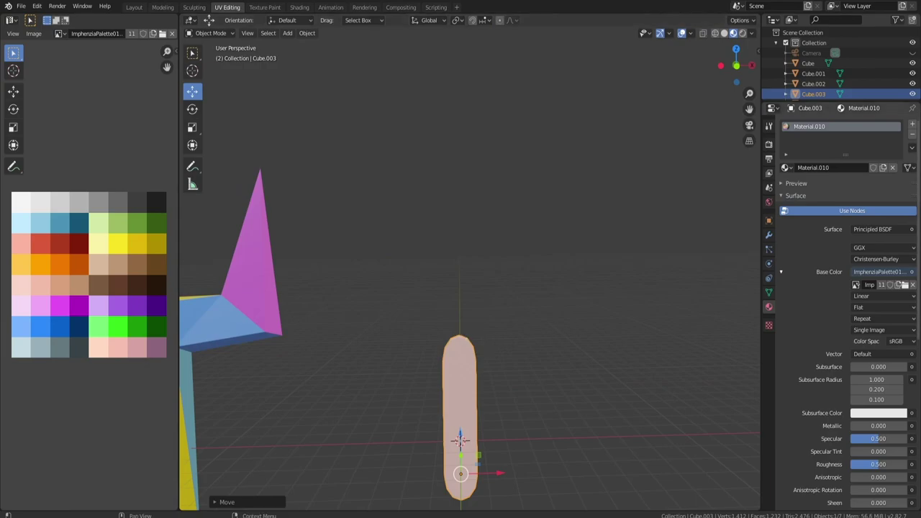
- Switch to Discord to examine the toy slingshot concept art, and return to Blender
left_click_drag(920, 108, 389, 0)
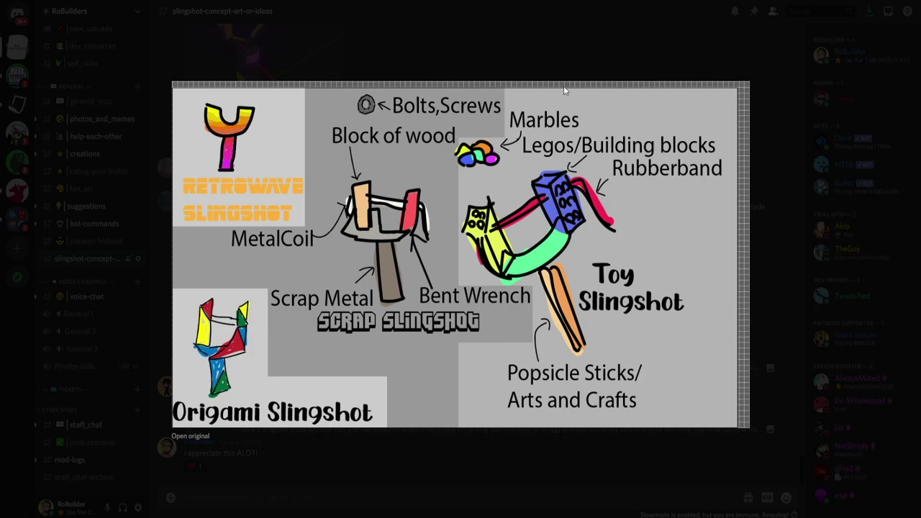
left_click(572, 57)
key("alt+Tab")
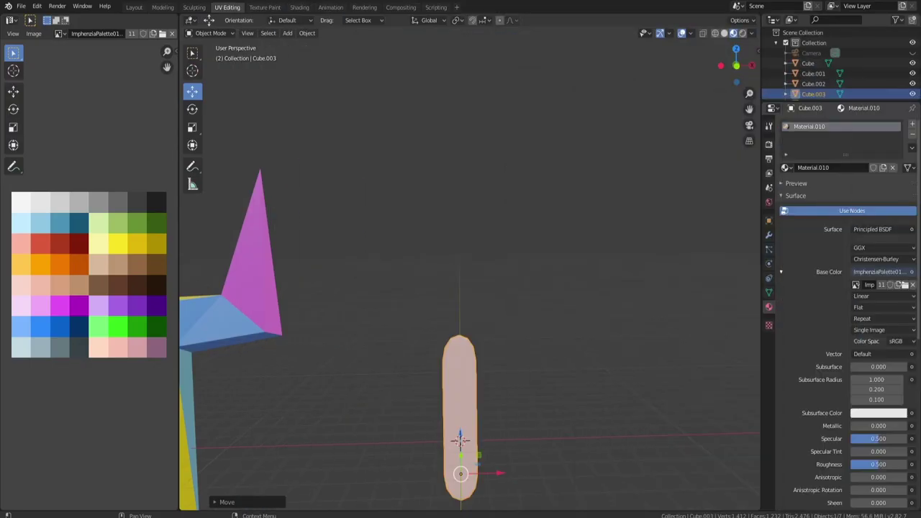
- Deselect the stick, add a cube at the 3D cursor, and stretch it along X to about 4.4 times its width
left_click(515, 284)
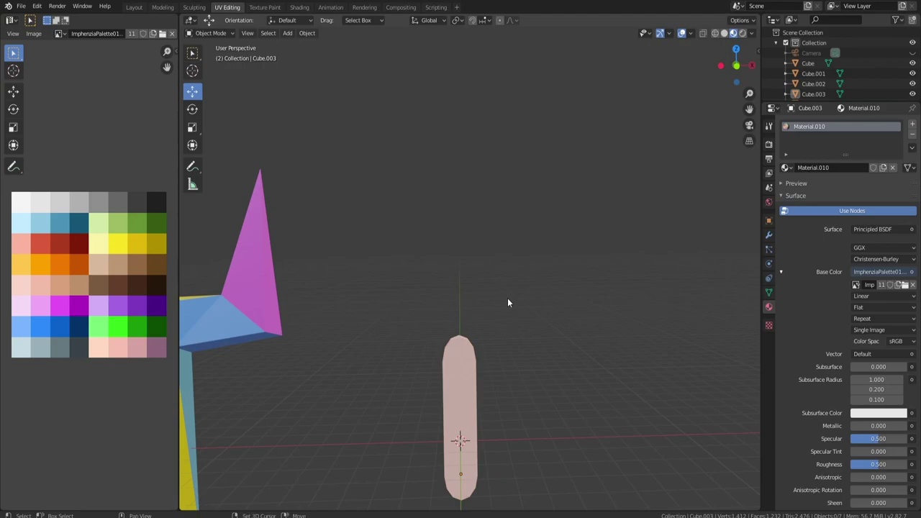
key("shift+a")
mouse_move(508, 299)
left_click(551, 308)
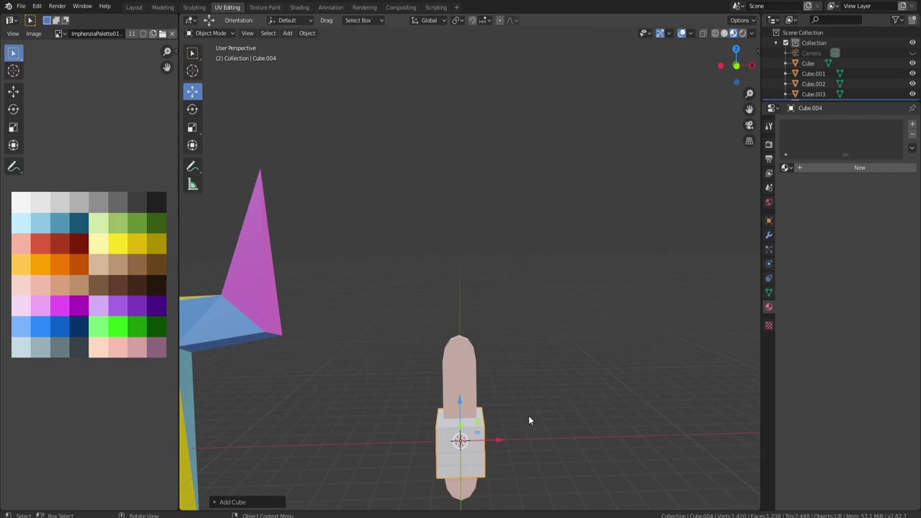
key("s")
key("x")
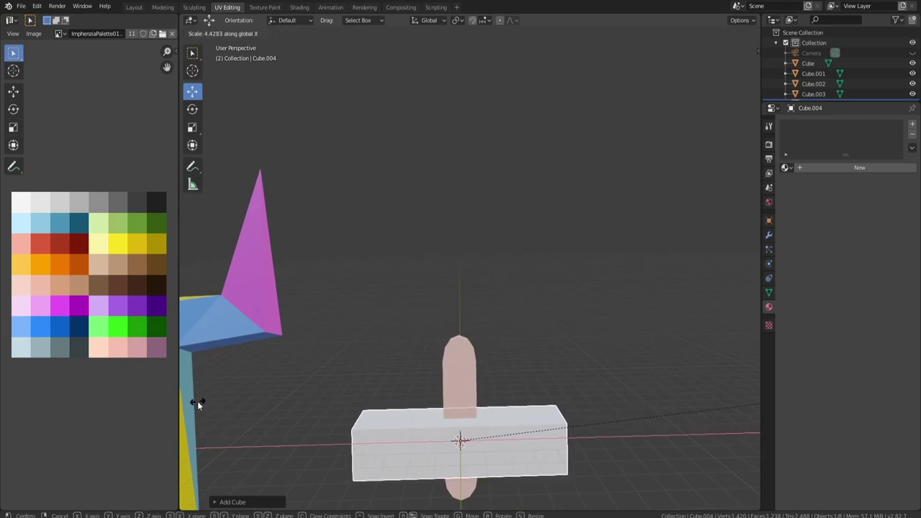
left_click(197, 401)
- Slim the stretched cube into a bar by scaling it to about 0.44 along Z and about 0.75 along Y
middle_click_drag(509, 427, 508, 412)
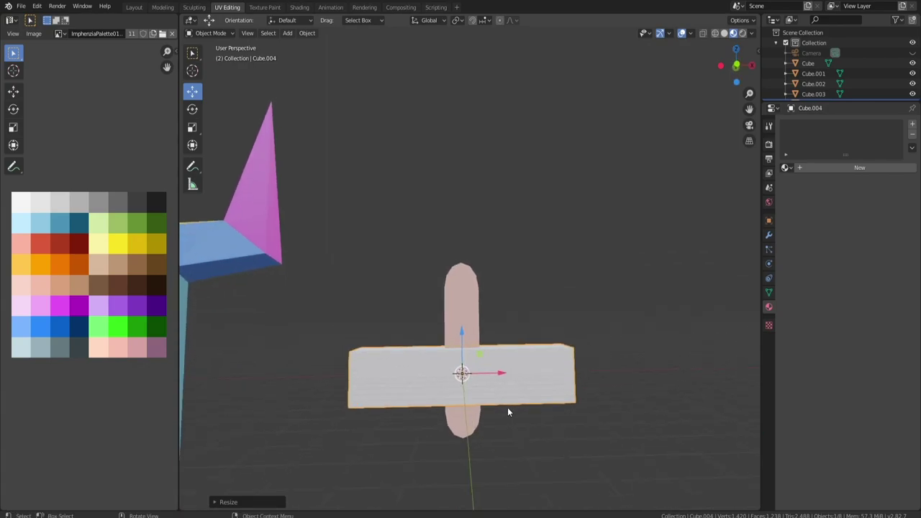
key("s")
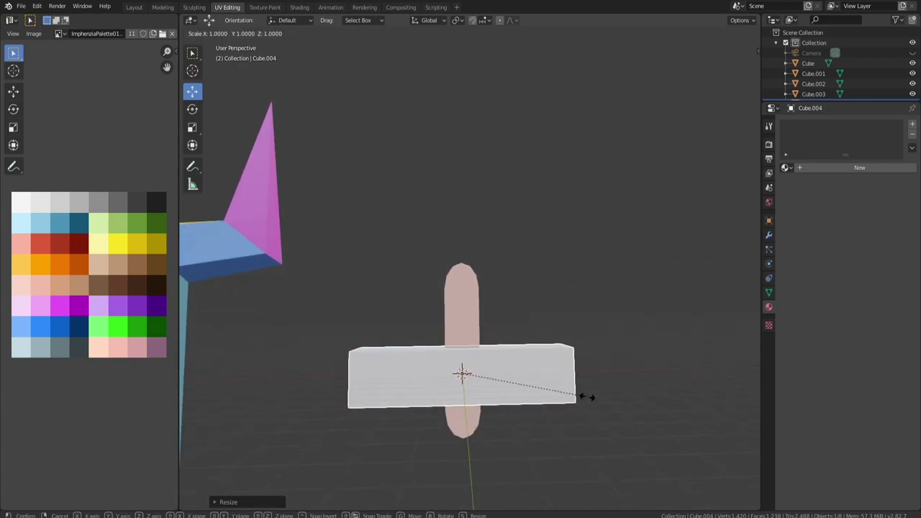
key("z")
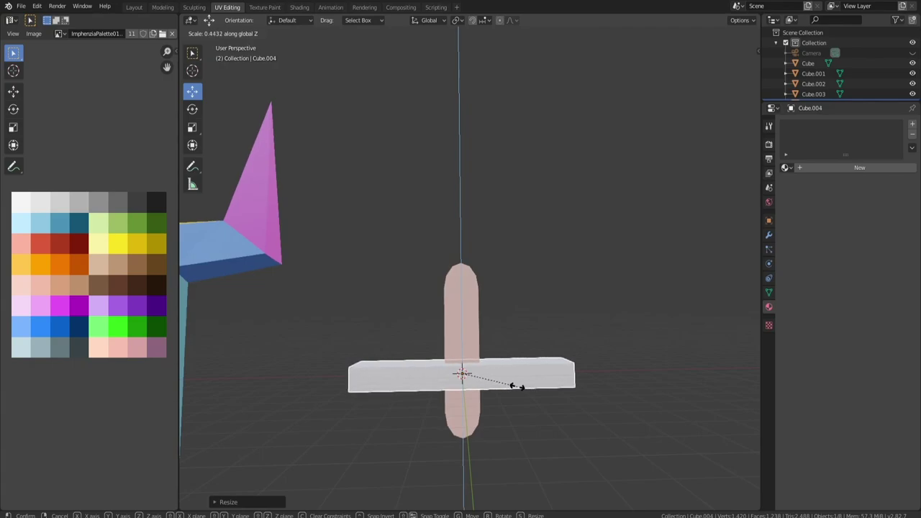
left_click(517, 385)
middle_click_drag(555, 380, 485, 413)
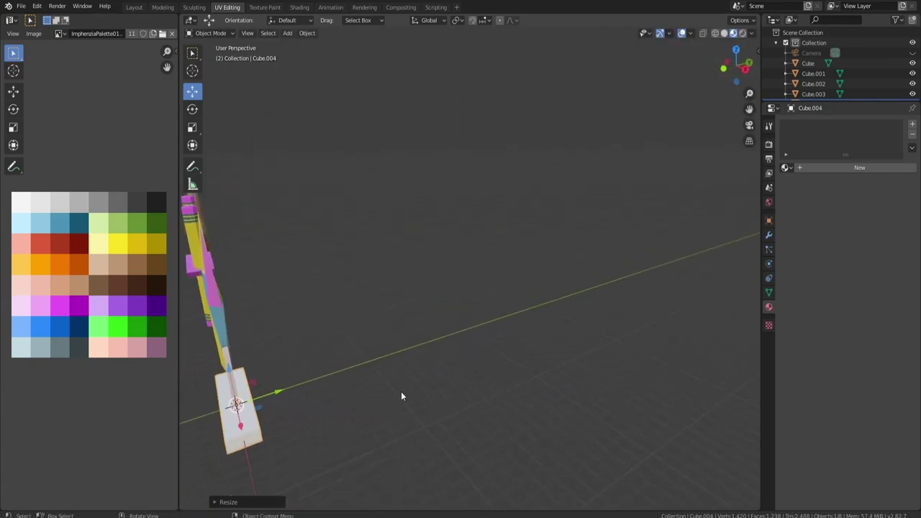
middle_click_drag(413, 393, 388, 397)
key("s")
key("y")
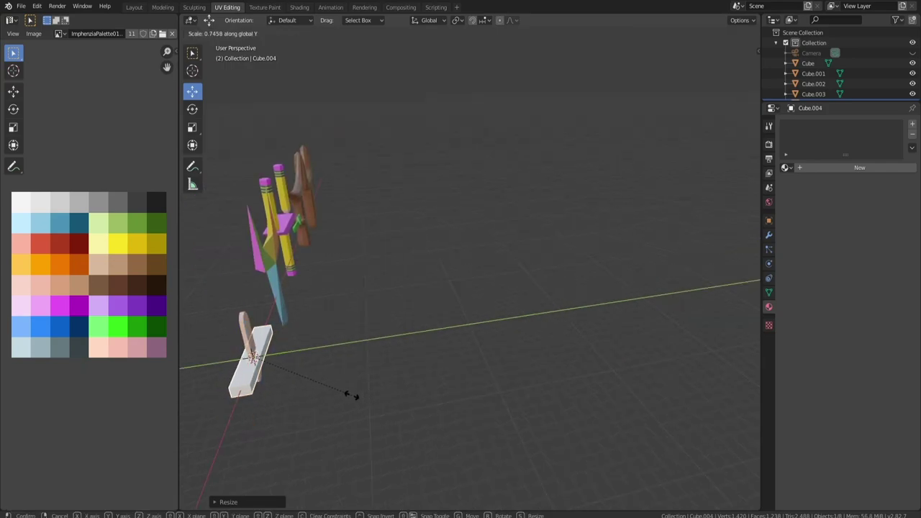
left_click(338, 389)
- Raise the bar about 4.2 m along Z so it sits across the top of the pink stick
scroll(271, 390, "up", 3)
middle_click_drag(271, 390, 389, 384)
key("g")
key("z")
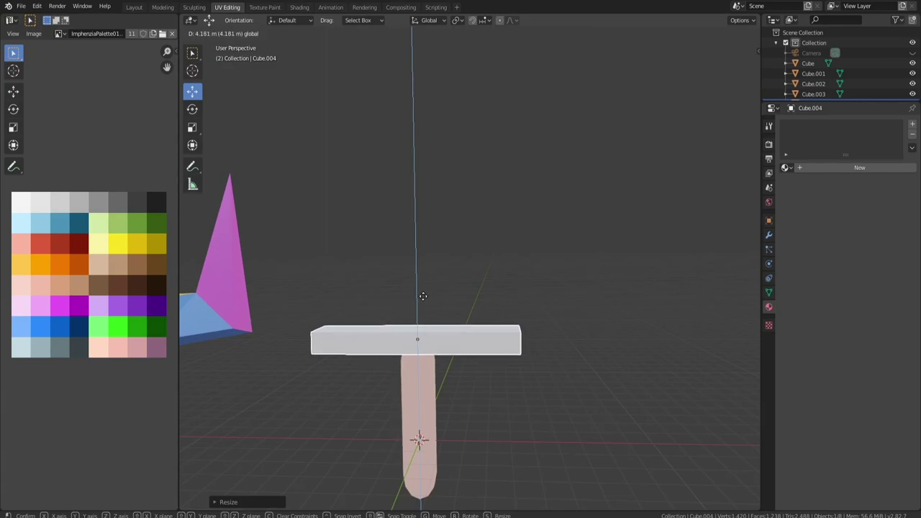
left_click(422, 299)
scroll(424, 337, "up", 2)
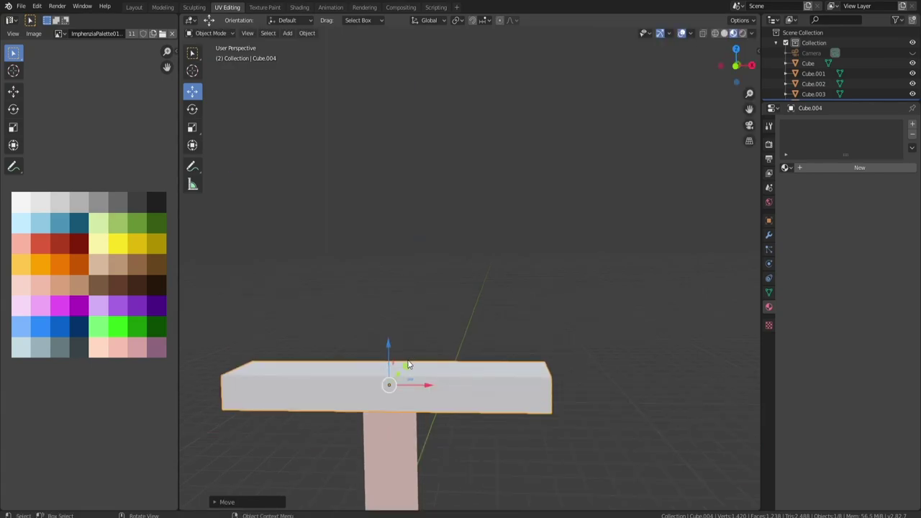
middle_click_drag(408, 360, 421, 347)
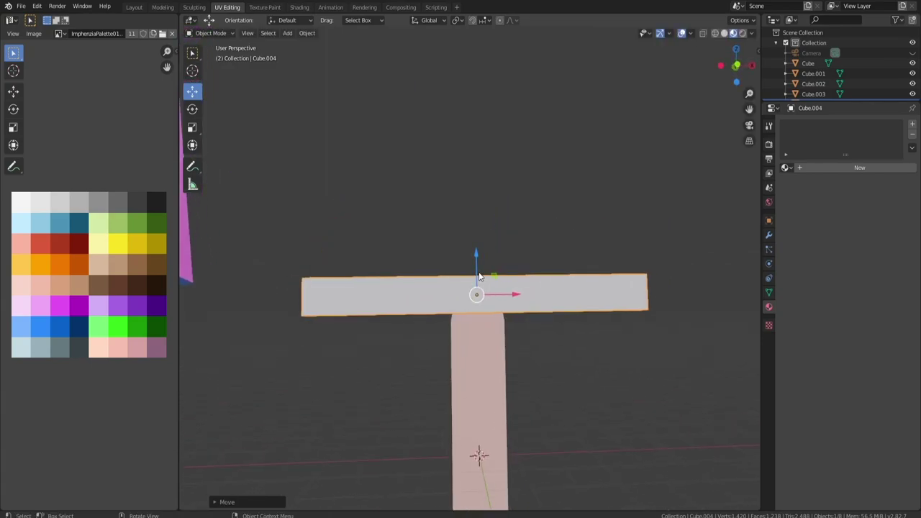
left_click_drag(480, 276, 477, 269)
middle_click_drag(477, 269, 461, 329)
- Add a 6-vertex cylinder with a 1 m radius and 2 m depth and move it 4.63 m up along Z to the bar
key("shift+a")
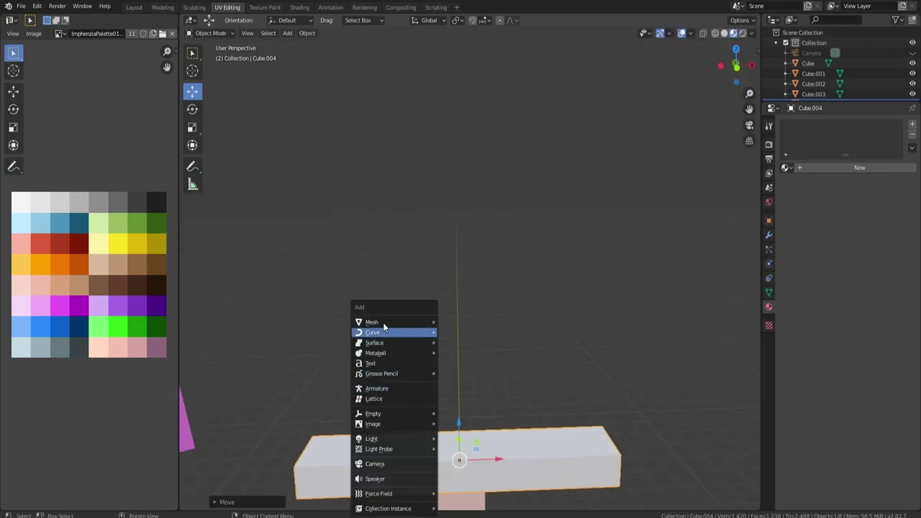
mouse_move(385, 322)
left_click(464, 375)
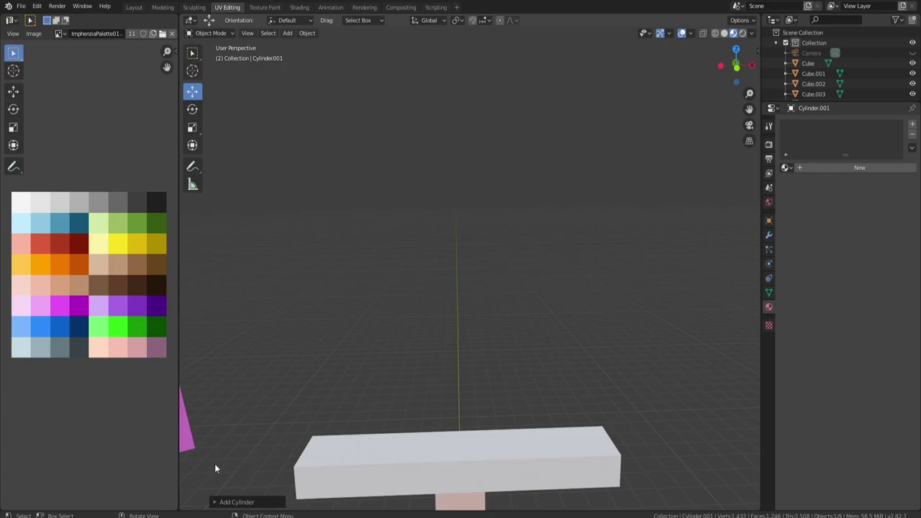
left_click(214, 502)
scroll(416, 344, "down", 7)
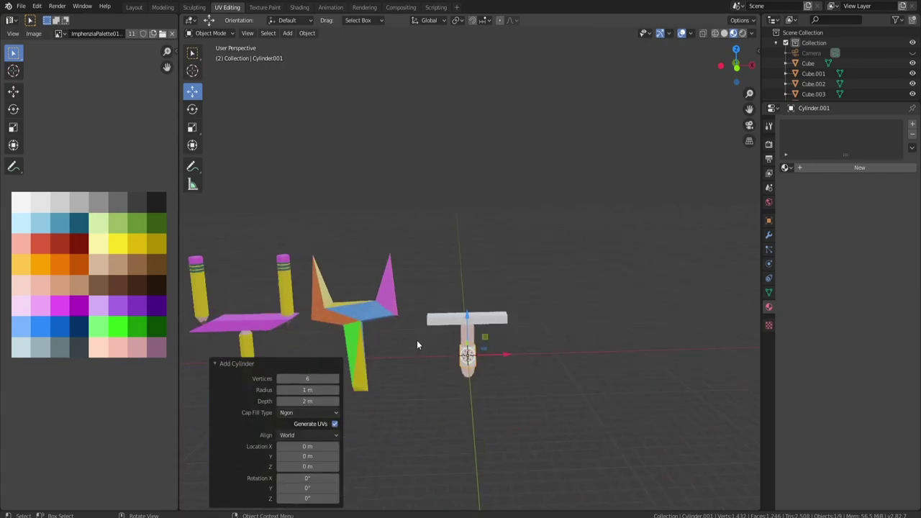
scroll(444, 368, "up", 3)
left_click_drag(466, 384, 468, 304)
scroll(482, 346, "up", 7)
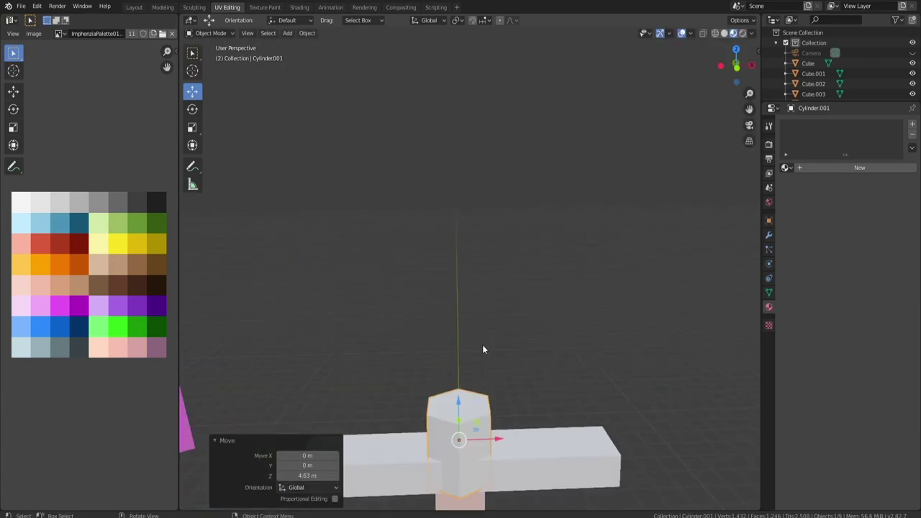
middle_click_drag(452, 486, 588, 333, "shift")
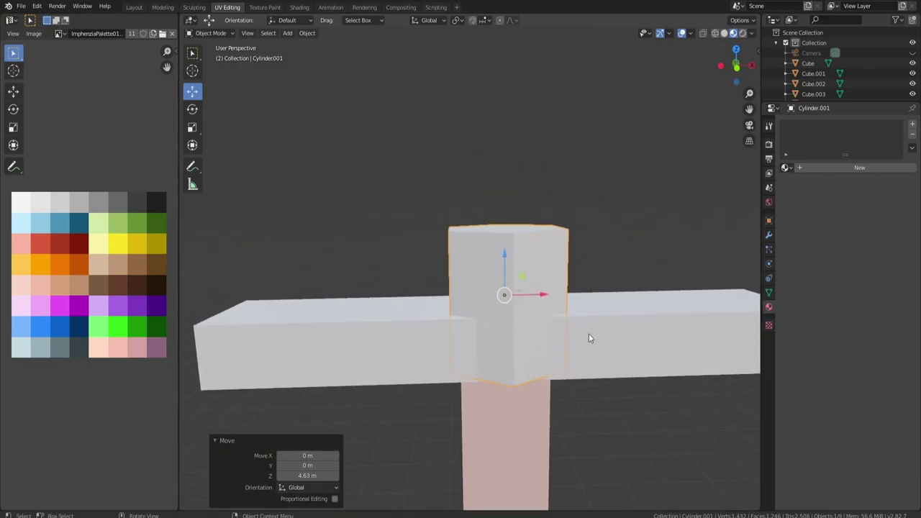
- Scale the hexagonal cylinder down into a small stud and duplicate it about 0.75 m along Y on top of the bar
key("s")
middle_click_drag(611, 382, 419, 325)
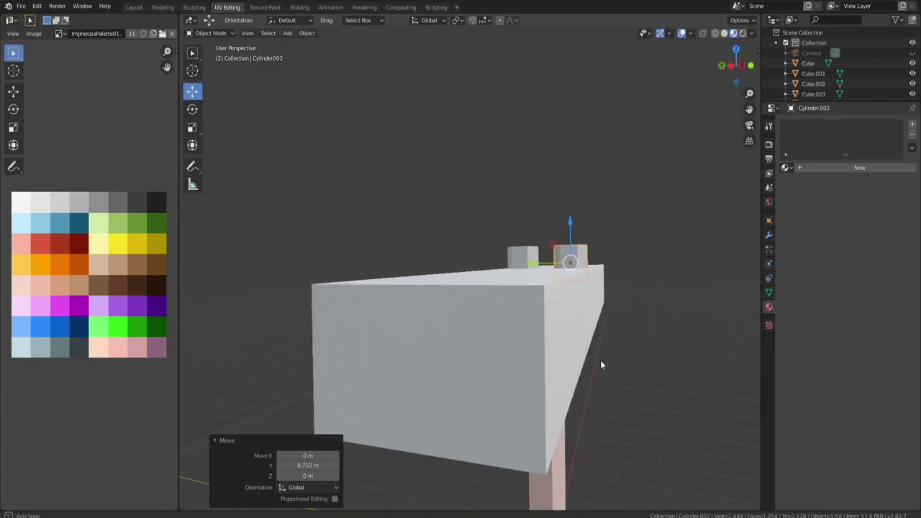
left_click(419, 325)
- Lower both studs about 0.09 m along Z into the bar and flatten them to about 0.57 of their height
left_click_drag(435, 305, 482, 332)
middle_click_drag(482, 328, 547, 336)
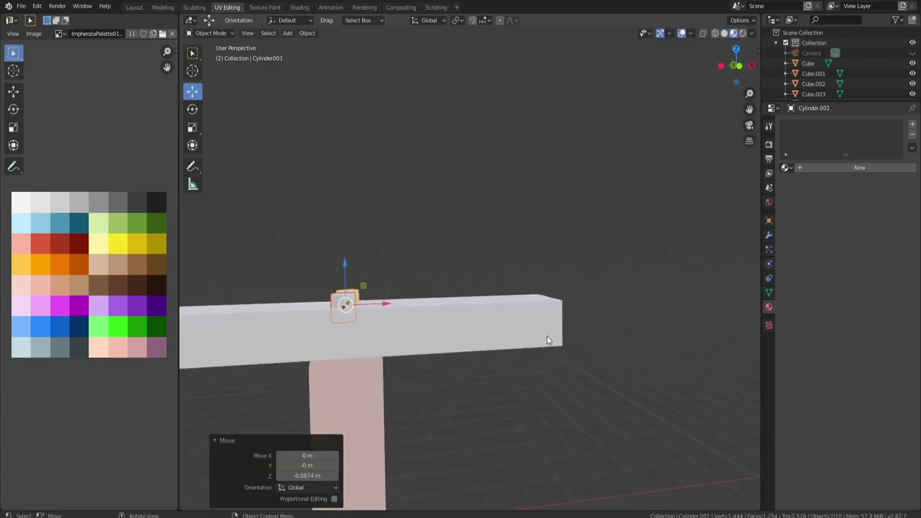
key("s")
key("z")
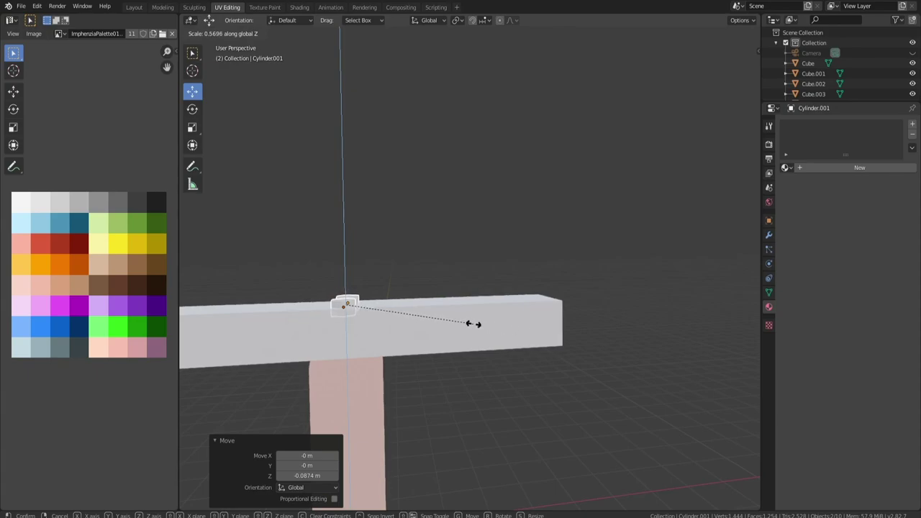
left_click(490, 325)
middle_click_drag(397, 299, 533, 395)
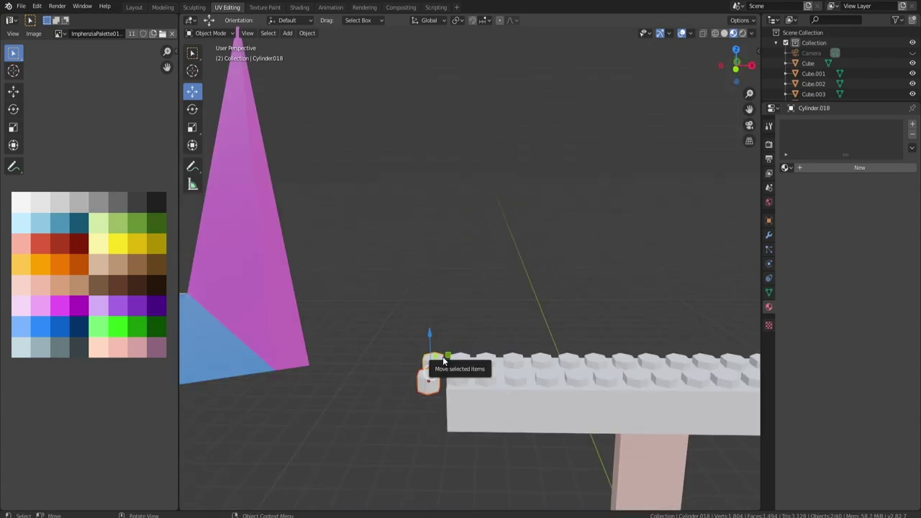
- Delete the pair of hexagonal studs that overhangs the end of the bar
key("Delete")
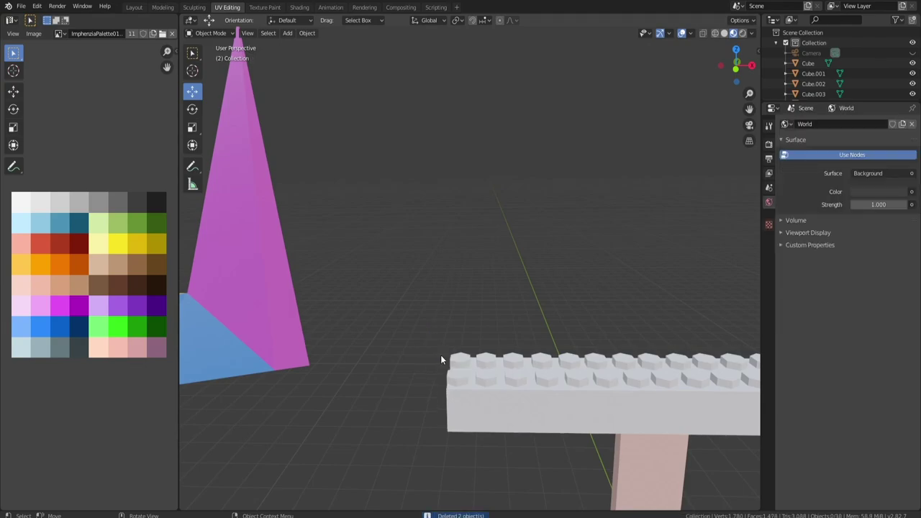
left_click(461, 374)
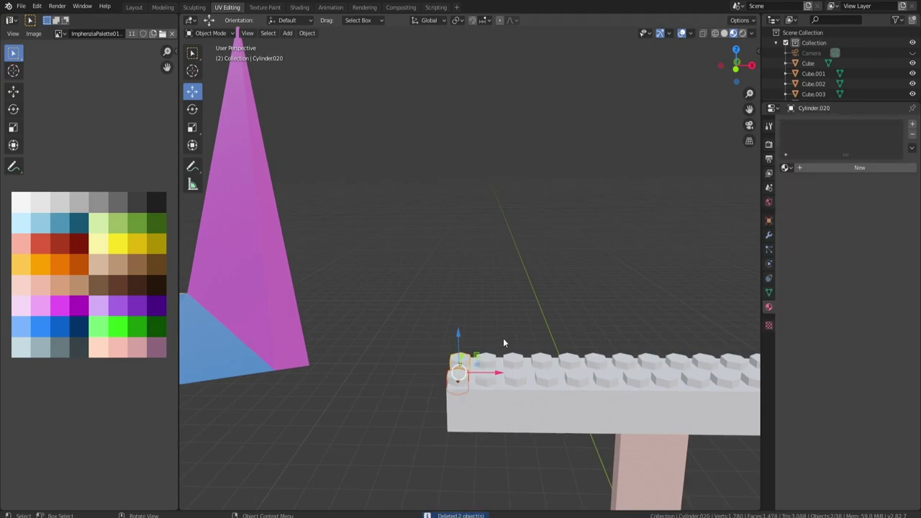
middle_click_drag(503, 344, 444, 284)
left_click_drag(434, 276, 728, 350)
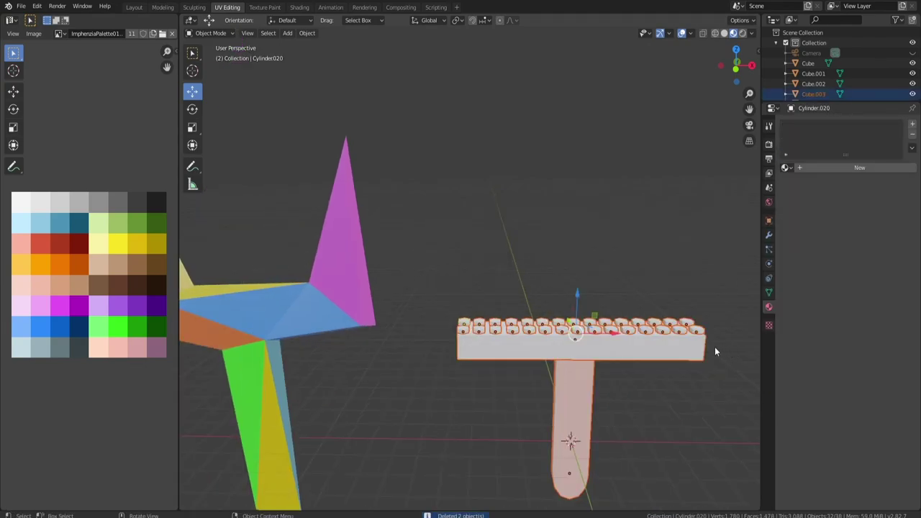
left_click(620, 353)
mouse_move(604, 375)
middle_mouse_down()
mouse_move(589, 376)
mouse_move(605, 360)
mouse_move(594, 330)
middle_mouse_up()
key("alt+a")
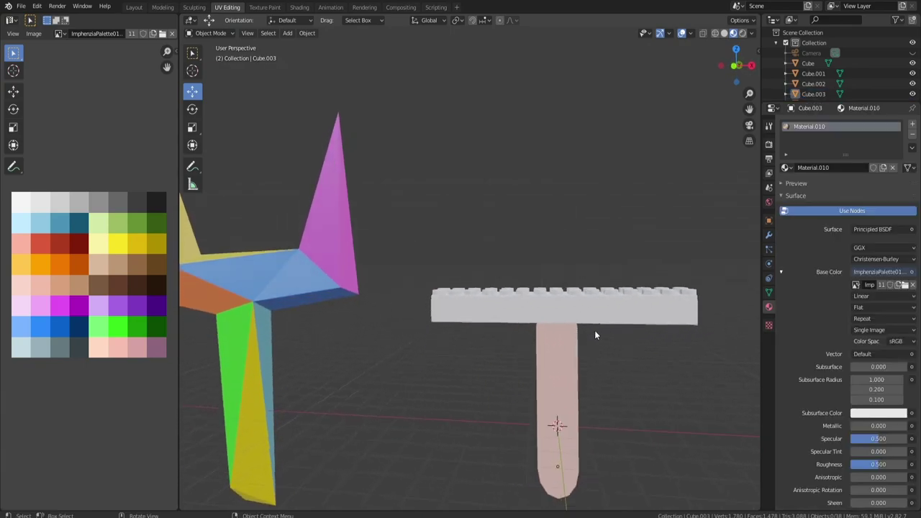
key("z")
left_click(530, 331)
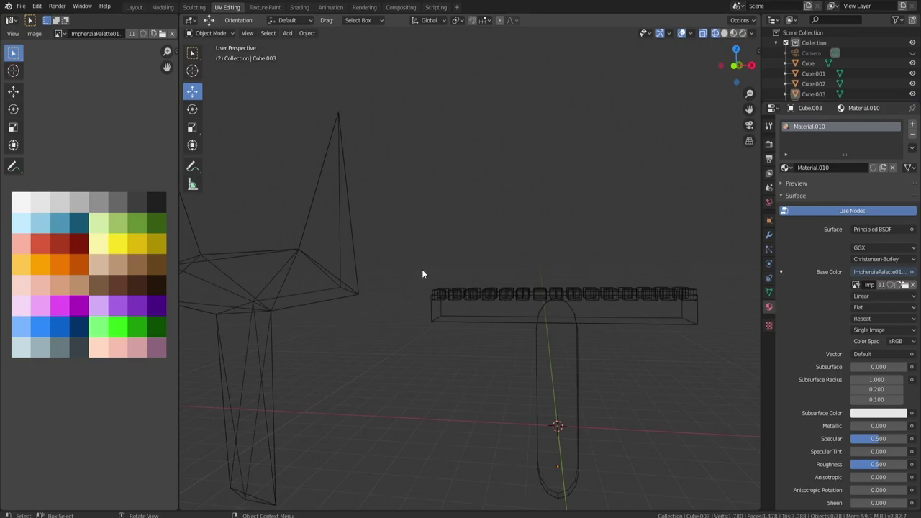
left_click_drag(422, 273, 712, 303)
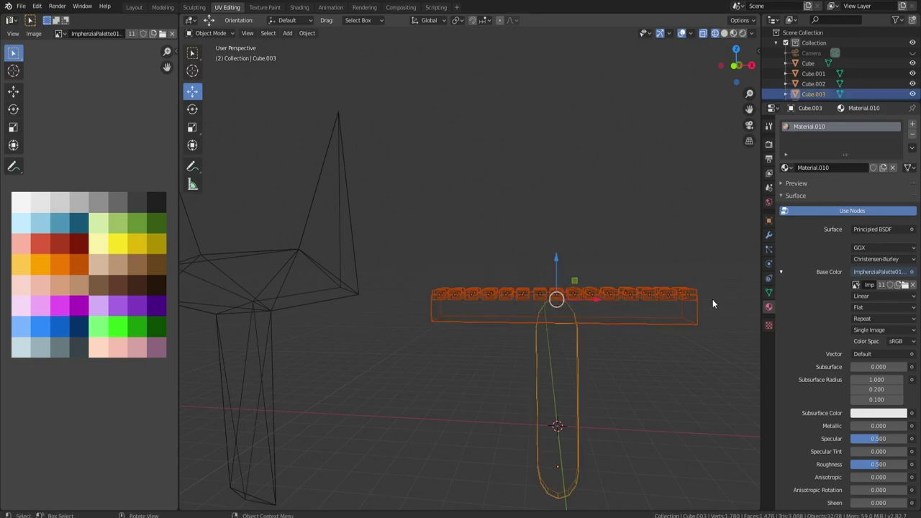
scroll(685, 302, "up", 2)
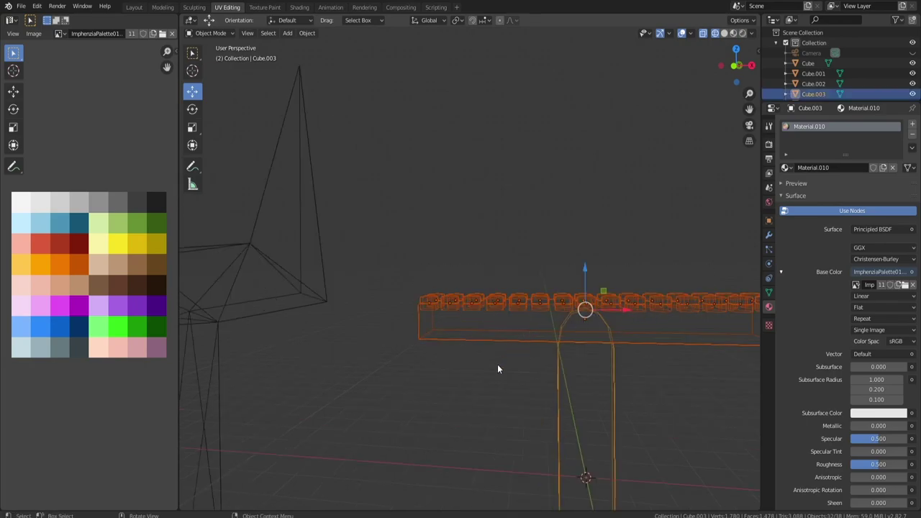
key("alt+a")
- Switch the viewport to solid shading in object mode, with the rows of studs viewed from above
key("Tab")
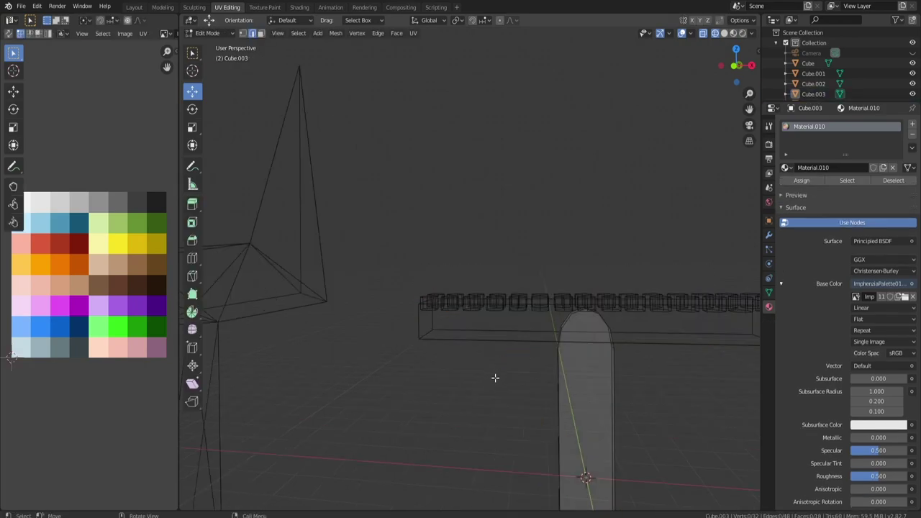
key("Tab")
key("shift+z")
key("Tab")
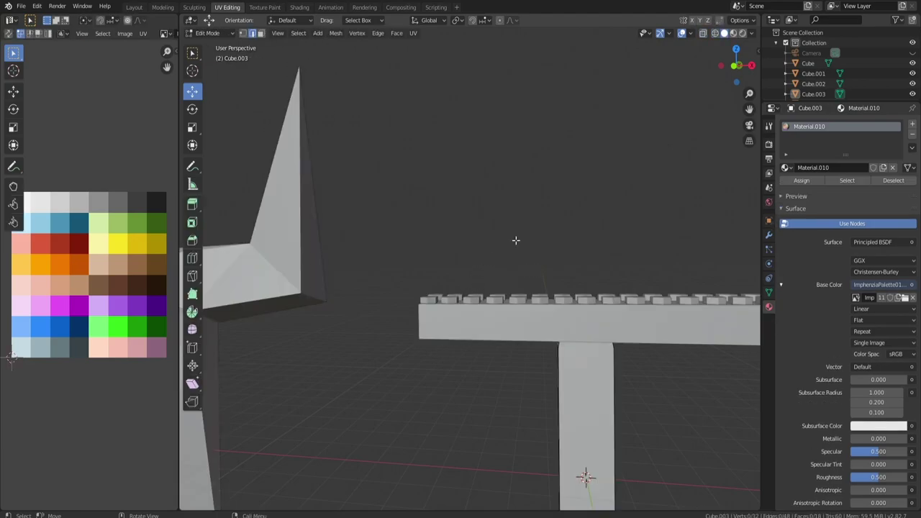
middle_click_drag(515, 240, 500, 284)
key("Tab")
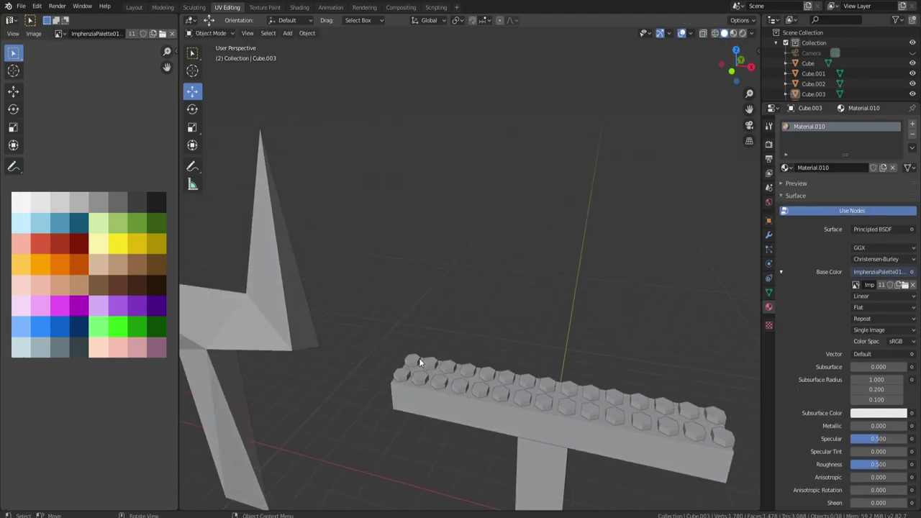
- Select all the hexagonal studs in both rows on the bar and scale them uniformly to 0.961
left_click(404, 373)
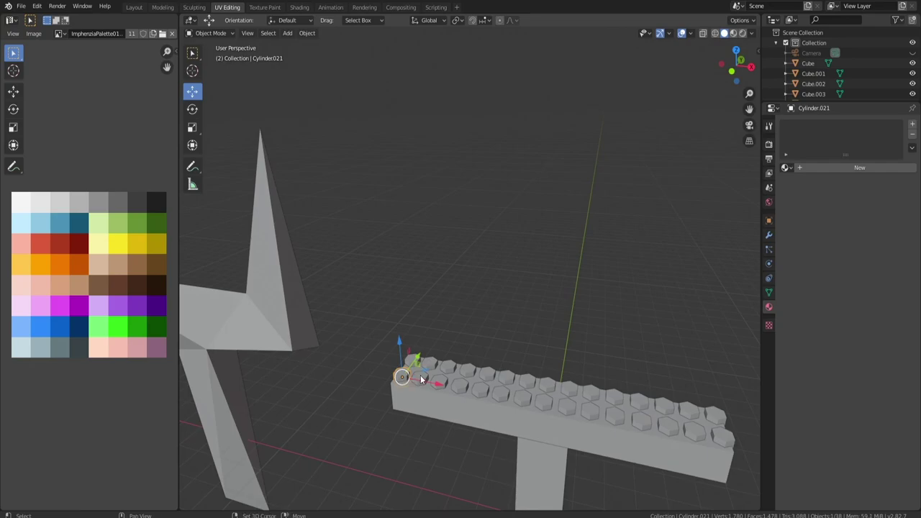
right_click(410, 378, "shift")
left_click(719, 435, "shift")
left_click(717, 413, "shift")
left_click(693, 430, "shift")
left_click(687, 411, "shift")
left_click(664, 407, "shift")
left_click(662, 426, "shift")
left_click(647, 425, "shift")
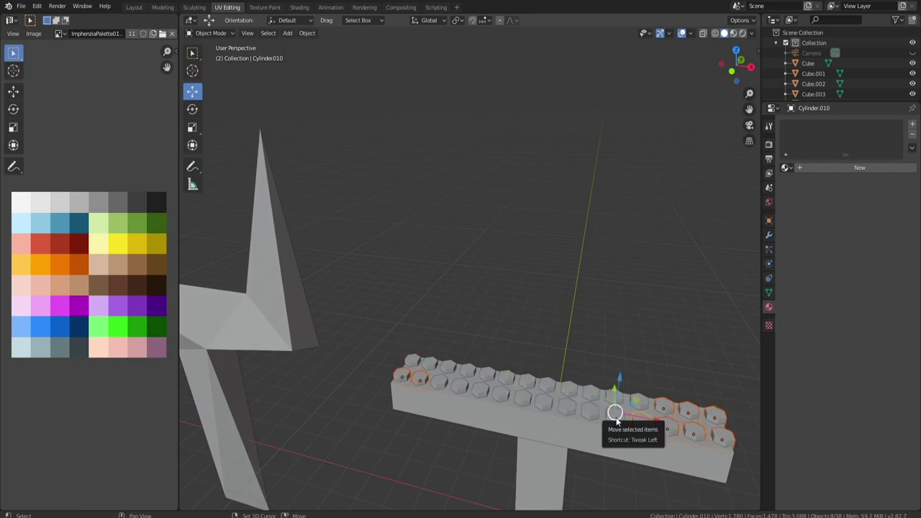
left_click(609, 414, "shift")
left_click(583, 414, "shift")
left_click(567, 408, "shift")
left_click(545, 404, "shift")
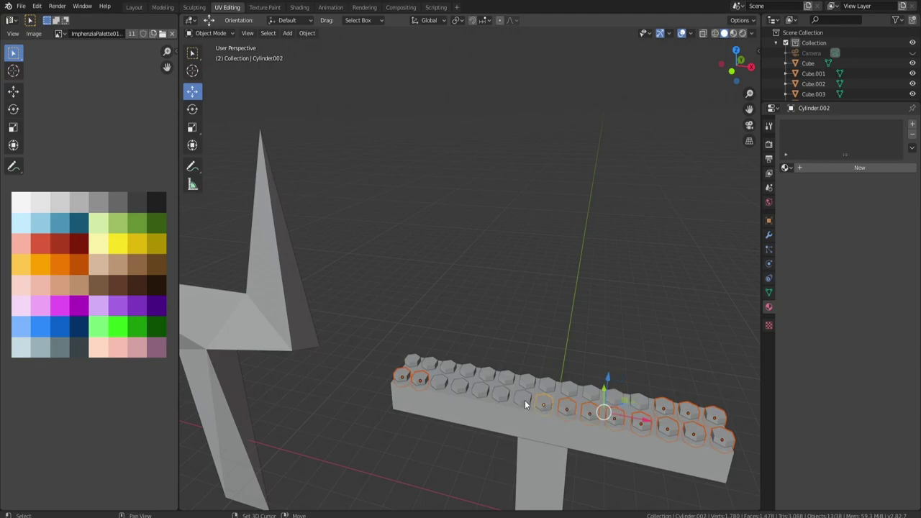
left_click(524, 400, "shift")
left_click(495, 394, "shift")
left_click(639, 400, "shift")
left_click(615, 397, "shift")
left_click(592, 393, "shift")
left_click(568, 390, "shift")
left_click(549, 387, "shift")
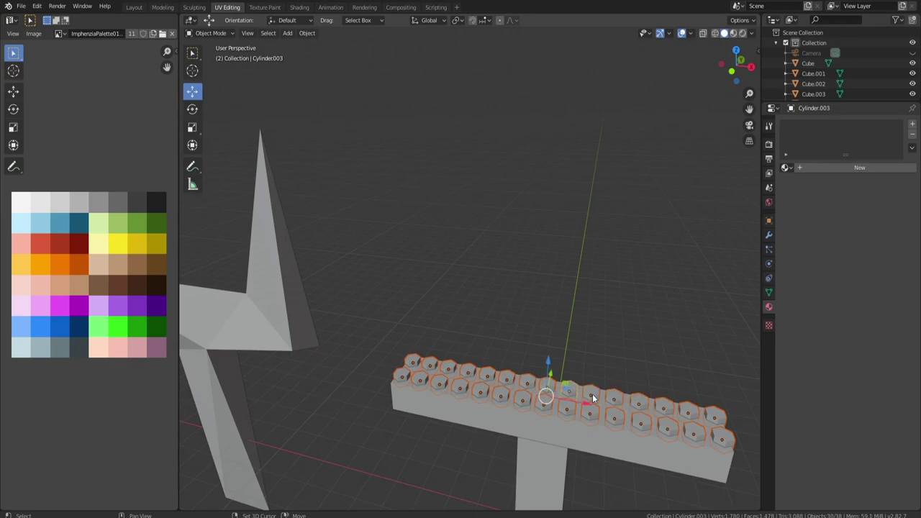
key("s")
left_click(675, 415)
middle_click_drag(675, 416, 621, 392)
- Join the selected studs with the crossbar into a single object
key("ctrl")
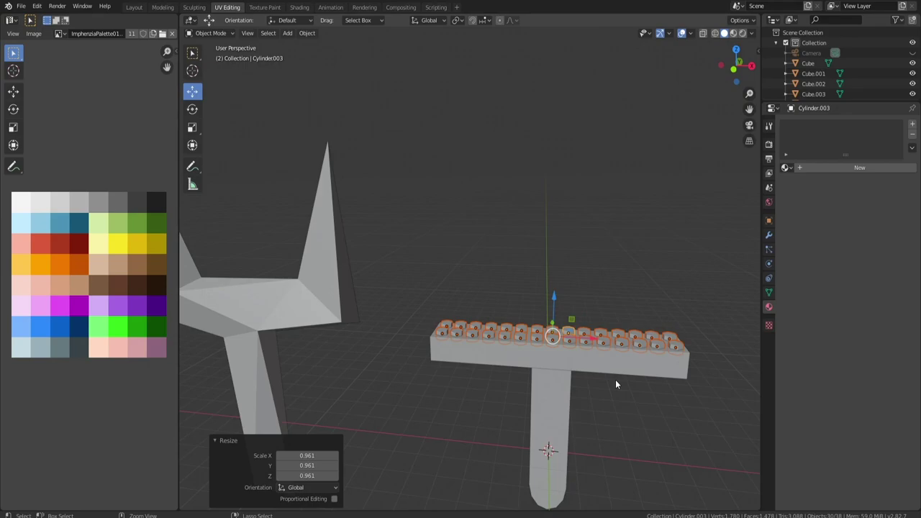
key("shift")
left_click(615, 365, "shift")
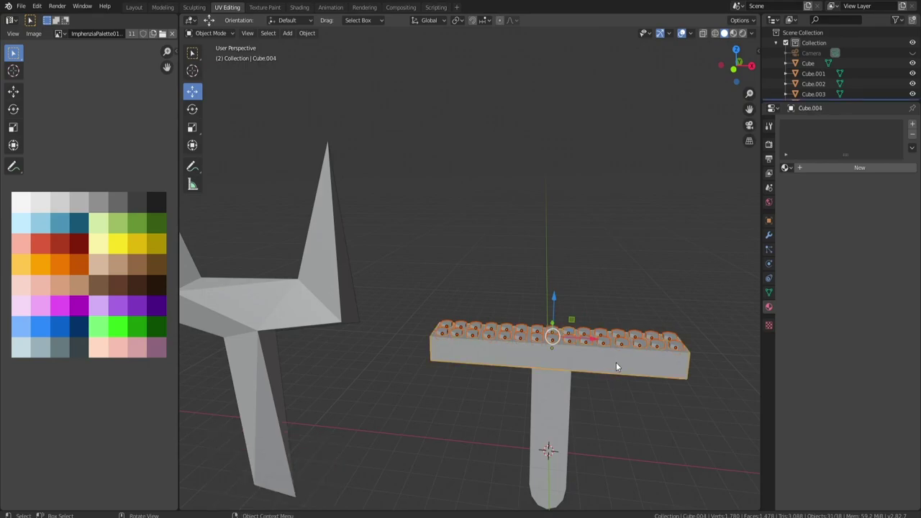
key("ctrl+j")
- Collapse all of the studded bar's UVs to a point with scale 0 and place them on the medium-dark green palette swatch
scroll(616, 367, "up", 2)
key("Tab")
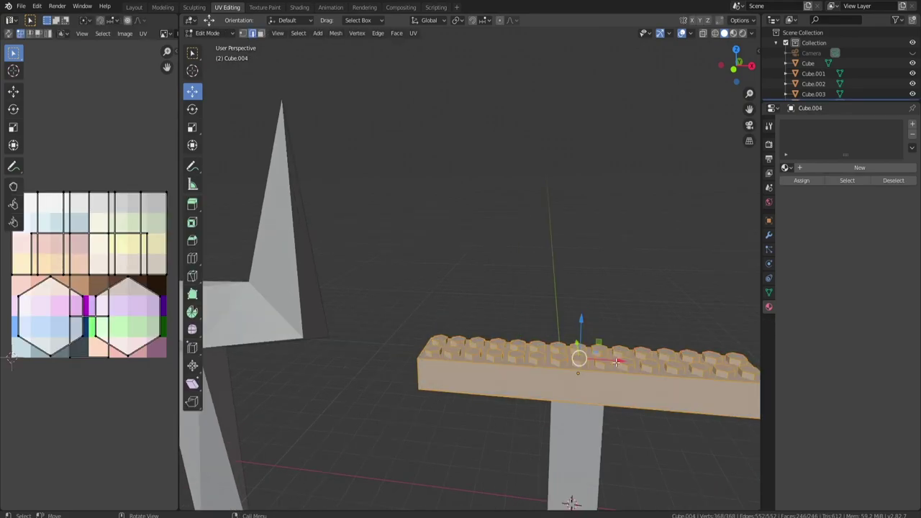
scroll(559, 373, "up", 2)
middle_click_drag(530, 386, 496, 370)
key("a")
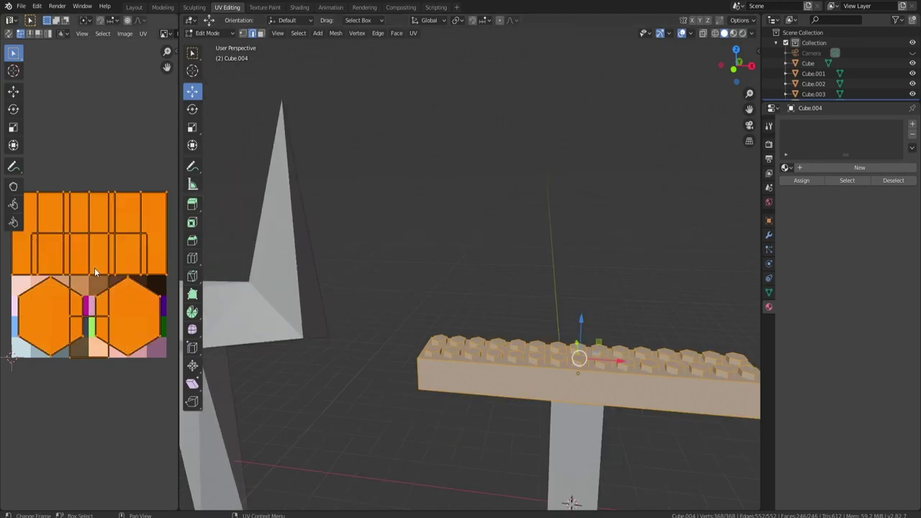
key("s")
key("0")
key("Return")
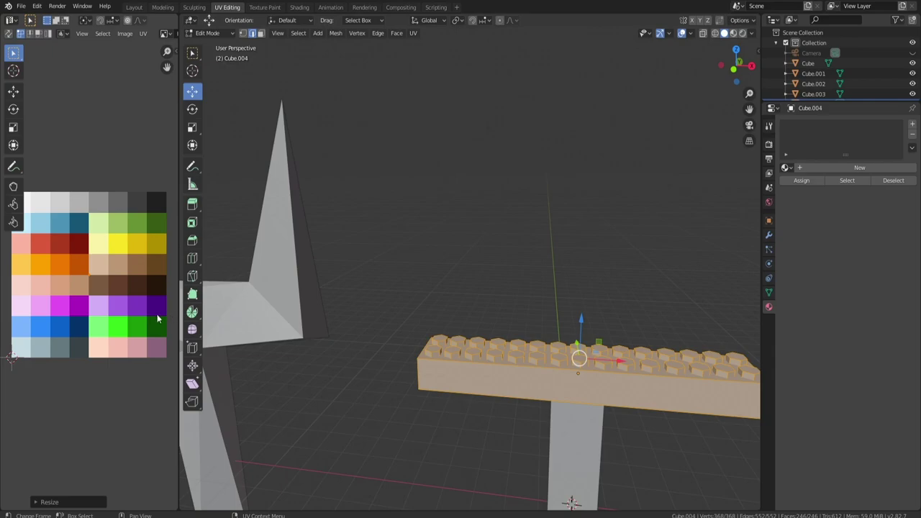
key("g")
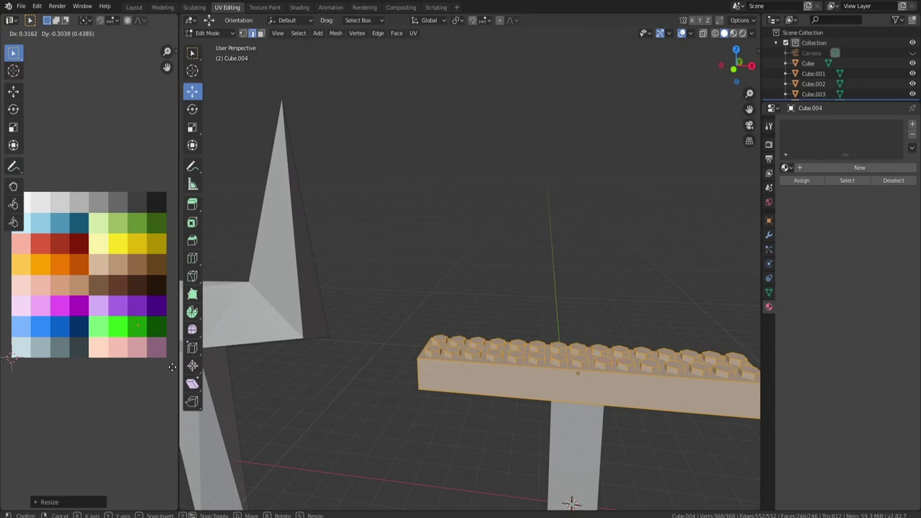
left_click(172, 367)
- Create a new material for the bar and use ImphenziaPalette01.png as the image texture of its base color
left_click(857, 167)
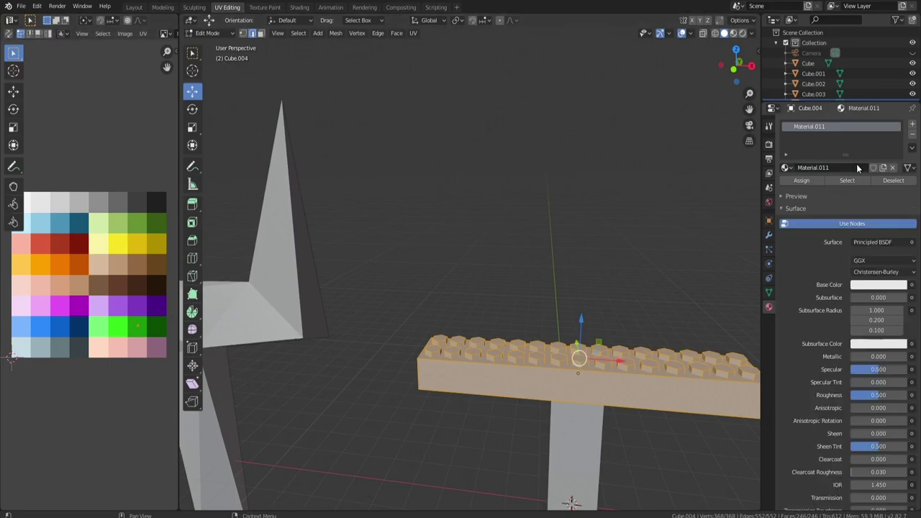
left_click(911, 284)
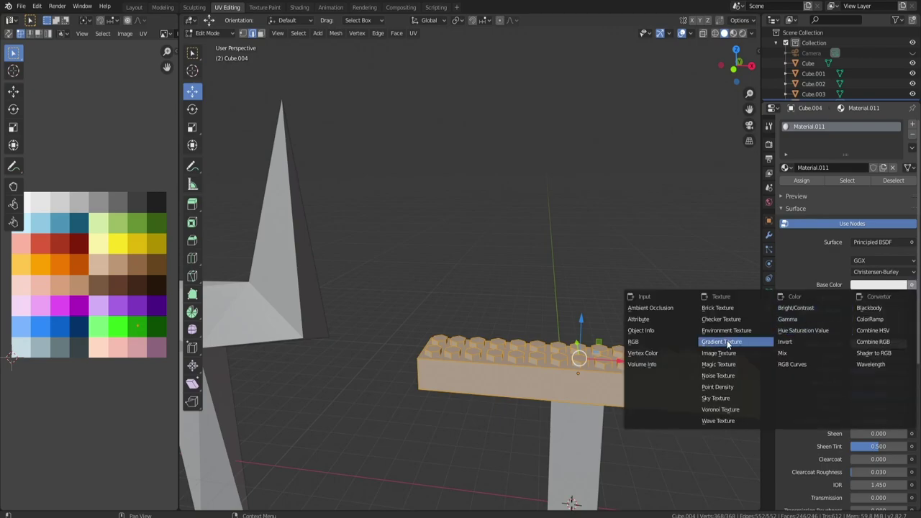
left_click(741, 342)
left_click(856, 297)
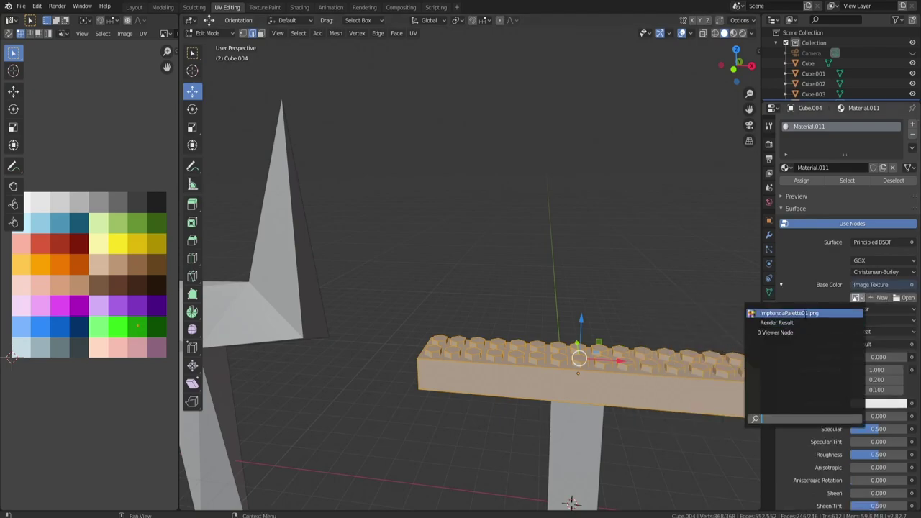
left_click(789, 313)
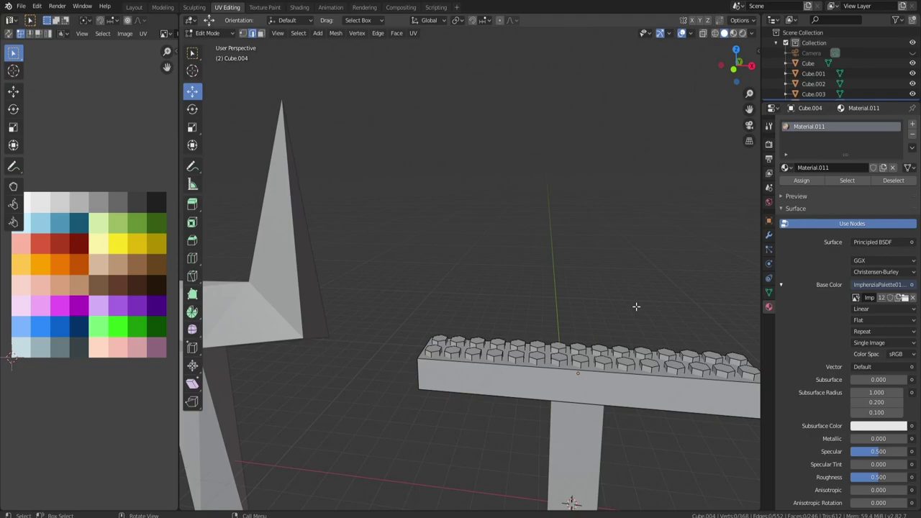
- Try to bevel all edges of the studded bar by about 0.012 m
middle_click_drag(651, 306, 623, 318)
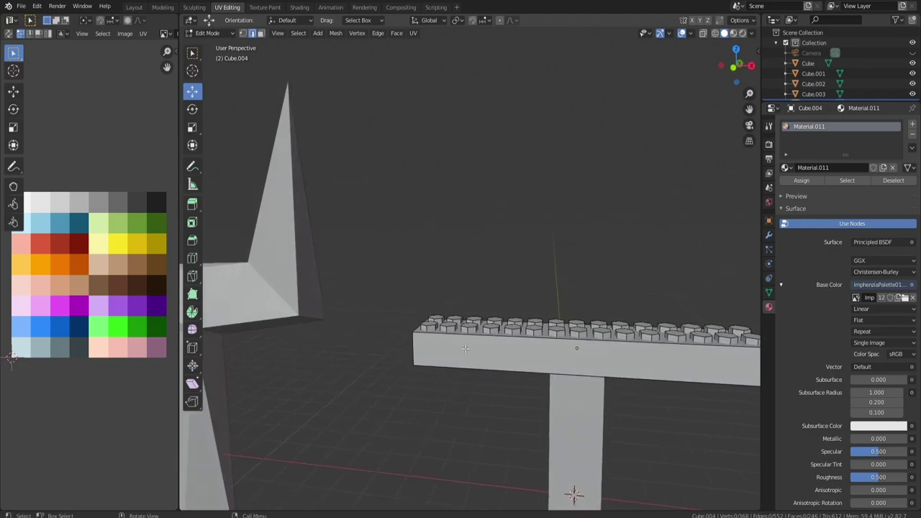
scroll(464, 352, "up", 2)
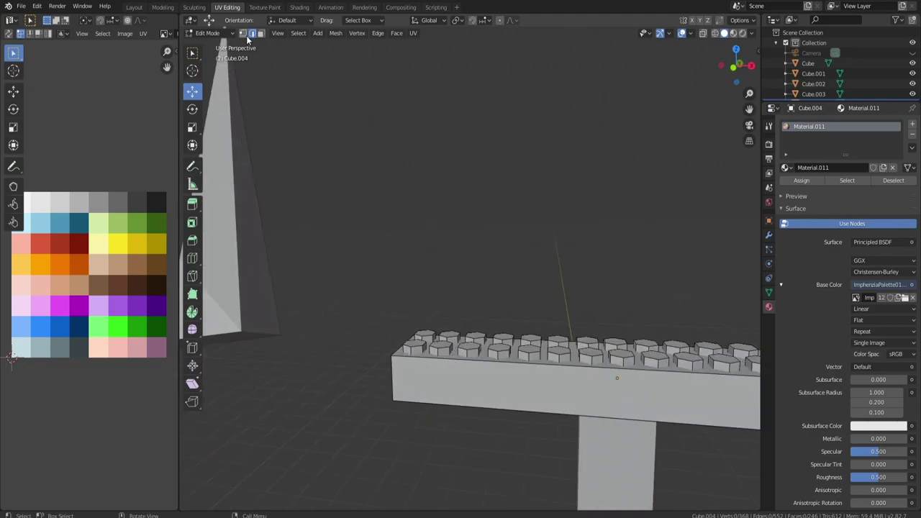
key("a")
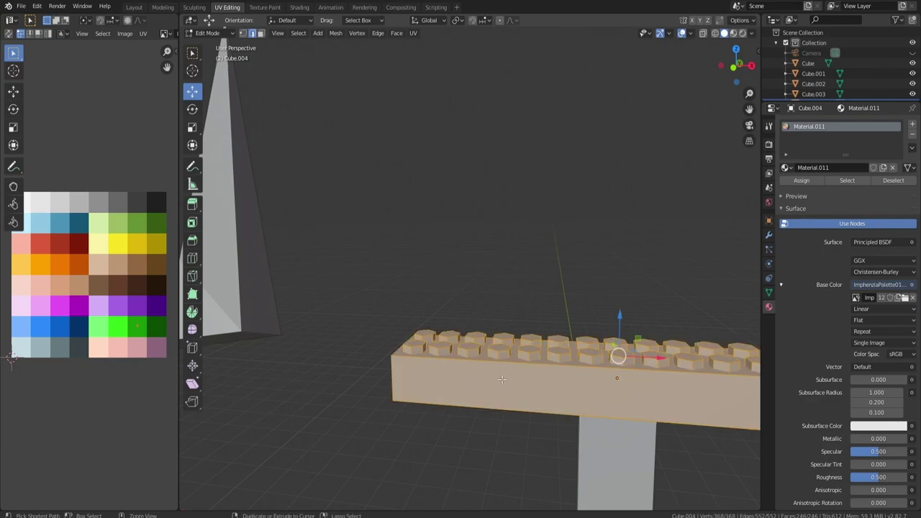
key("ctrl+b")
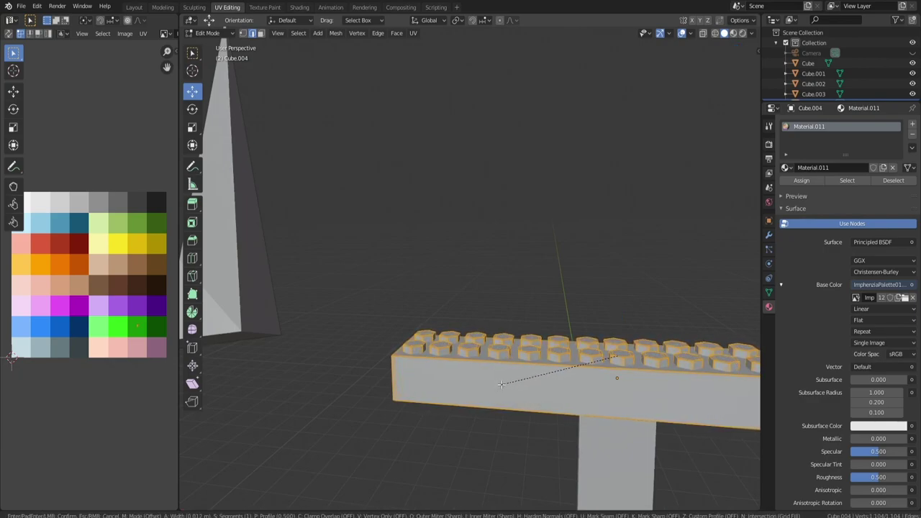
left_click(501, 383)
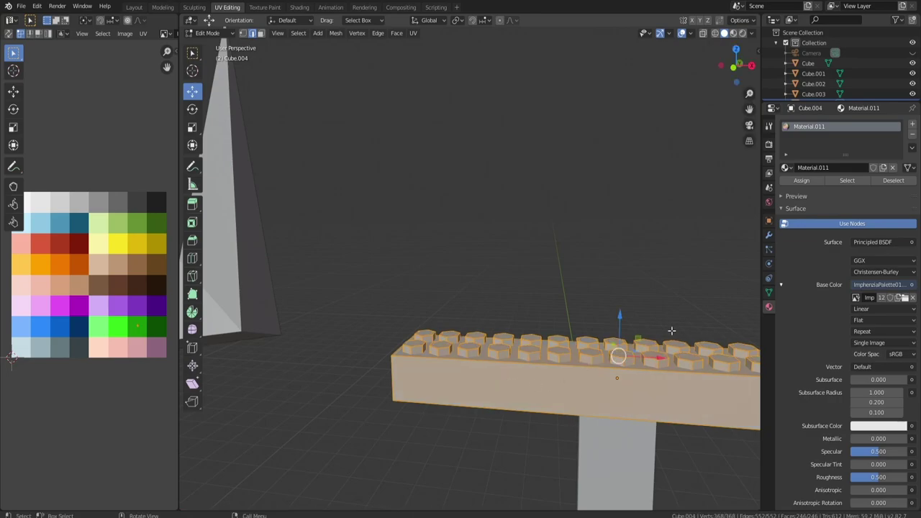
- Try a Bevel modifier with a 0.1 m offset on the studded bar, and remove it after inspecting the result
left_click(768, 235)
left_click(829, 124)
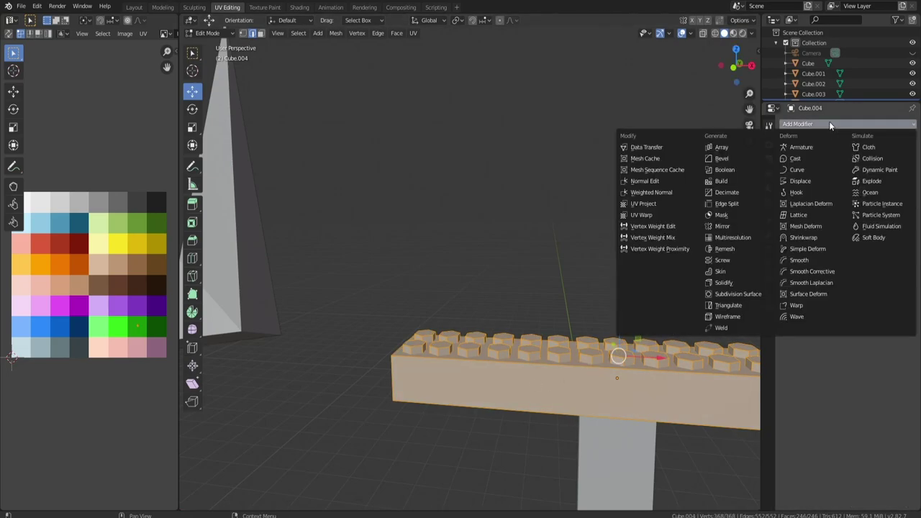
left_click(721, 158)
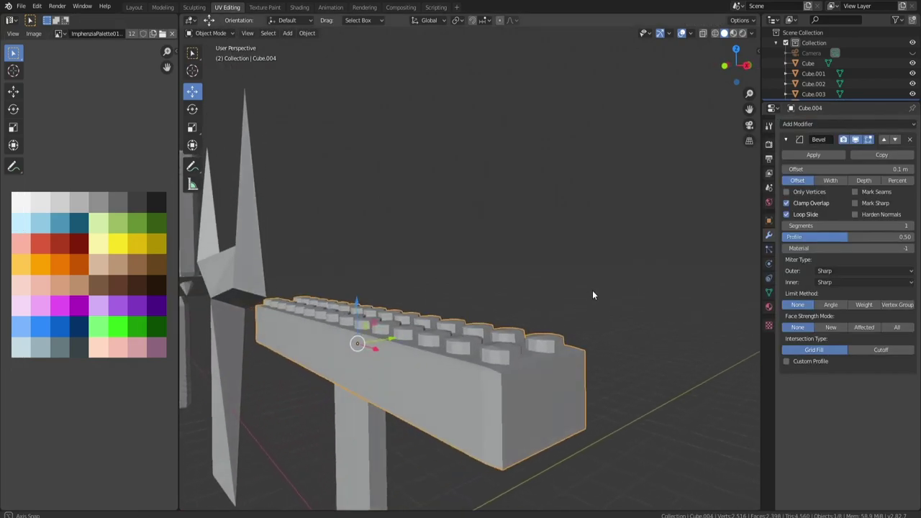
middle_click_drag(592, 290, 610, 296)
left_click(910, 139)
left_click(555, 352)
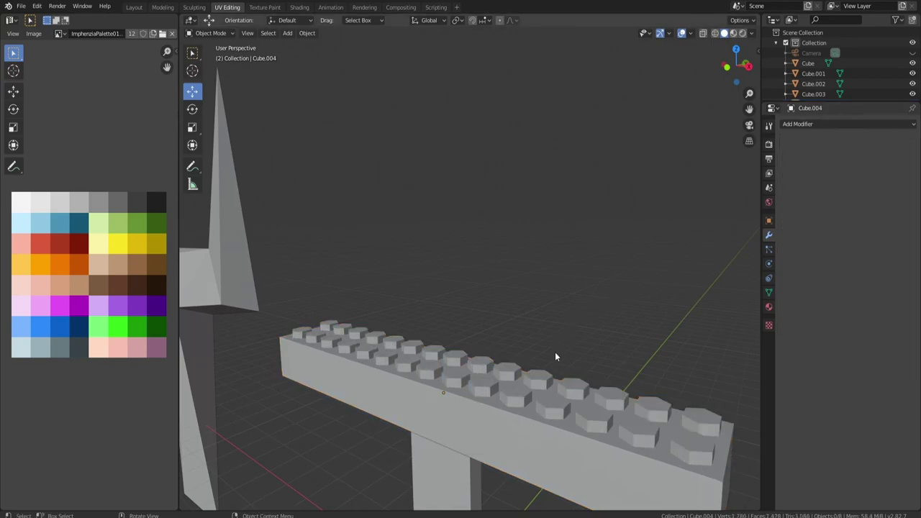
left_click(534, 441)
key("Tab")
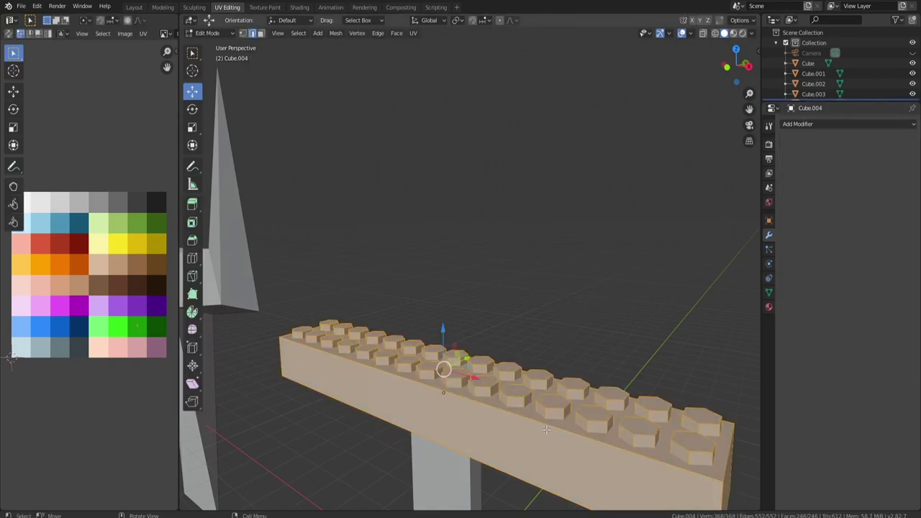
left_click(547, 428)
middle_click_drag(494, 390, 479, 372)
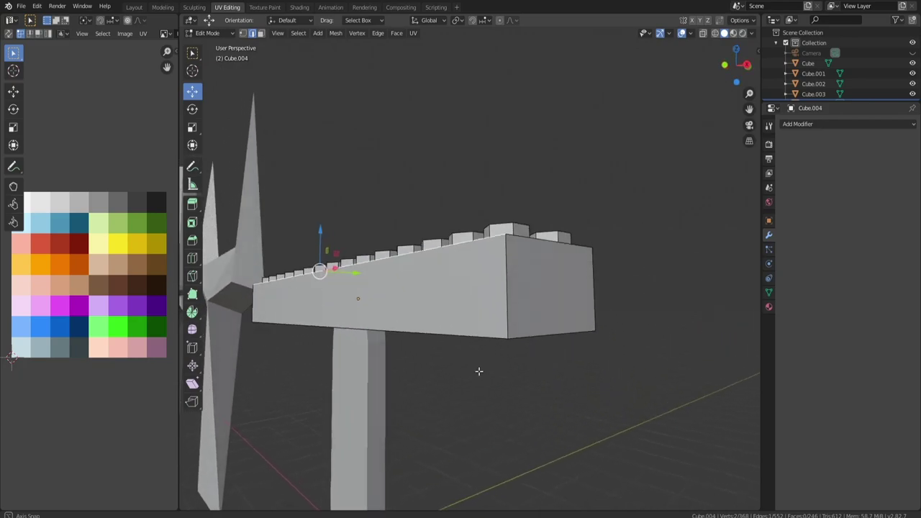
left_click(490, 327, "shift")
left_click(505, 295, "shift")
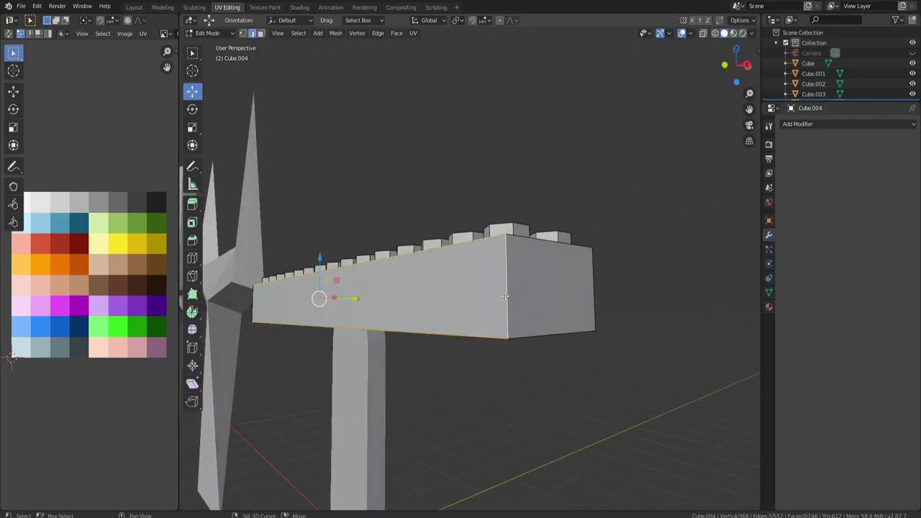
left_click(530, 335, "shift")
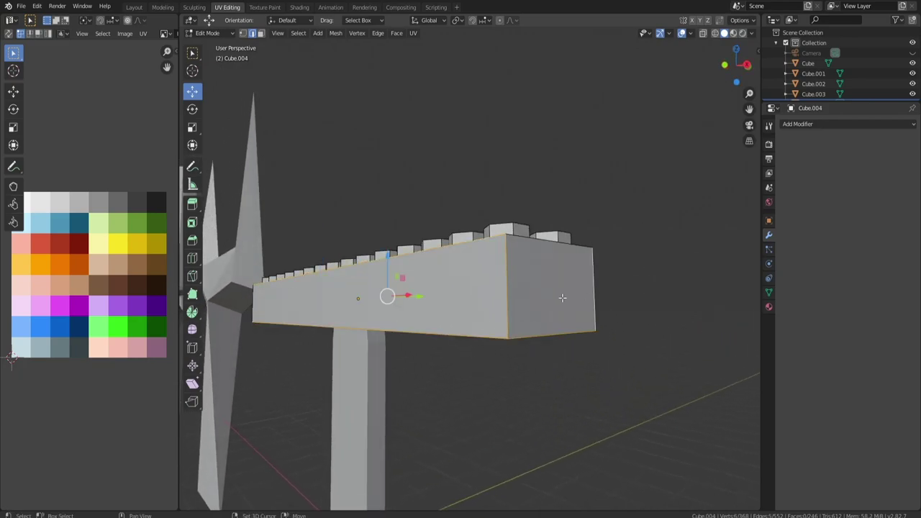
key("l")
left_click(510, 287)
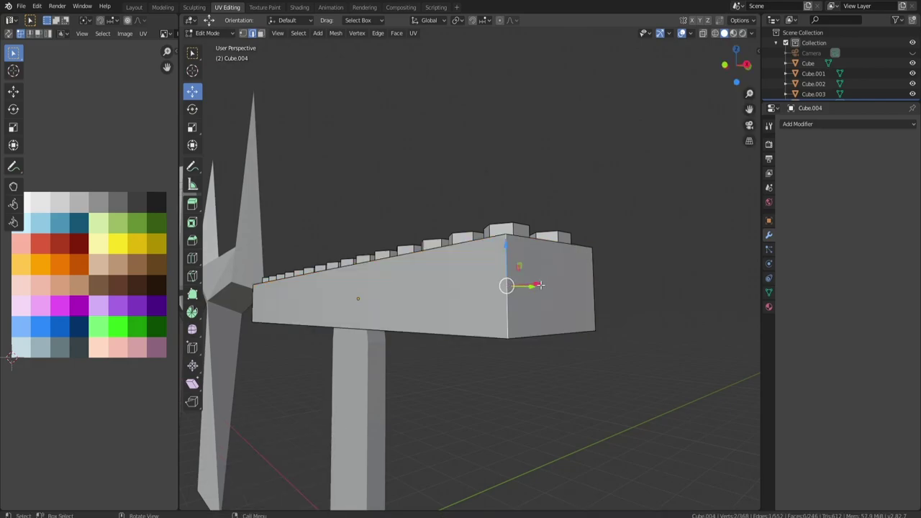
left_click(594, 273, "shift")
middle_click_drag(494, 290, 541, 309)
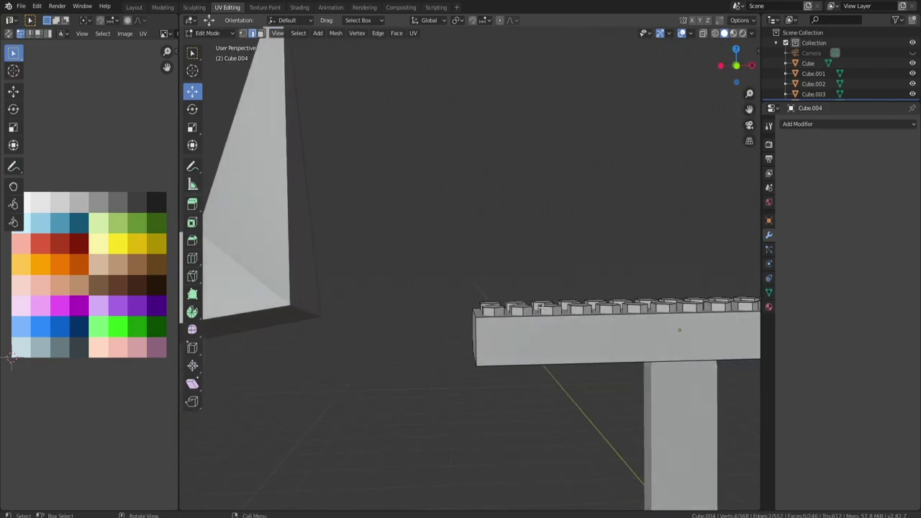
left_click(475, 333, "shift")
middle_click_drag(476, 334, 653, 270)
key("Tab")
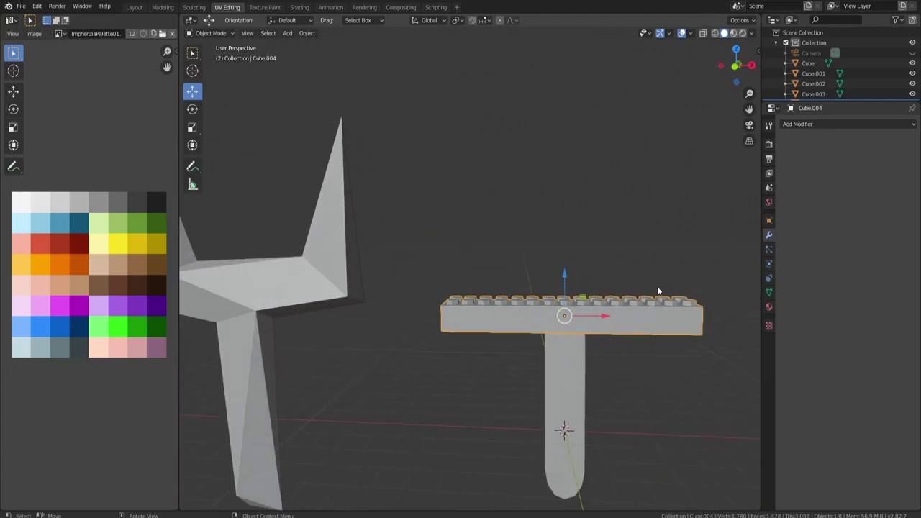
- Duplicate the studded bar, raise the copy about 2.81 m along Z above the original and show the scene in wireframe
scroll(642, 286, "up", 2)
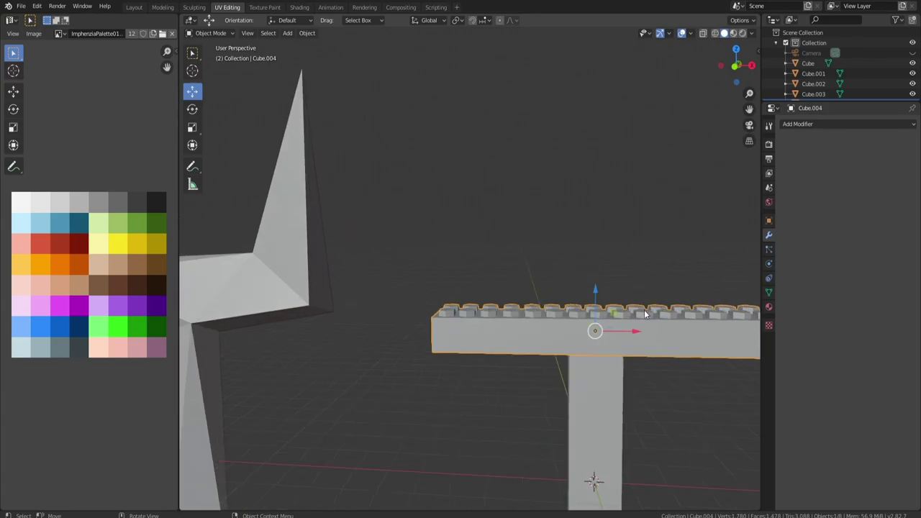
middle_click_drag(639, 294, 573, 289, "shift")
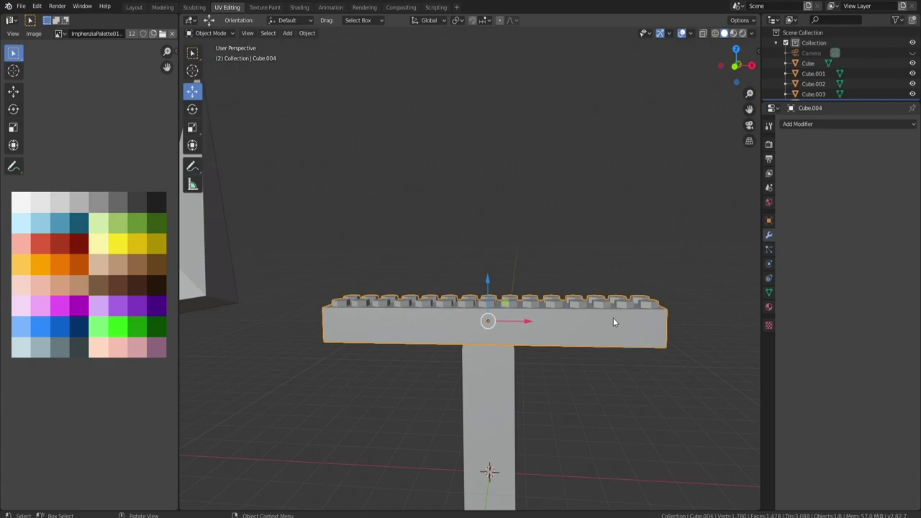
scroll(613, 318, "down", 2)
scroll(555, 318, "up", 2)
key("shift+d")
key("Escape")
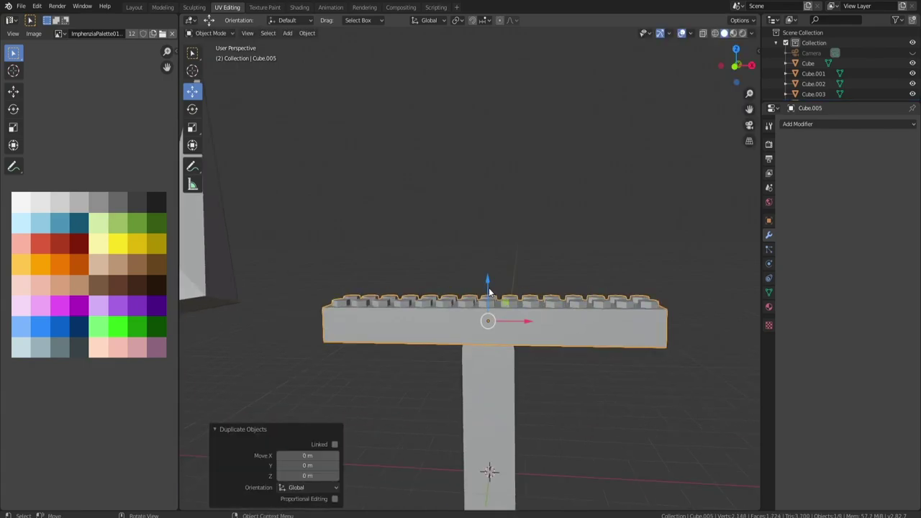
left_click_drag(488, 288, 488, 181)
key("z")
left_click(446, 212)
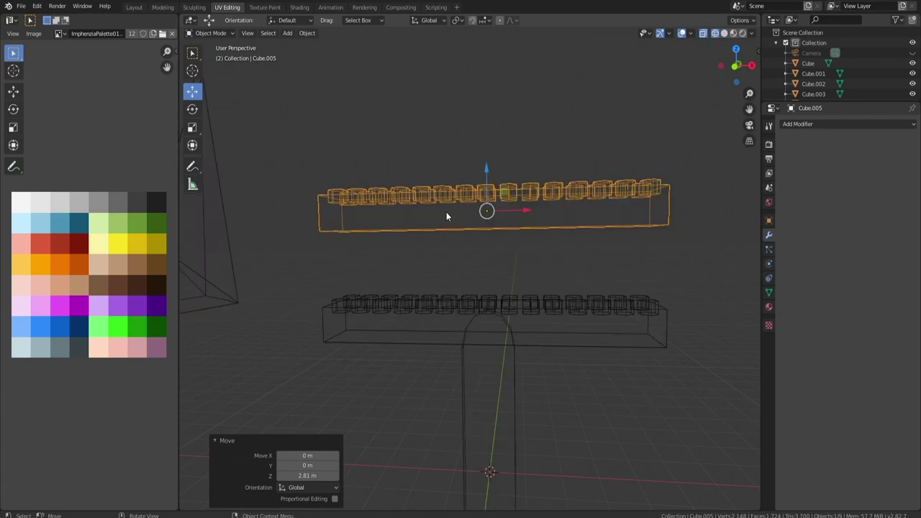
middle_click_drag(489, 168, 512, 173)
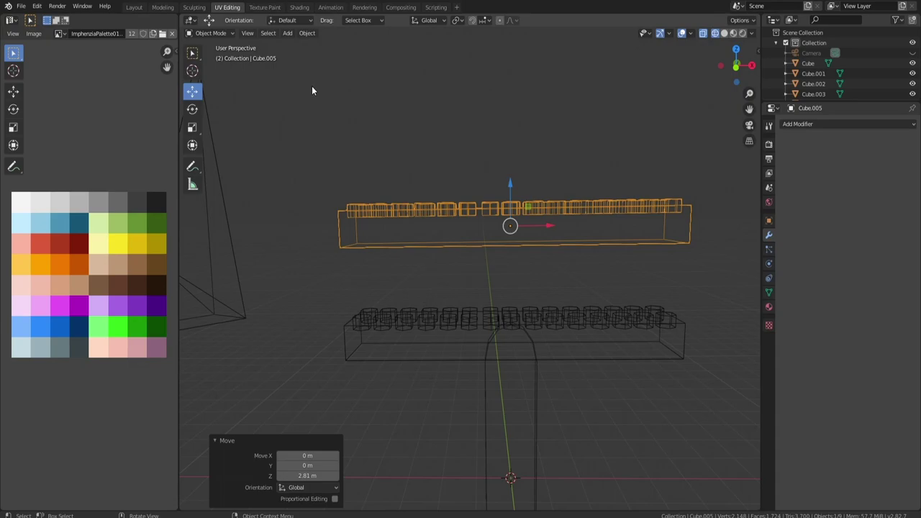
- Delete the stud faces on the bar's copy from the fourth column onward, keeping the bar's own box faces
key("Tab")
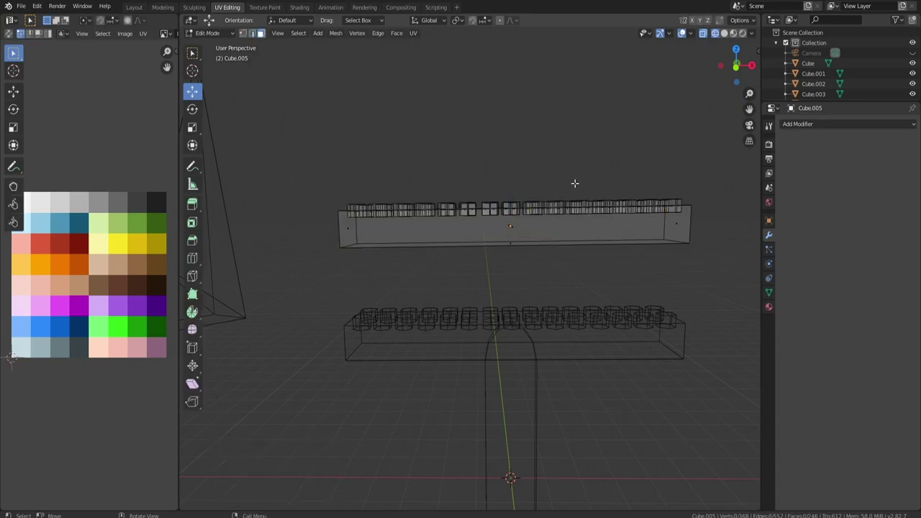
left_click_drag(410, 191, 713, 215)
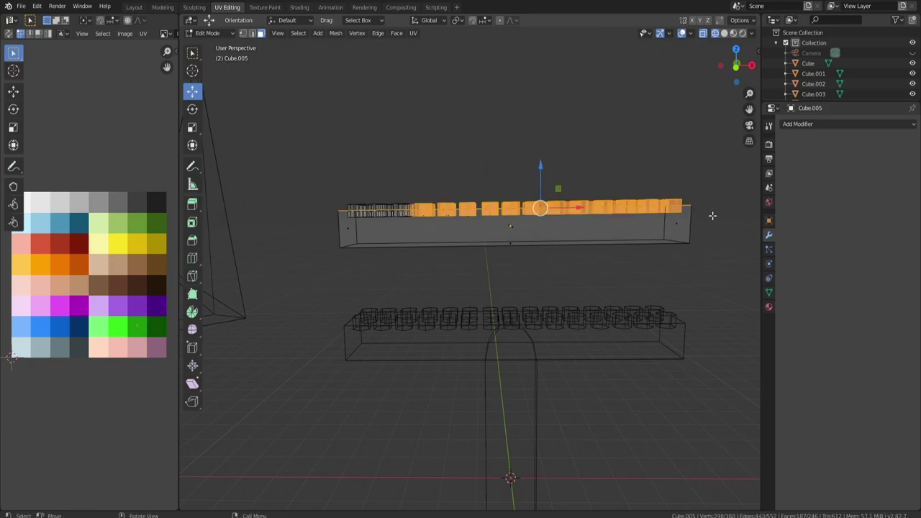
middle_click_drag(695, 216, 699, 246)
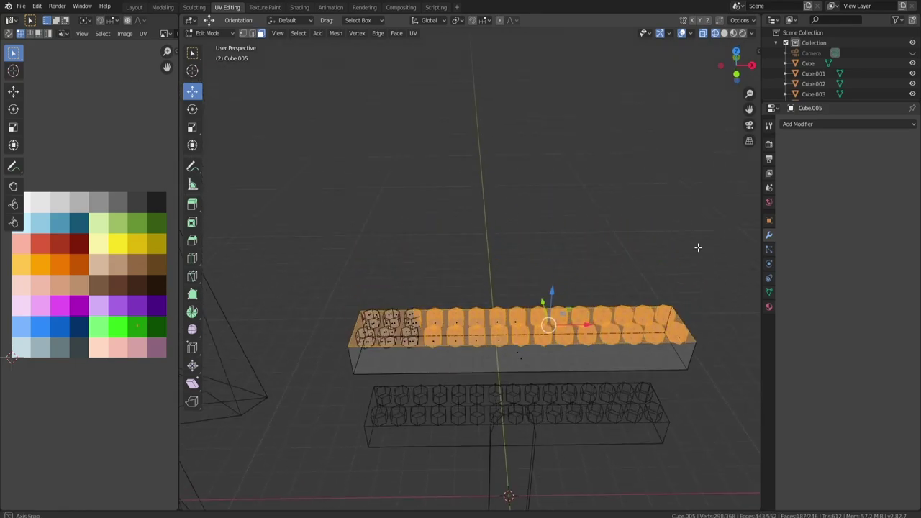
left_click(518, 325, "shift")
left_click(519, 323, "shift")
middle_click_drag(517, 326, 677, 371)
left_click(510, 401, "shift")
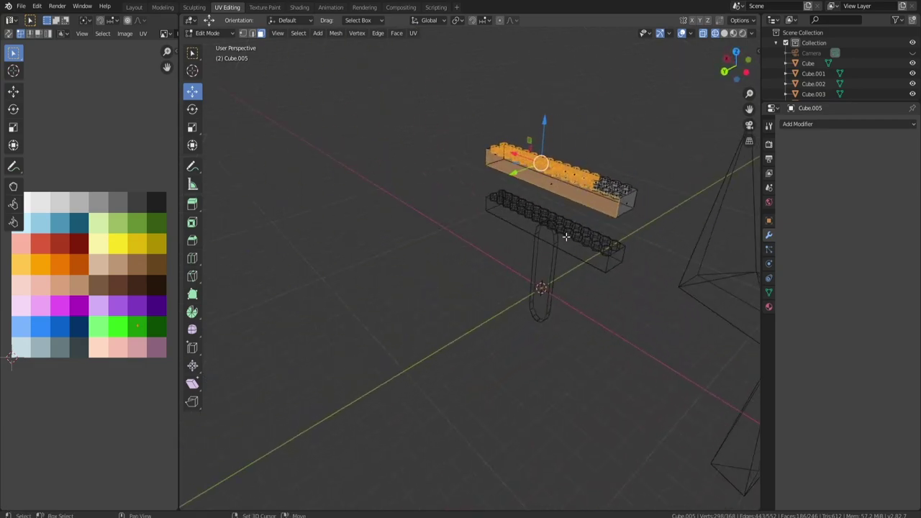
left_click(542, 180, "shift")
middle_click_drag(542, 180, 418, 179)
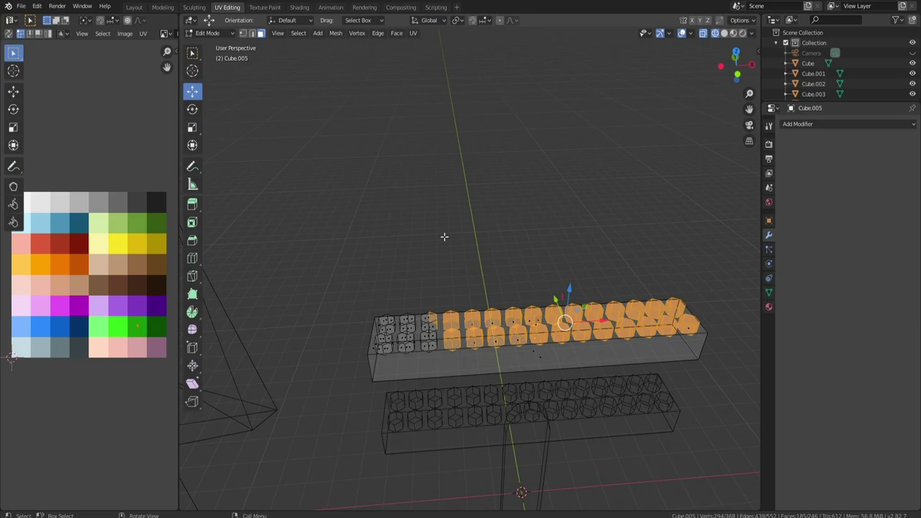
key("x")
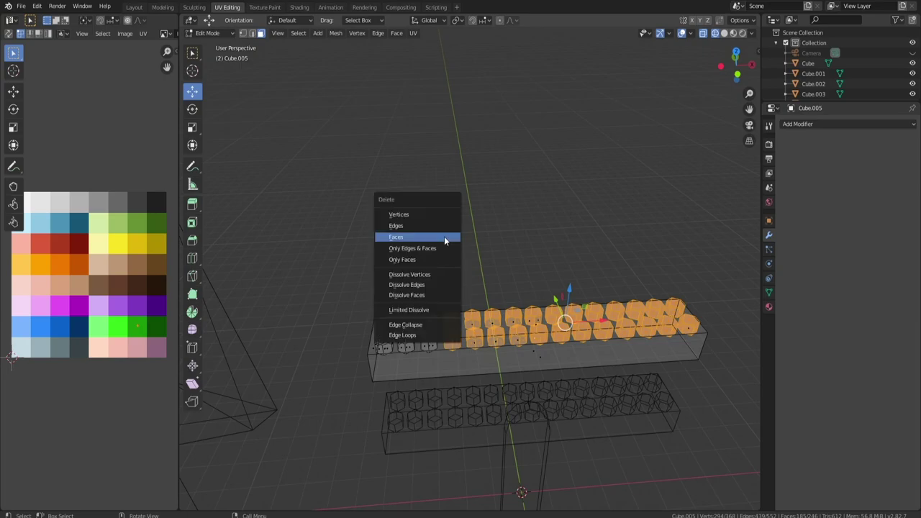
left_click(444, 238)
- Remove the leftover hexagonal stud base faces and stray side face from the bar's copy
left_click(451, 324)
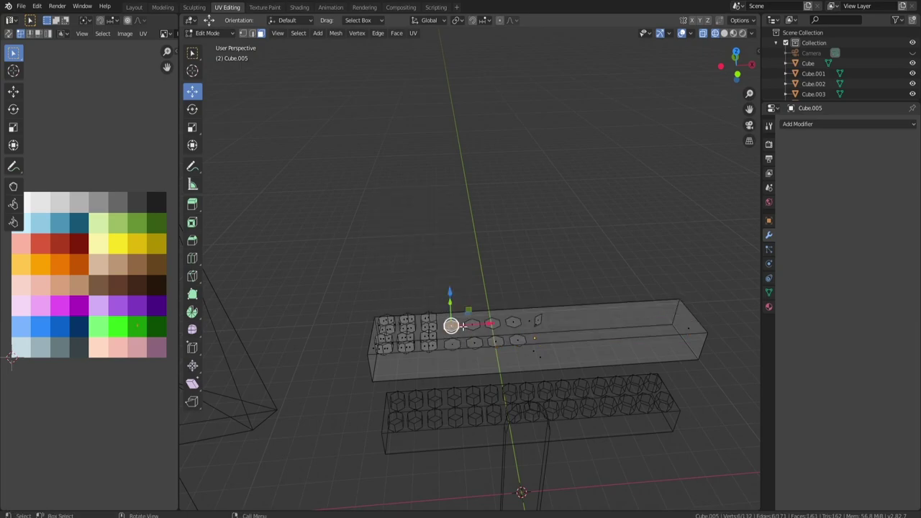
left_click(539, 320, "shift")
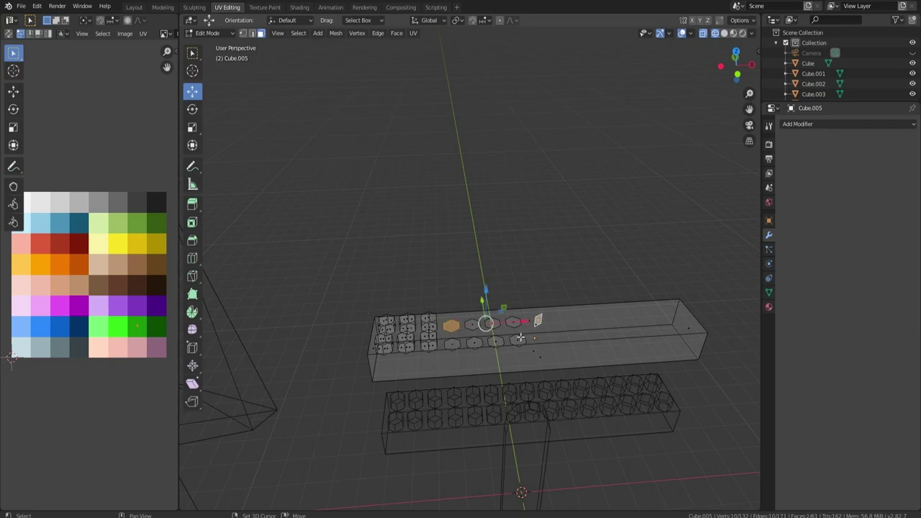
left_click(517, 340, "shift")
left_click(496, 341, "shift")
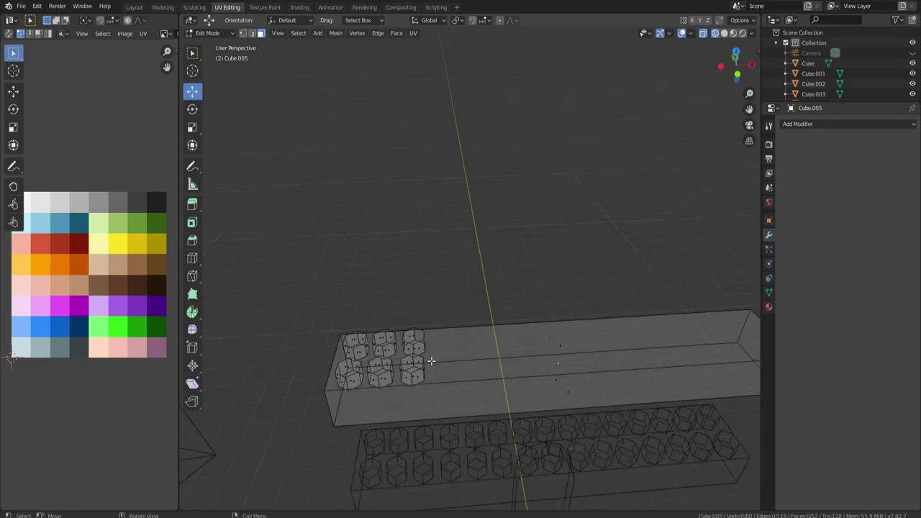
- Delete the third column of studs so the bar's copy keeps only a 2x2 group at one end
middle_click_drag(431, 361, 432, 338)
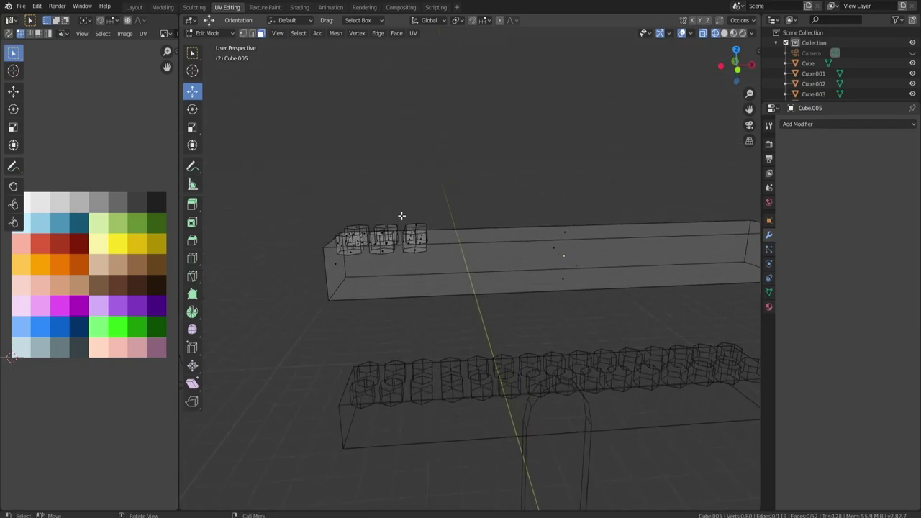
left_click_drag(402, 215, 433, 256)
key("x")
key("f")
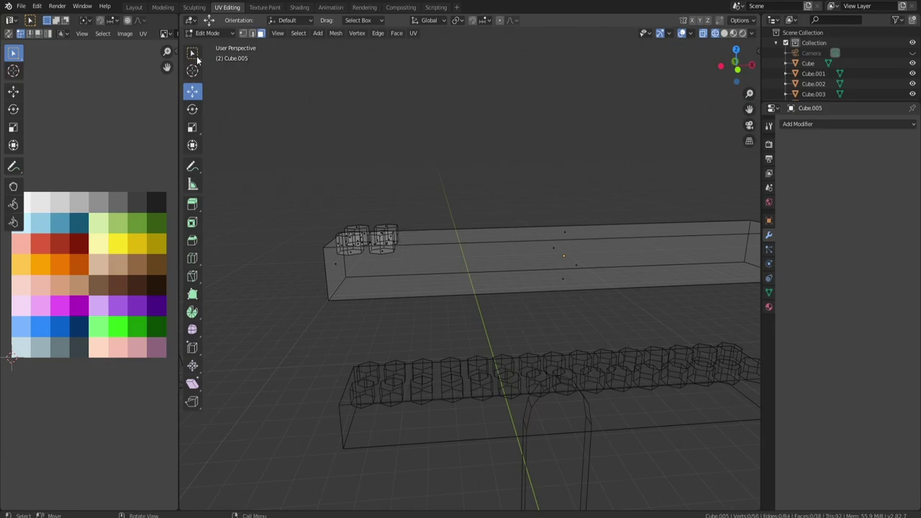
- Shorten the copy into a small brick by moving its far end face about -7.11 m along X, then fine-tuning it beside the four studs
middle_click_drag(477, 215, 494, 235)
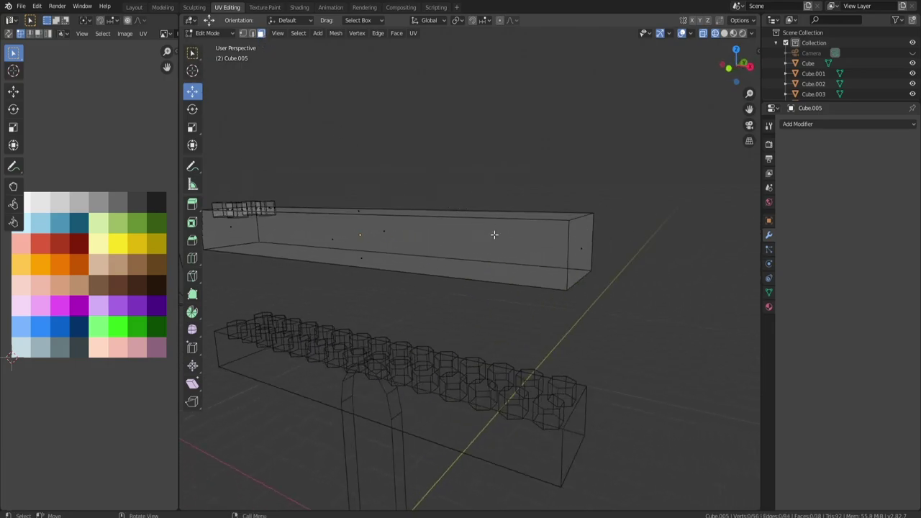
left_click(578, 245)
middle_click_drag(578, 245, 590, 261)
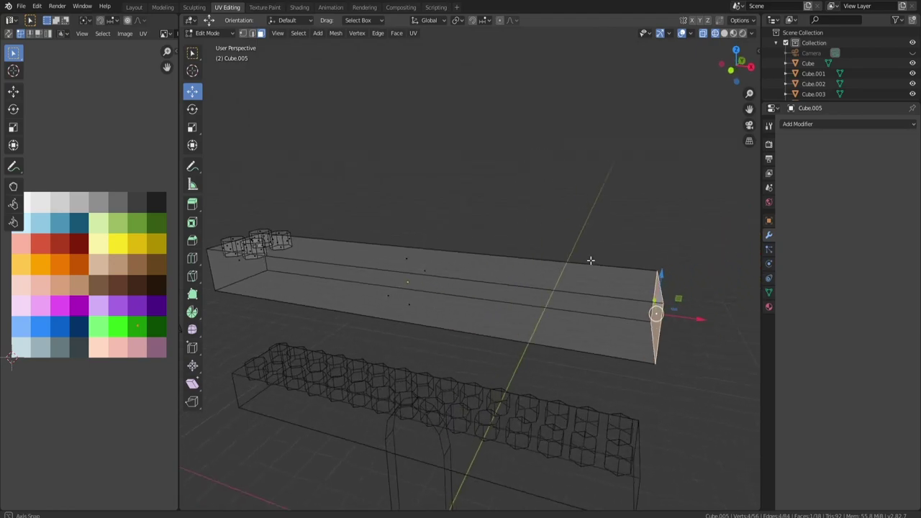
left_click_drag(688, 318, 361, 280)
middle_click_drag(361, 280, 365, 293)
key("g")
key("x")
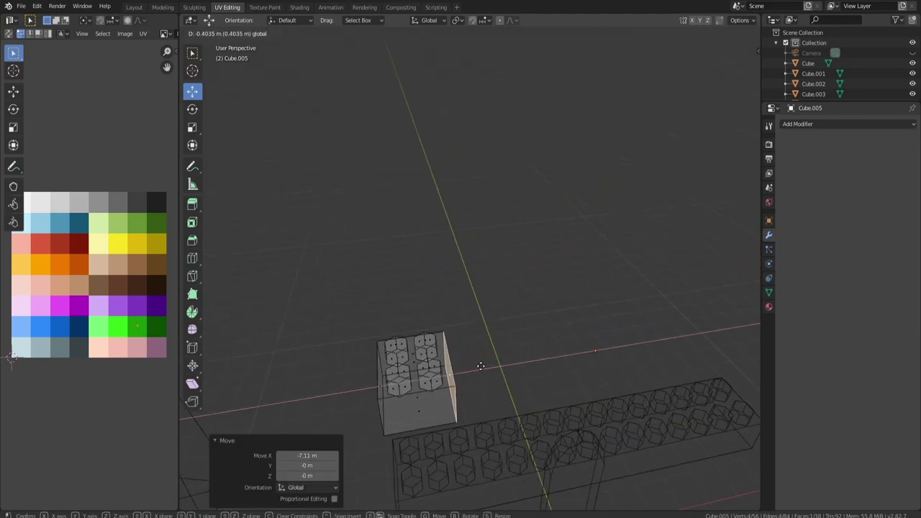
left_click(480, 366)
mouse_move(472, 363)
middle_mouse_down()
mouse_move(475, 343)
mouse_move(467, 355)
middle_mouse_up()
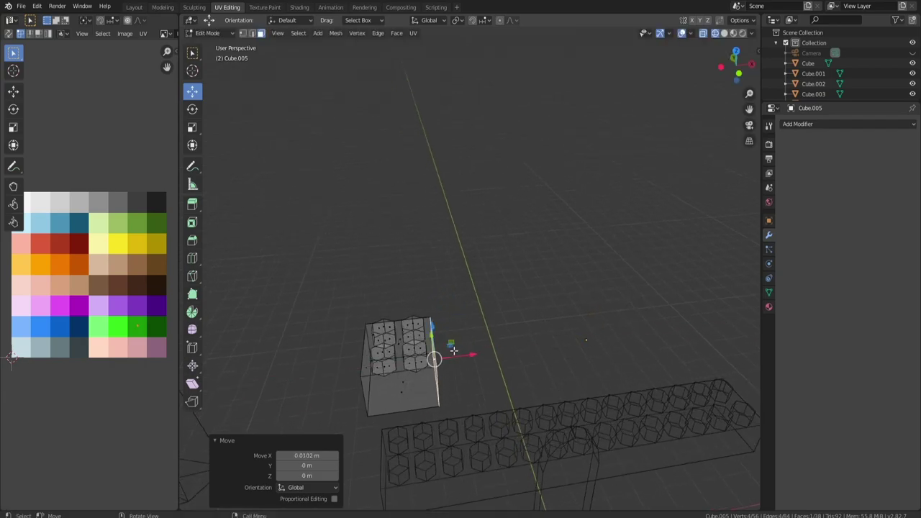
- Show the viewport in Material Preview shading
key("Tab")
key("Tab")
key("z")
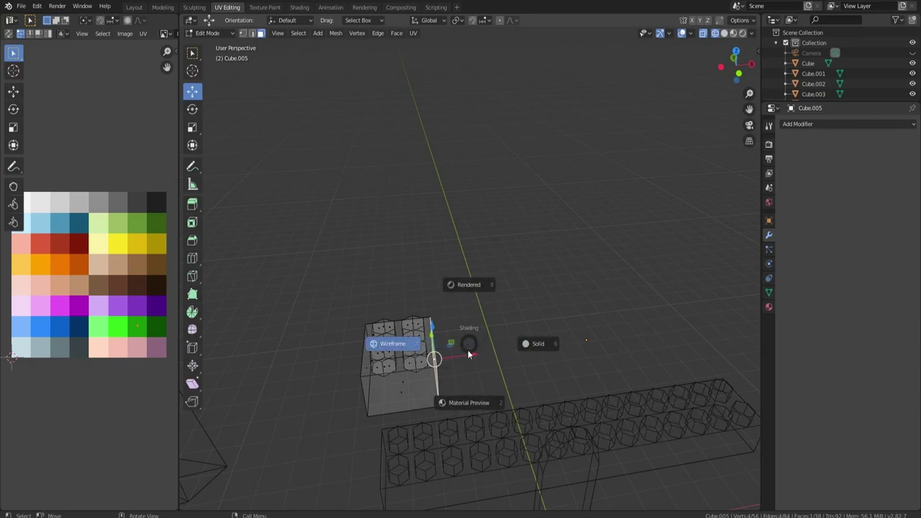
left_click(475, 397)
mouse_move(474, 396)
middle_mouse_down()
mouse_move(479, 352)
mouse_move(469, 320)
middle_mouse_up()
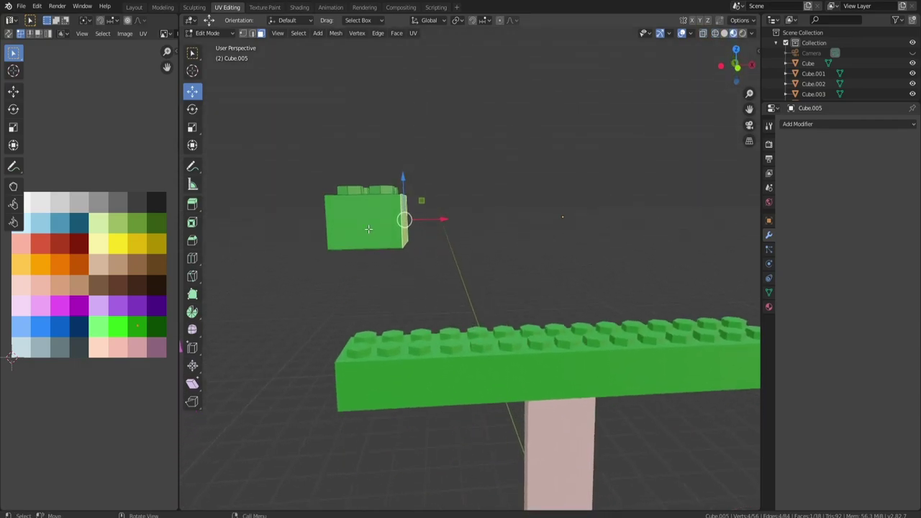
- Select the small brick's box and all four studs and lower them 1.94 m along Z onto the green bar's end
key("l")
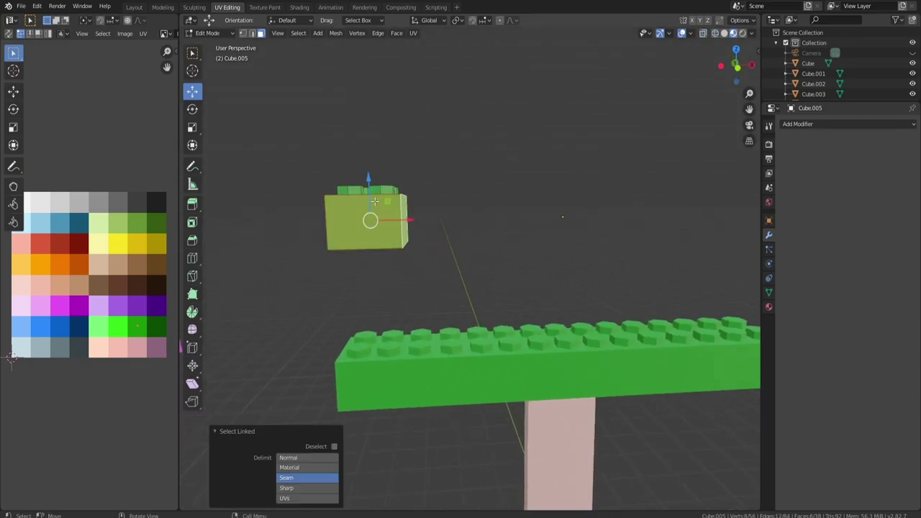
key("l")
key("l")
key("l")
middle_click_drag(364, 189, 373, 213)
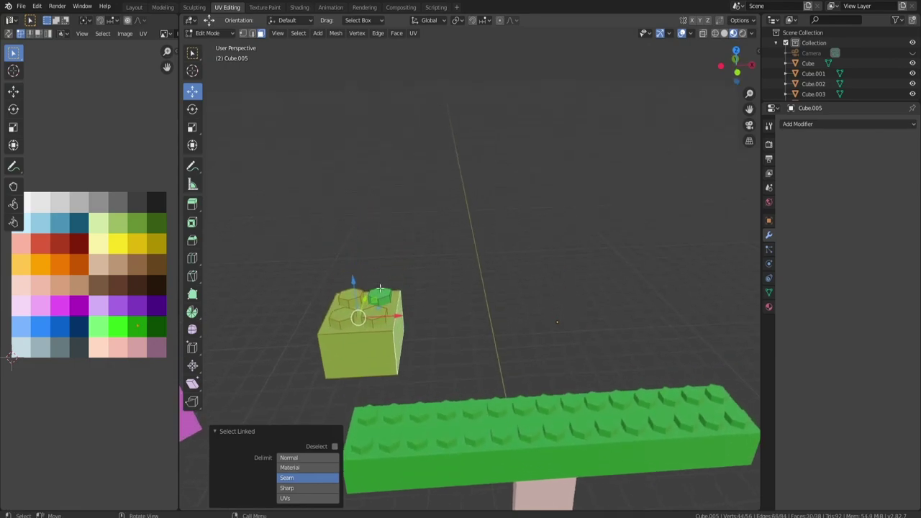
key("l")
middle_click_drag(379, 288, 406, 243)
key("g")
key("z")
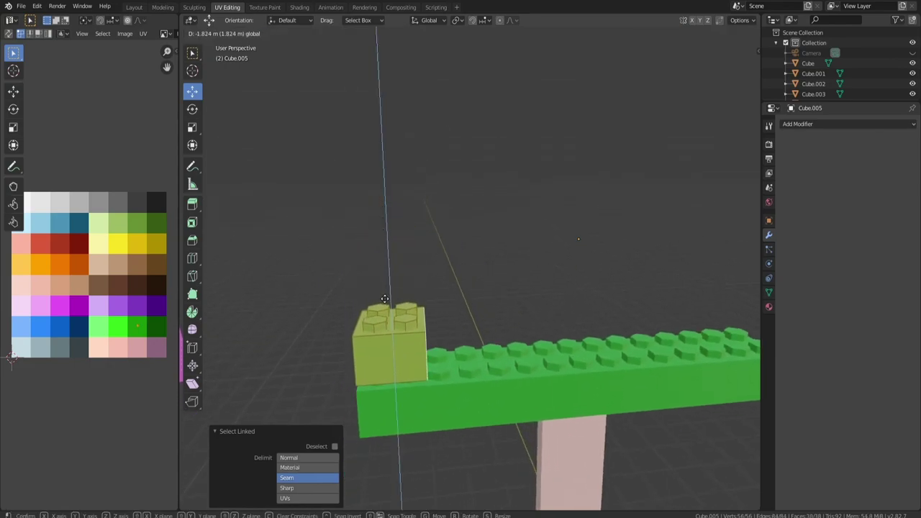
left_click(448, 331)
- Recolor the small brick by moving its UVs to the medium blue palette swatch, and return to Object Mode
mouse_move(447, 331)
middle_mouse_down()
mouse_move(448, 306)
mouse_move(444, 315)
middle_mouse_up()
key("g")
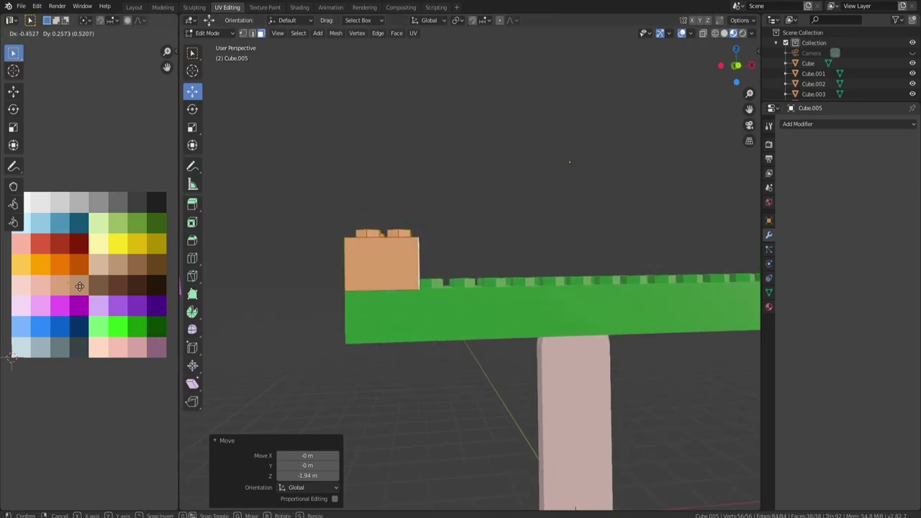
left_click(77, 230)
middle_click_drag(323, 220, 397, 257)
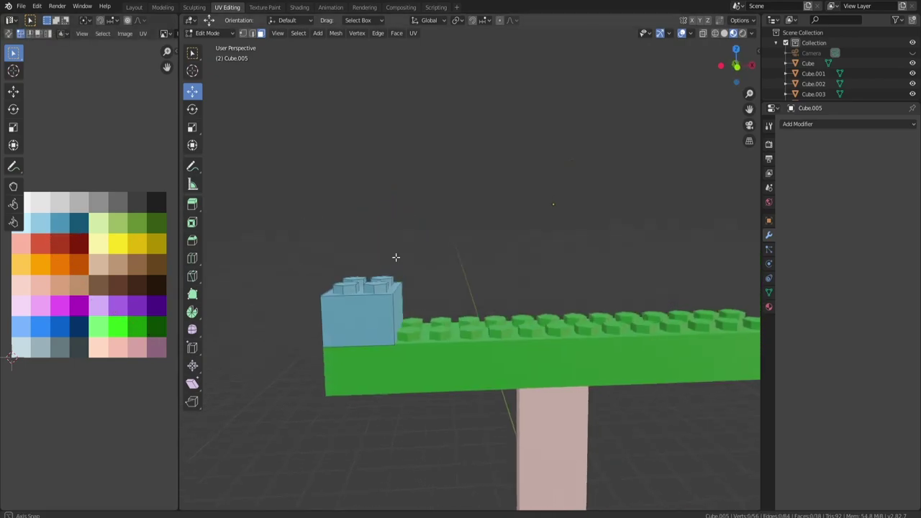
key("a")
key("Tab")
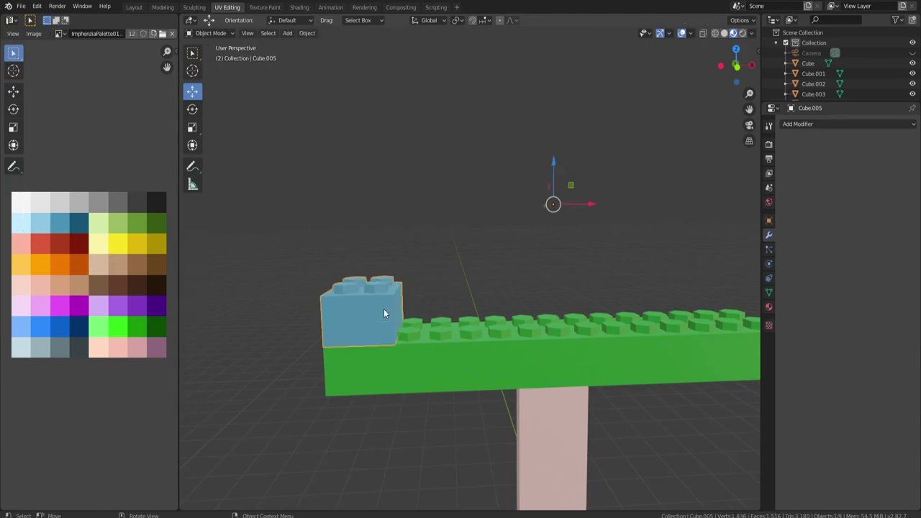
- Duplicate the small blue brick, raise the copy onto its studs, offset it -0.676 m along X and fine-tune its height by -0.0372 m
key("shift+d")
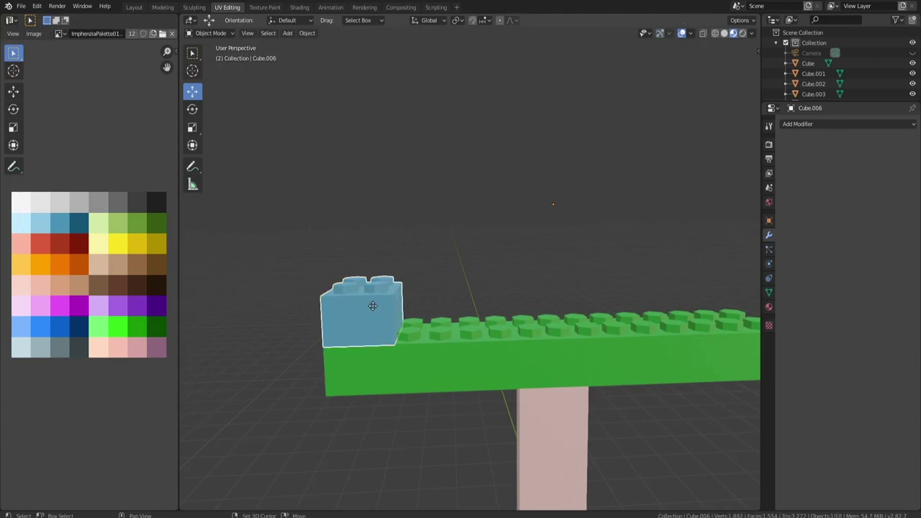
right_click(372, 310)
left_click_drag(553, 187, 548, 147)
middle_click_drag(508, 179, 492, 223)
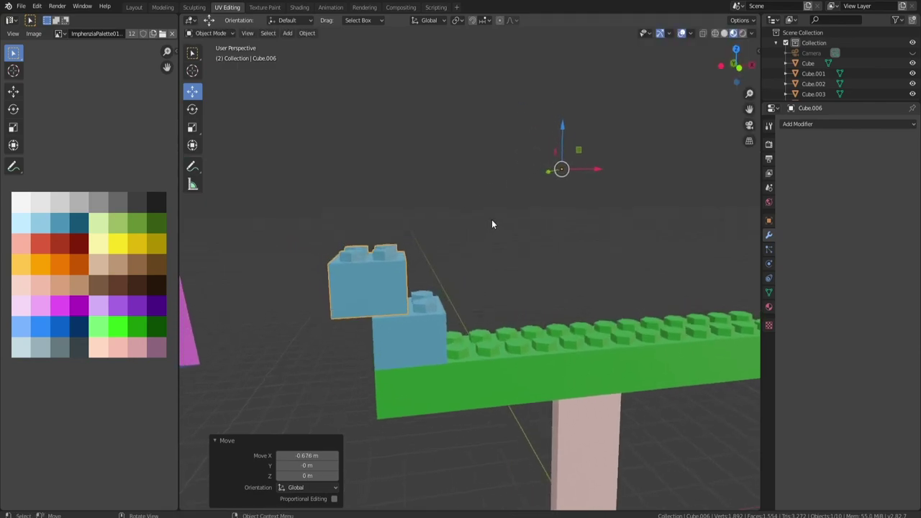
left_click_drag(562, 139, 562, 143)
middle_click_drag(396, 233, 444, 220)
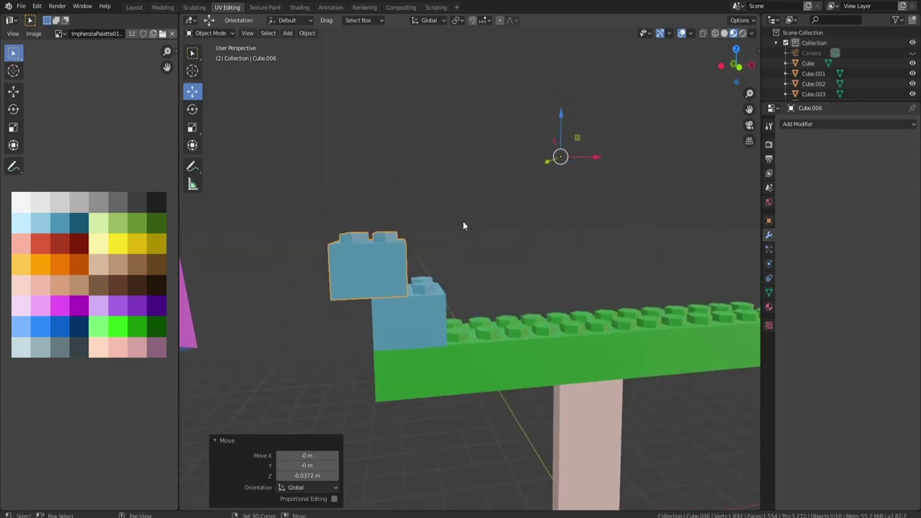
- Duplicate the offset blue brick straight up along Z, stacking the copy directly on top of it
key("shift+d")
key("z")
left_click(497, 171)
left_click(382, 269)
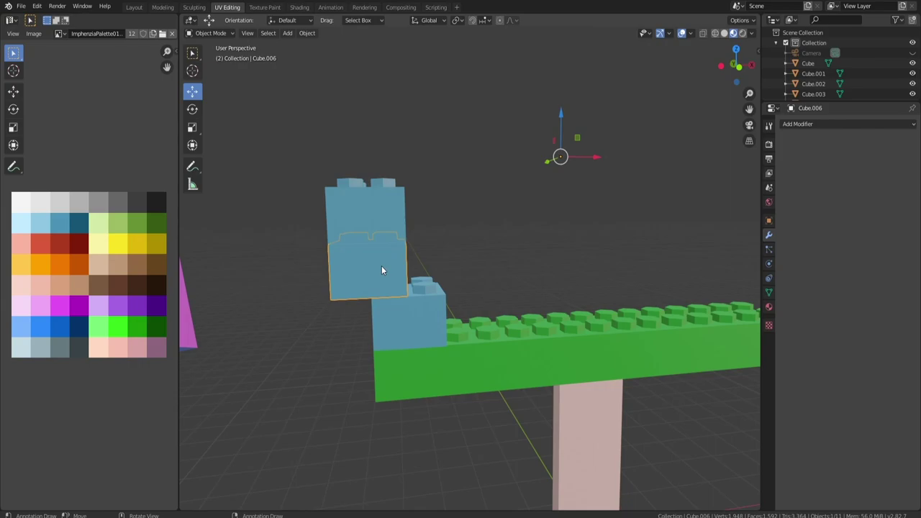
left_click(379, 227)
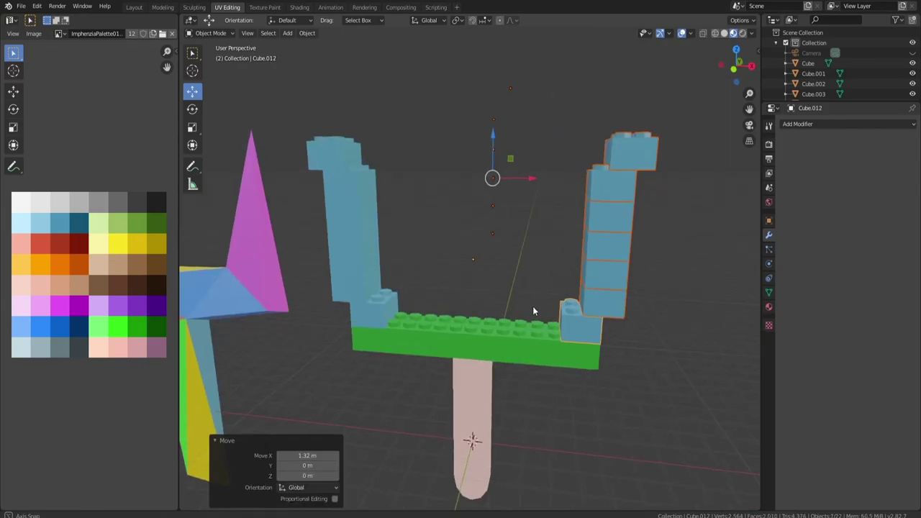
- Recolor the left arm's second stacked brick and the right arm's top and base bricks with the dark yellow palette swatch
middle_click_drag(533, 306, 542, 296)
left_click(531, 255)
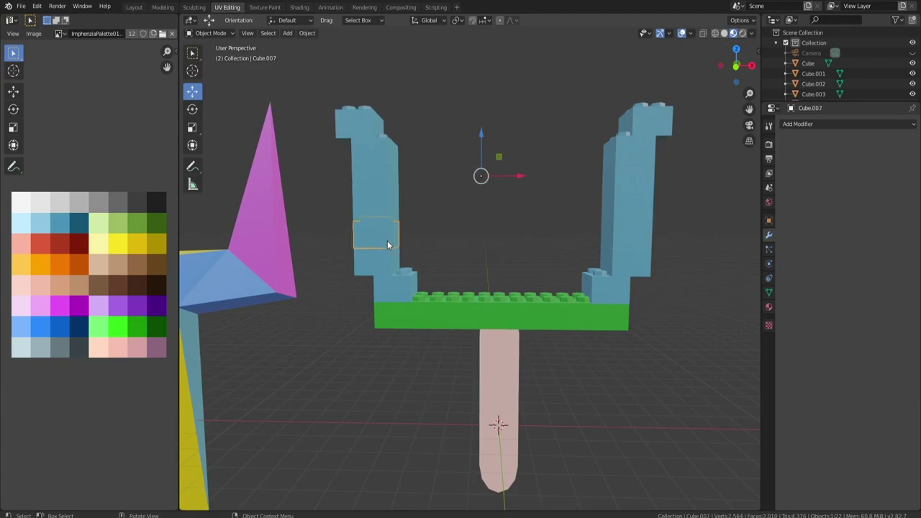
left_click(654, 117, "shift")
left_click(623, 278, "shift")
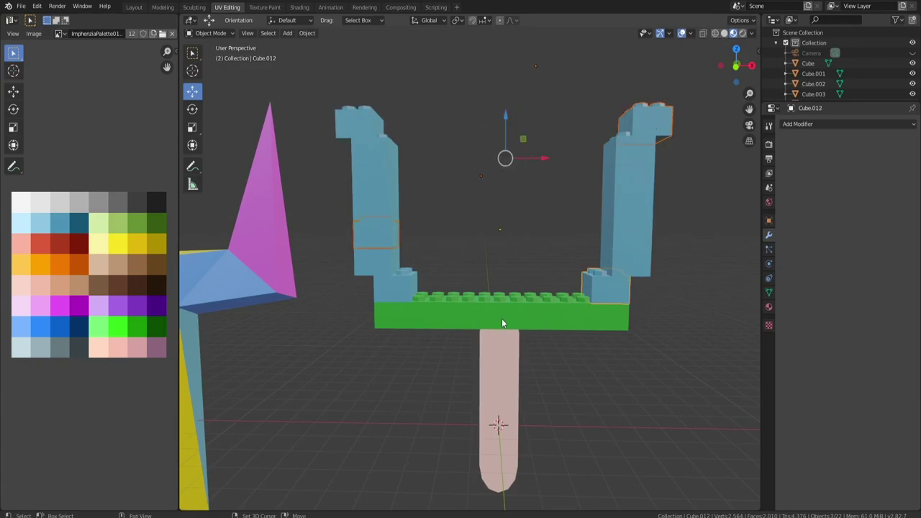
key("Tab")
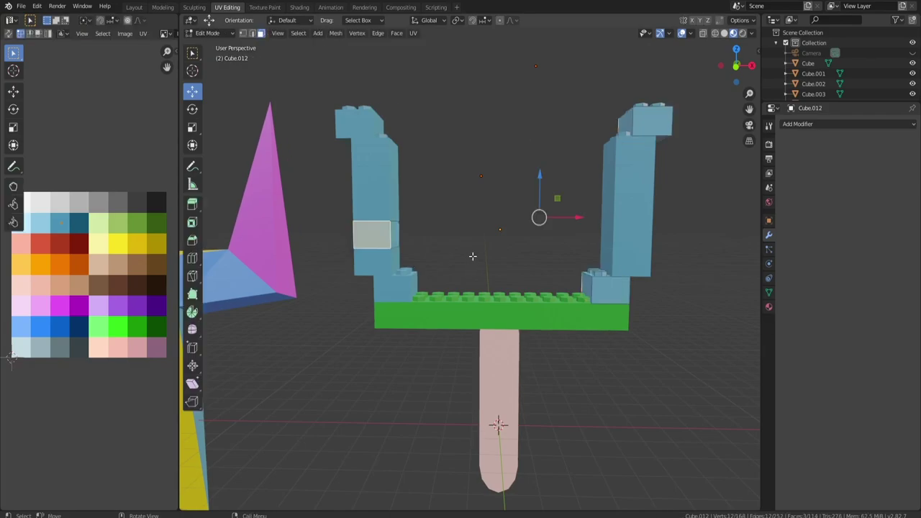
key("a")
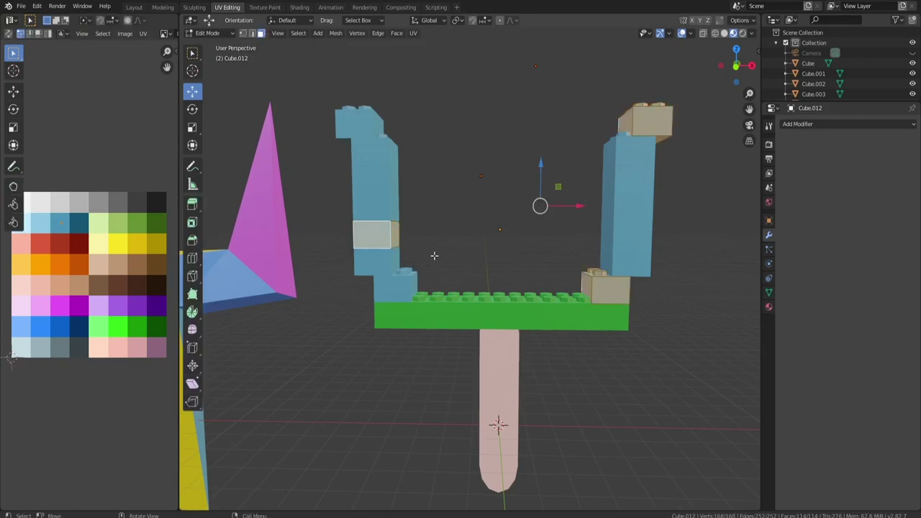
key("g")
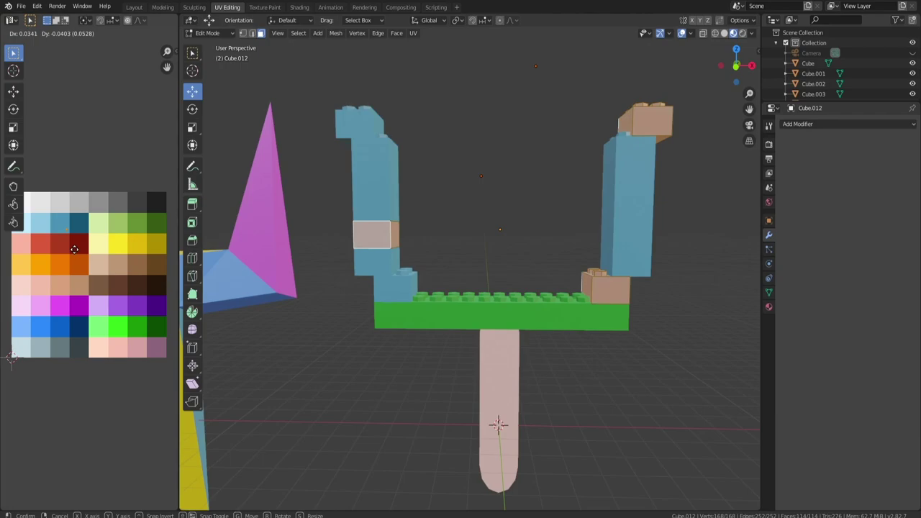
left_click(153, 259)
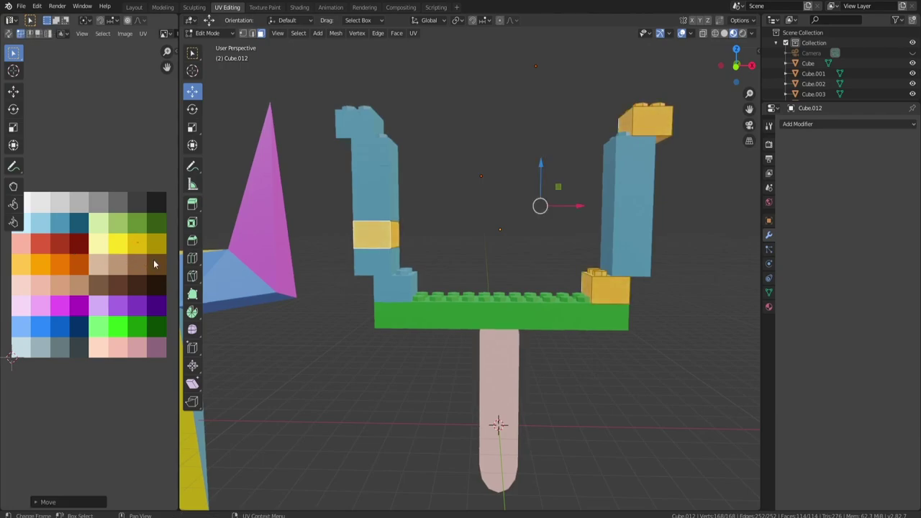
key("Tab")
left_click(400, 288)
left_click(381, 257, "shift")
left_click(370, 144, "shift")
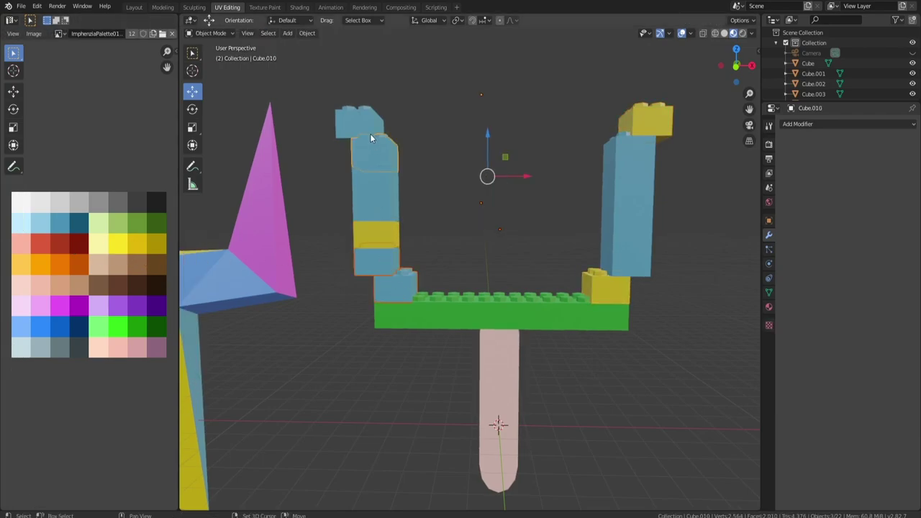
left_click(628, 152, "shift")
left_click(626, 205, "shift")
key("a")
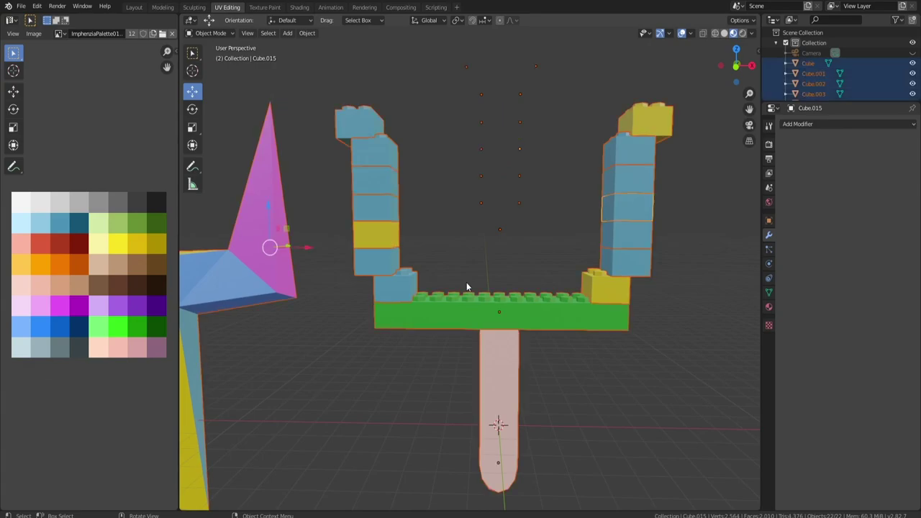
- Recolor the left arm's top two and lowest stacked bricks and the right arm's lowest and fourth stacked bricks with the orange swatch
left_click(390, 263)
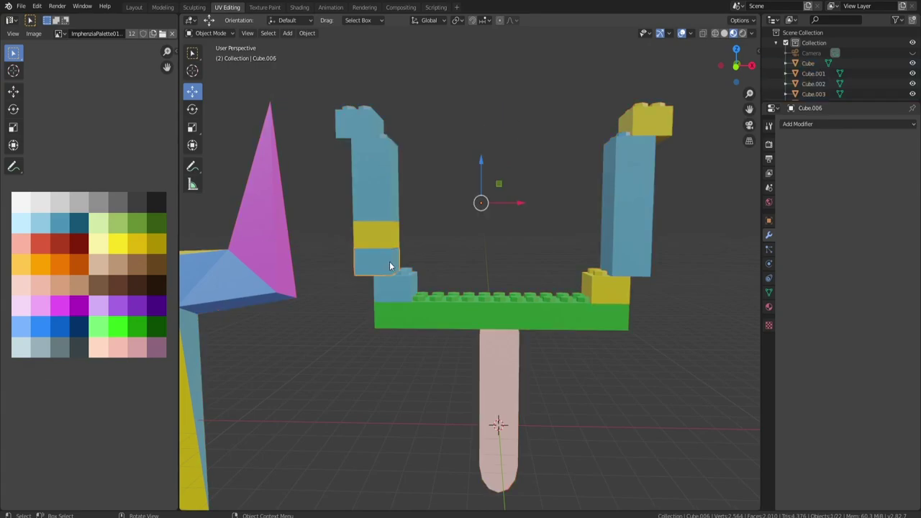
left_click(633, 270, "shift")
left_click(636, 191, "shift")
left_click(370, 123, "shift")
left_click(374, 154, "shift")
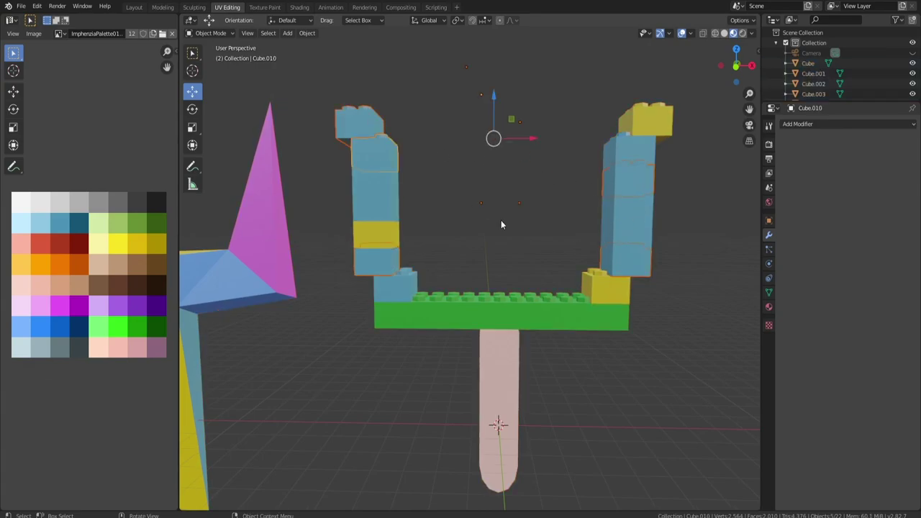
key("Tab")
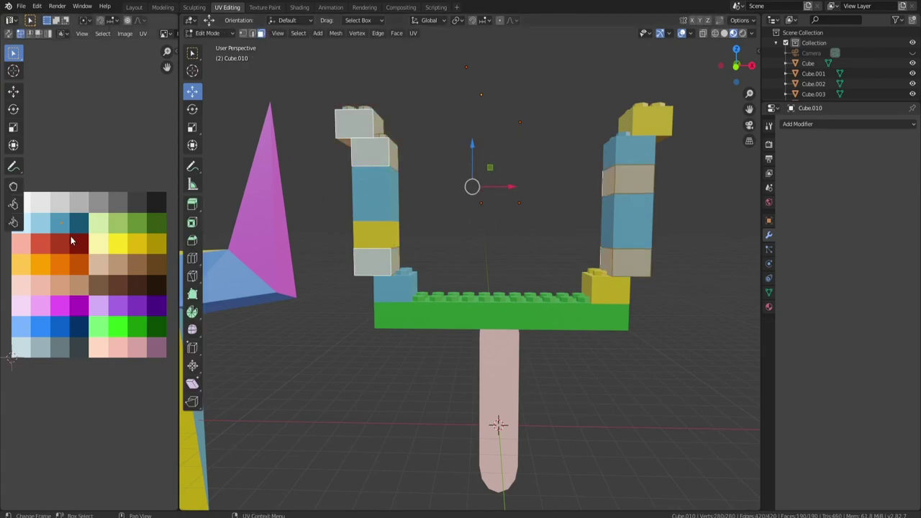
key("g")
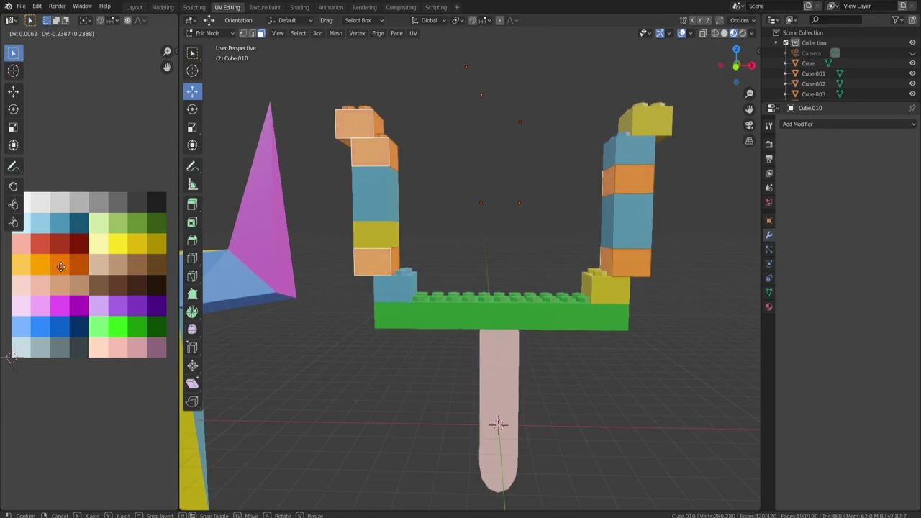
left_click(61, 268)
key("Tab")
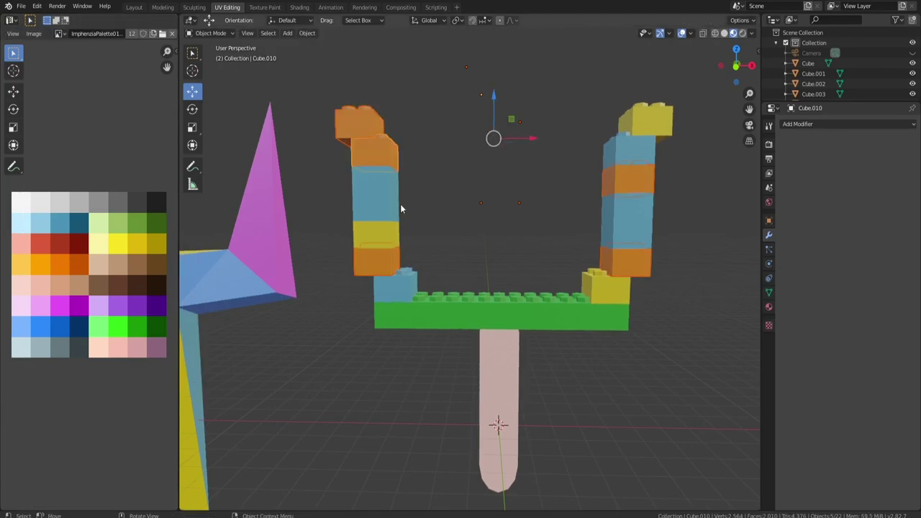
- Recolor the left arm's base and fourth stacked bricks and the right arm's second stacked brick with the magenta swatch
left_click(385, 191)
left_click(398, 277)
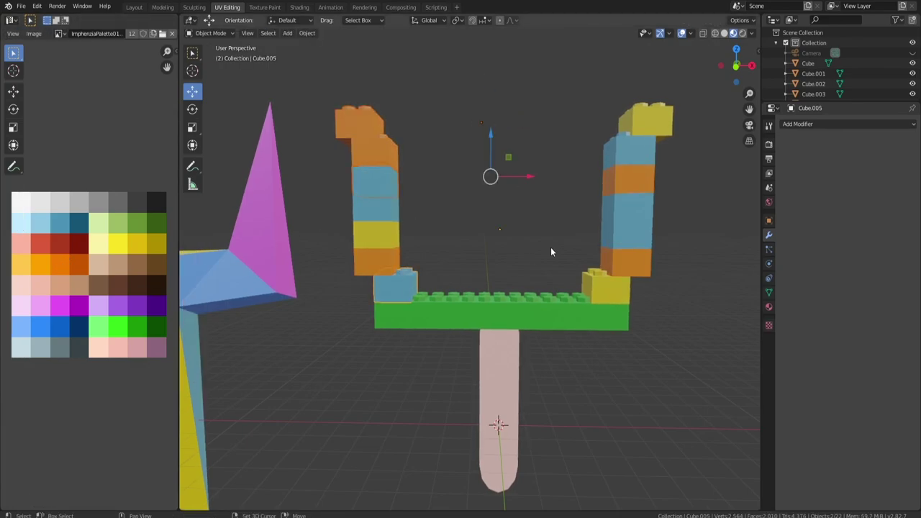
left_click(635, 214)
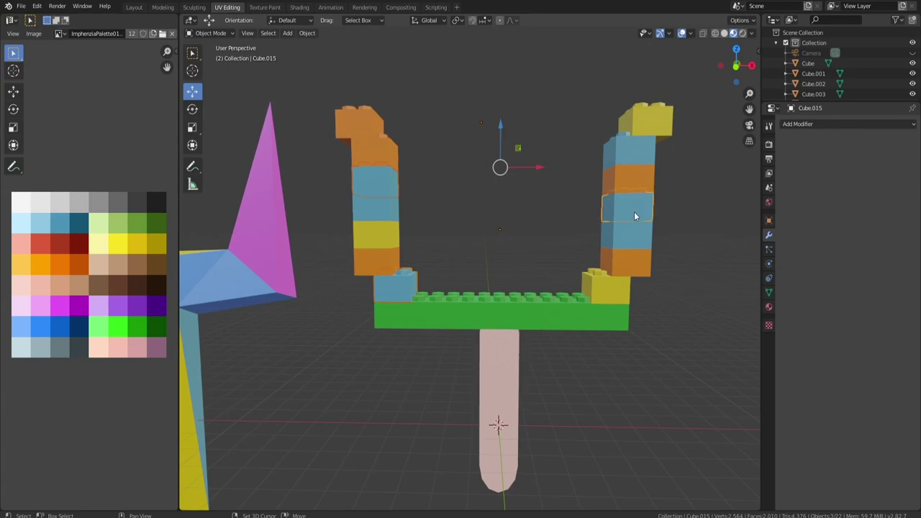
left_click(633, 234)
key("Tab")
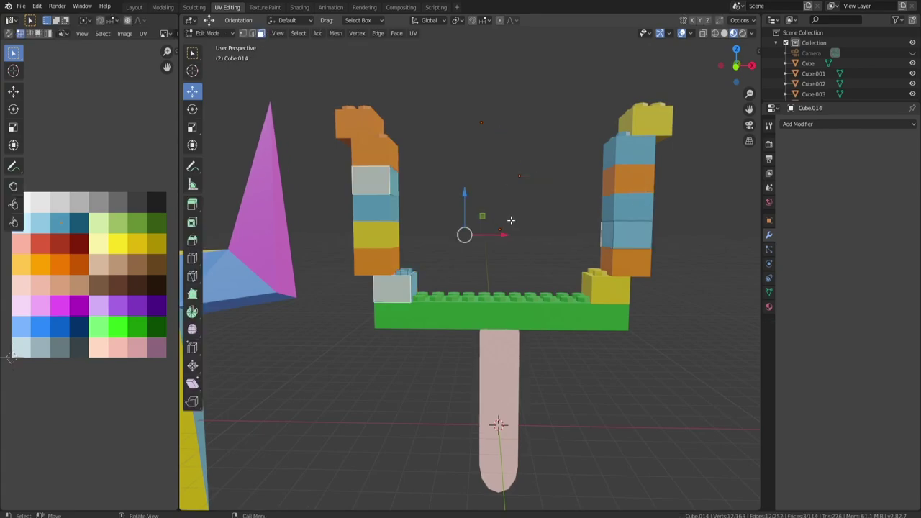
key("g")
left_click(79, 367)
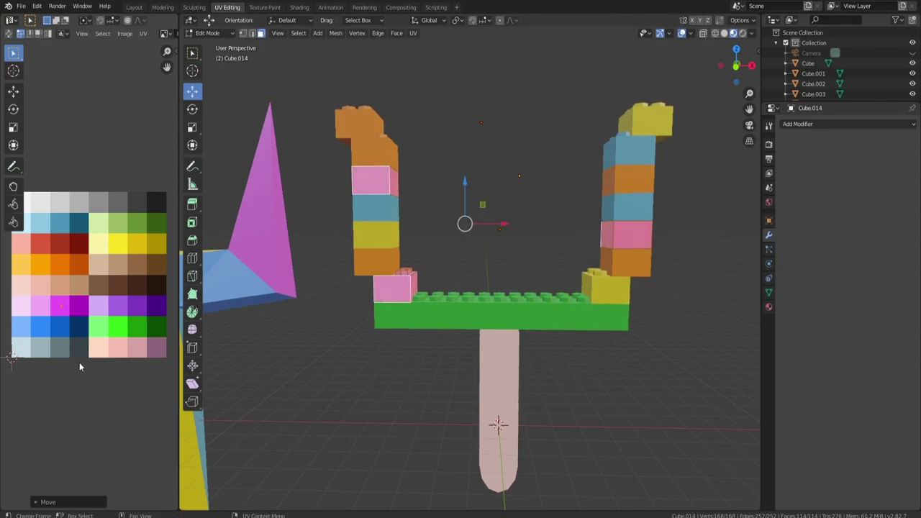
key("Tab")
left_click(523, 216)
- Shift the two top bricks outward along X: the yellow one by 0.145 m and the orange one by -0.132 m
middle_click_drag(548, 263, 625, 366)
left_click(590, 385)
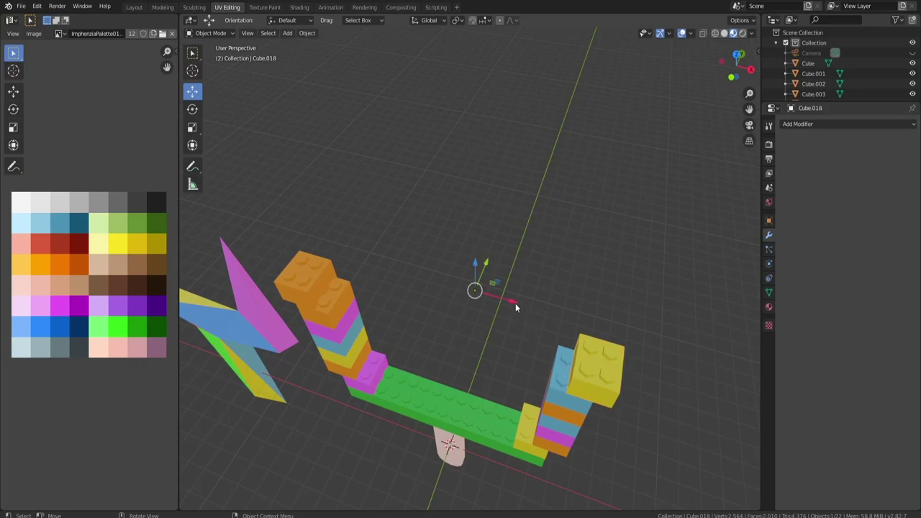
left_click_drag(515, 303, 521, 304)
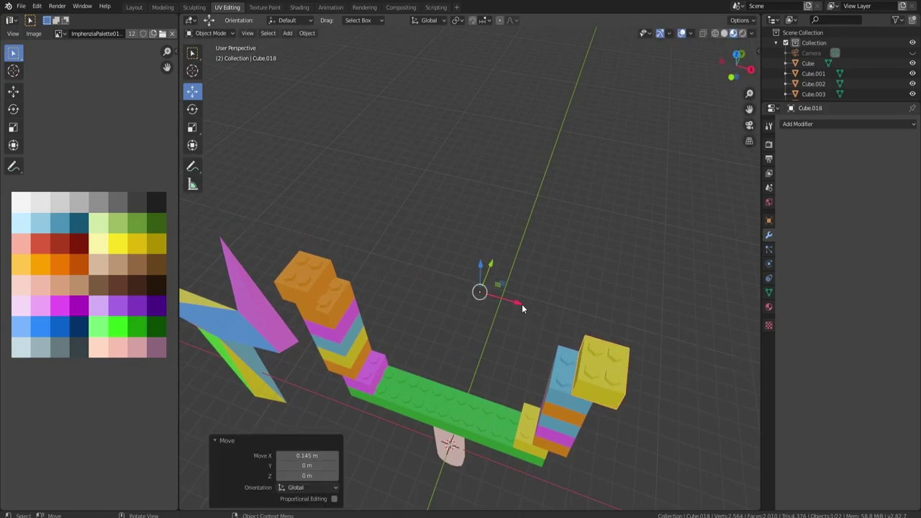
left_click(316, 287)
middle_click_drag(316, 287, 428, 271)
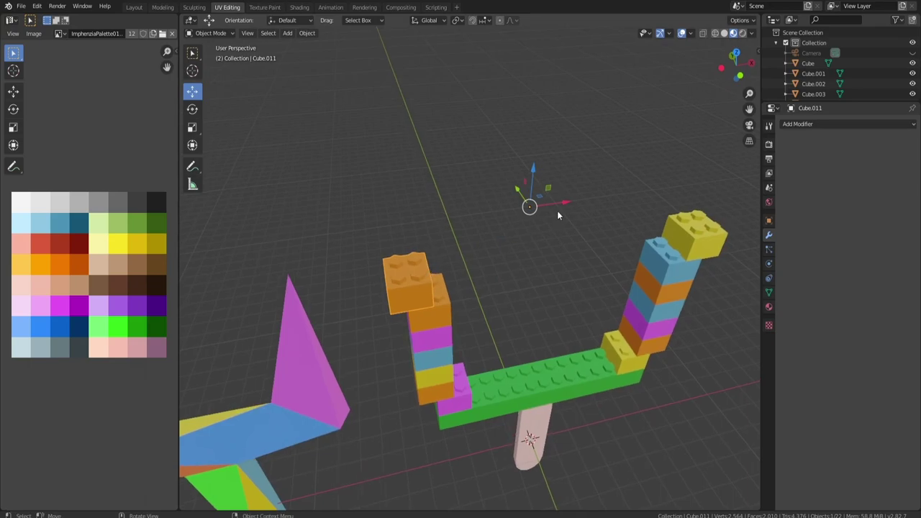
left_click_drag(559, 203, 553, 202)
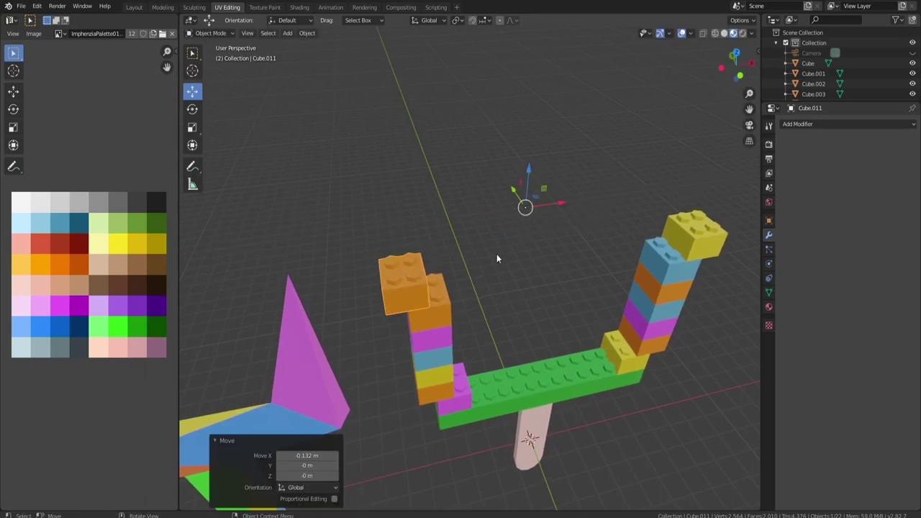
- Recolor the left arm's top brick by moving its UVs to the dark green palette swatch, and return to Object Mode
middle_click_drag(496, 254, 430, 234)
key("Tab")
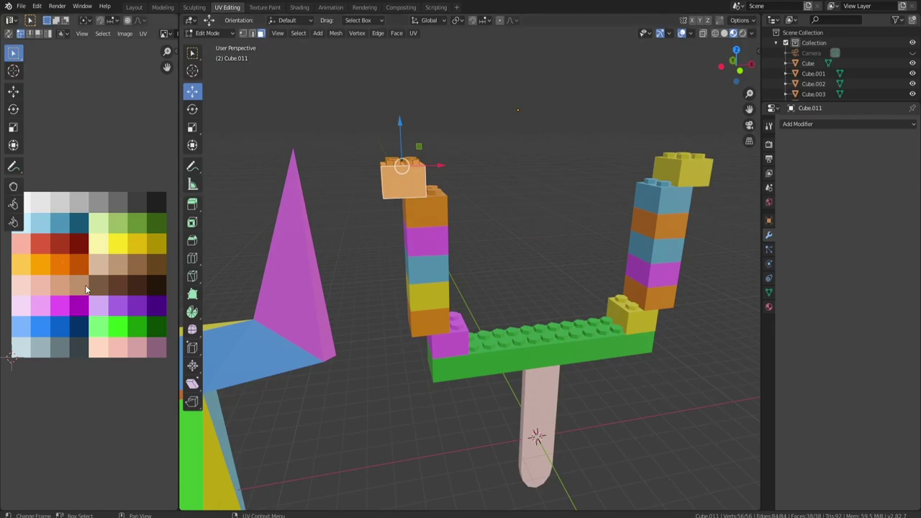
key("g")
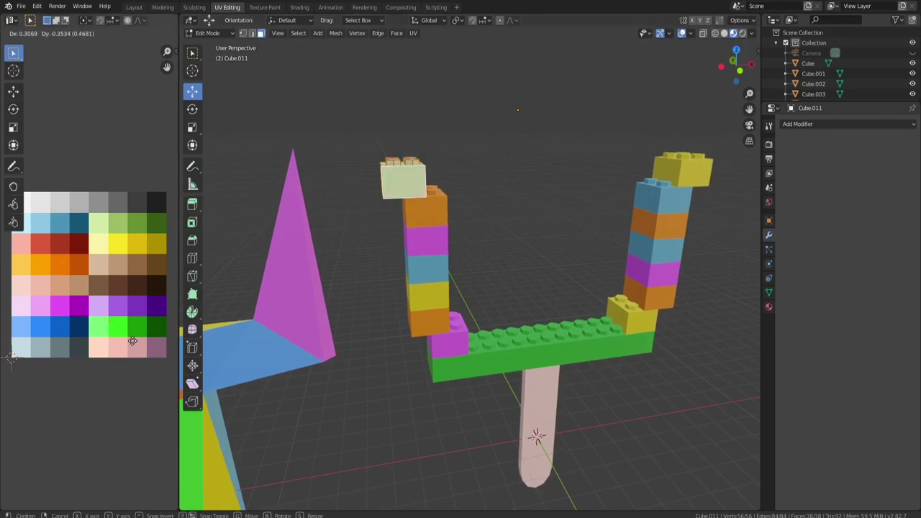
left_click(158, 346)
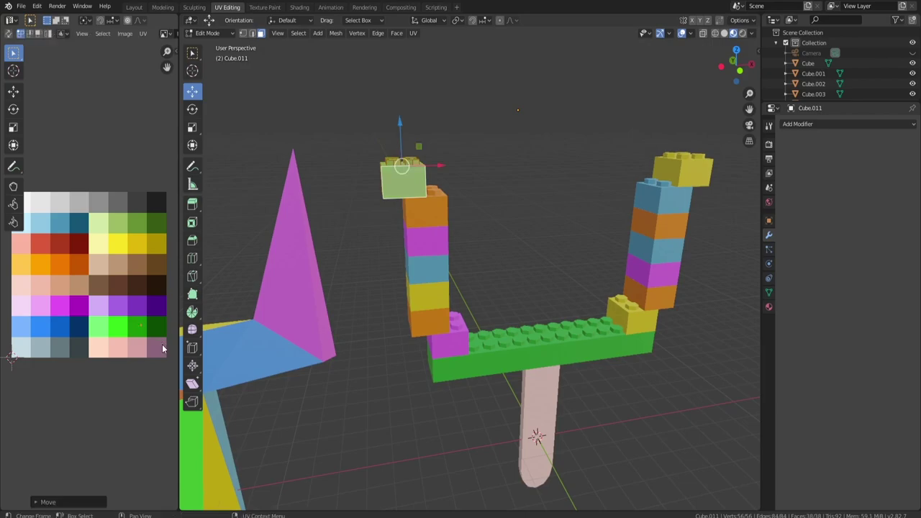
key("Tab")
- Select all parts of the toy brick slingshot and join them into one object
middle_click_drag(513, 246, 440, 260)
scroll(498, 245, "down", 3)
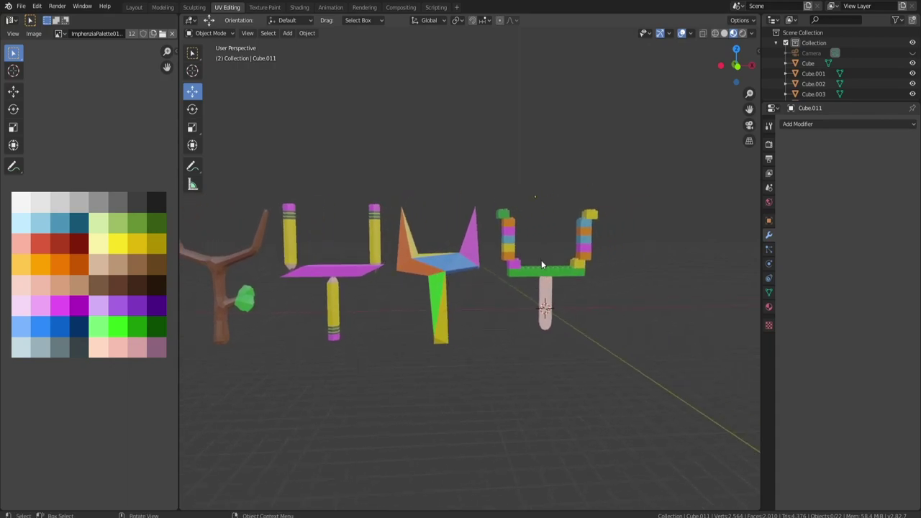
middle_click_drag(541, 264, 561, 250)
left_click_drag(488, 185, 608, 346)
key("ctrl+j")
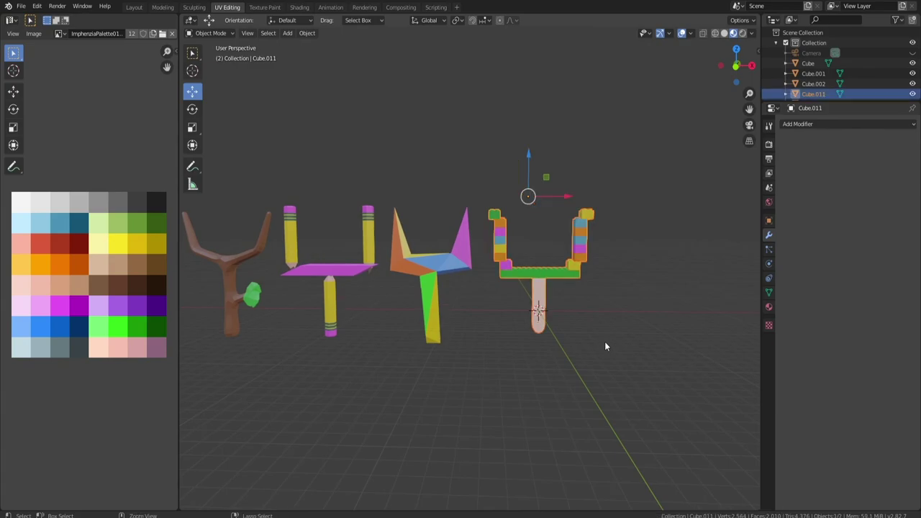
left_click(813, 83)
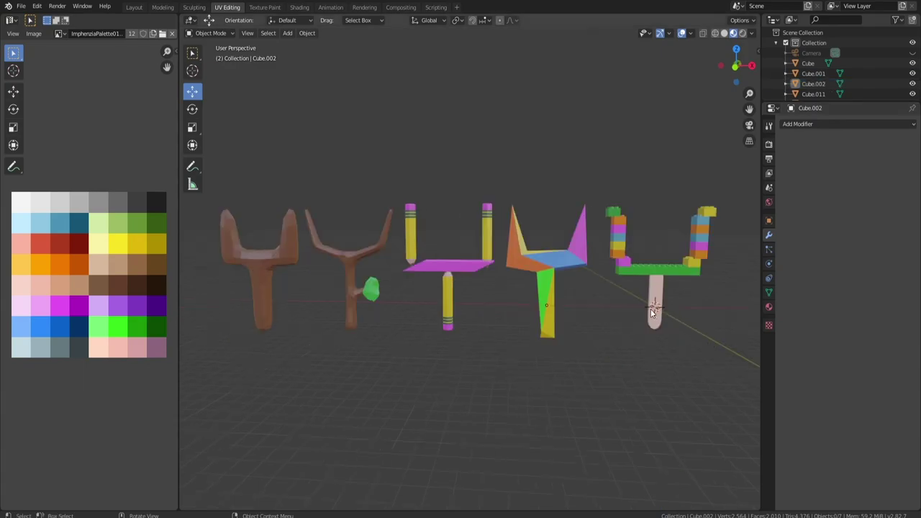
- Add a 2 m cube and move it 13.3 m along X, beside the toy brick slingshot
middle_click_drag(650, 308, 525, 314)
key("shift+a")
mouse_move(541, 317)
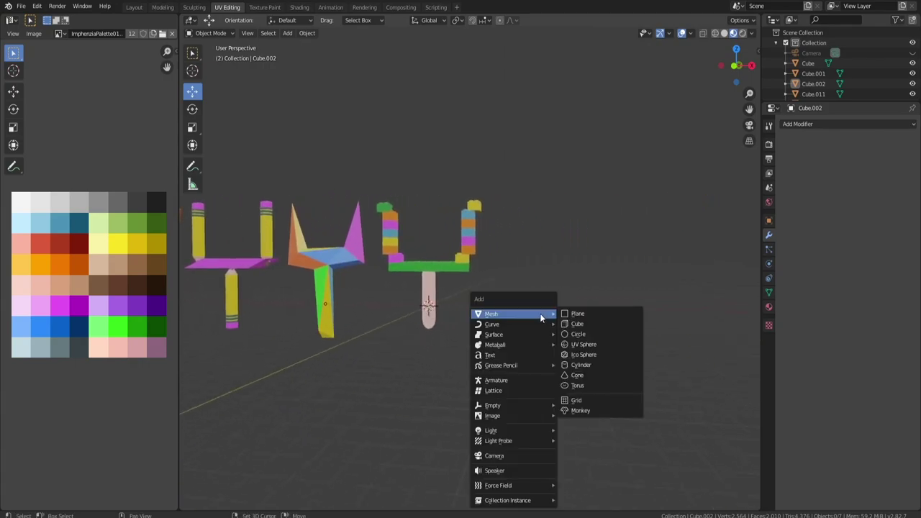
left_click(583, 325)
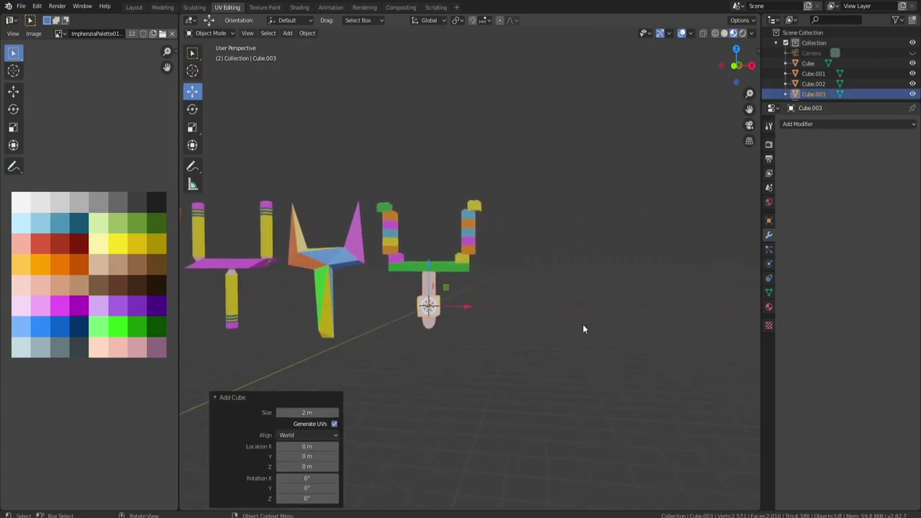
left_click_drag(441, 303, 578, 313)
scroll(578, 313, "up", 4)
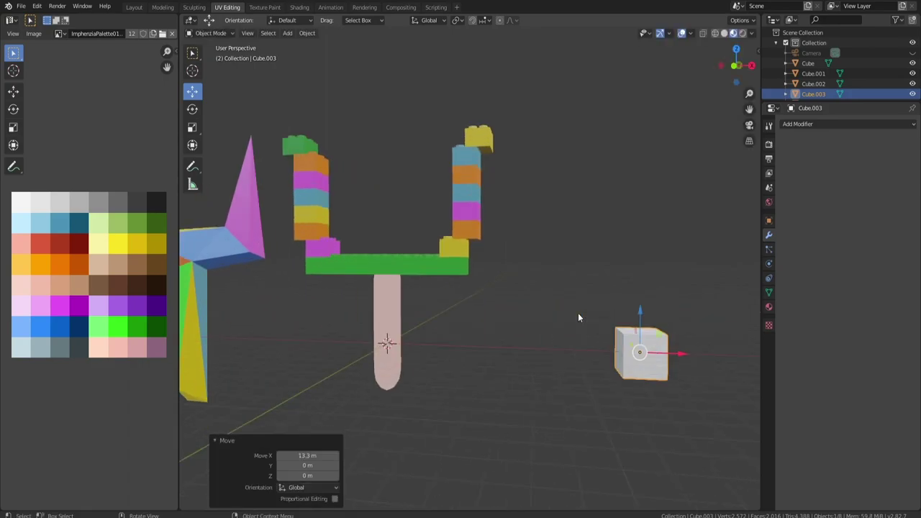
- Stretch the new cube along Z into a tall post
middle_click_drag(578, 313, 437, 312, "shift")
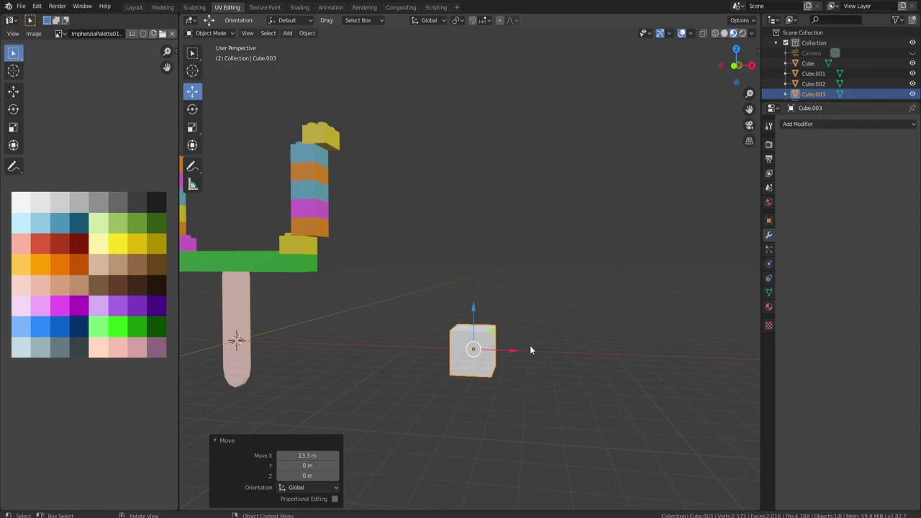
middle_click_drag(519, 354, 527, 353)
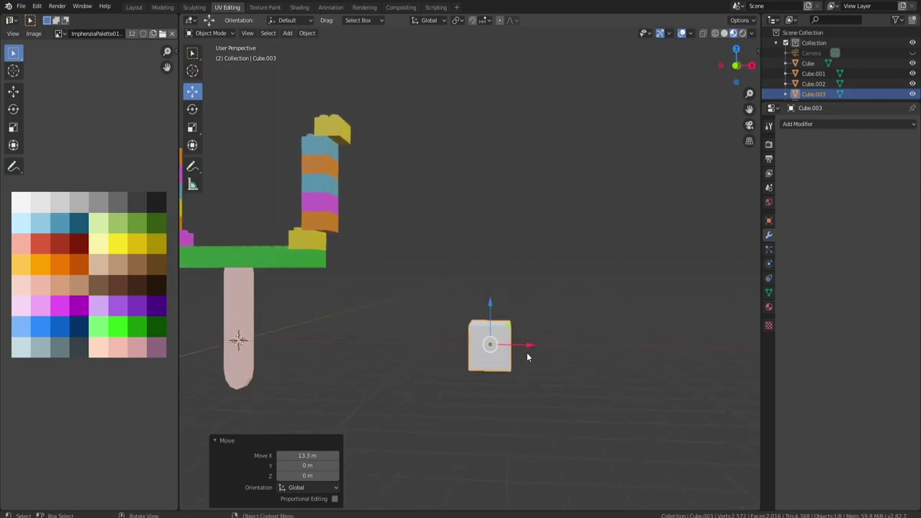
key("s")
key("z")
left_click(633, 312)
middle_click_drag(503, 323, 509, 316)
- Add six evenly spaced horizontal loop cuts to the tall post in Edit Mode
key("Tab")
key("ctrl+r")
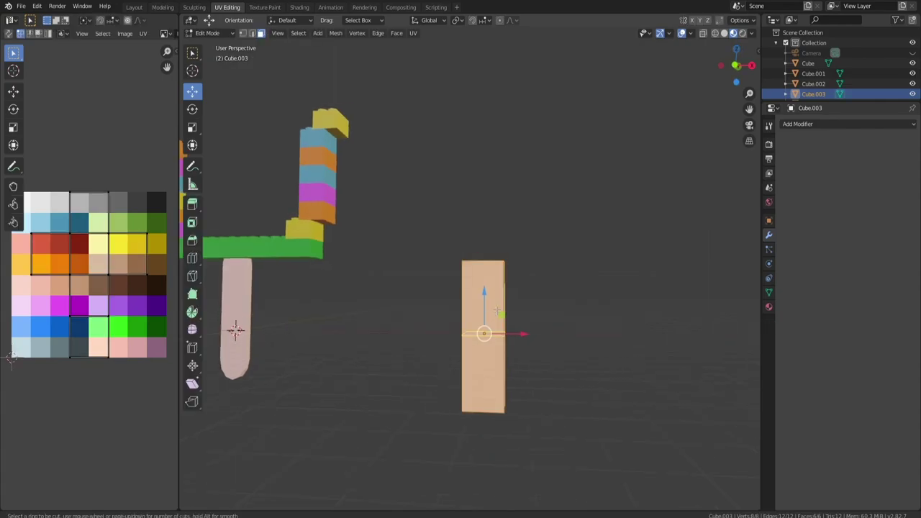
scroll(496, 310, "up", 4)
scroll(497, 311, "up", 1)
left_click(497, 310)
right_click(497, 310)
scroll(504, 314, "up", 2)
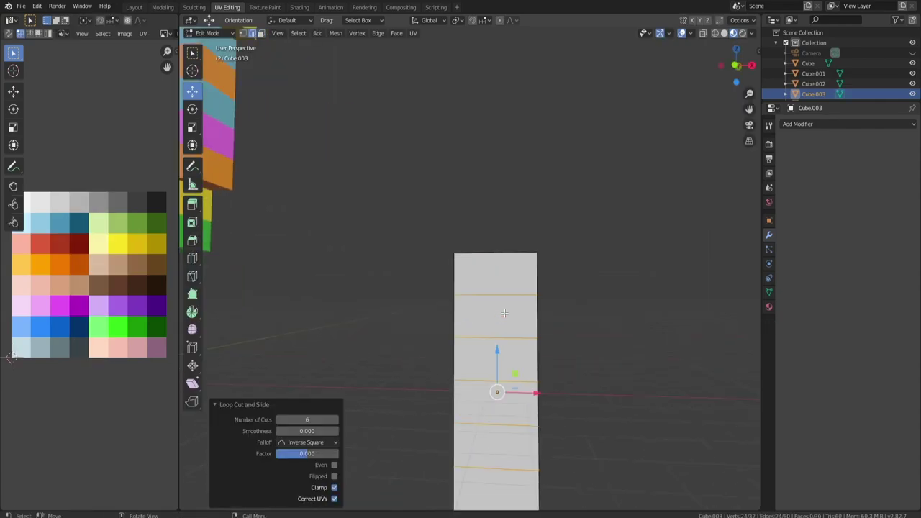
- Bevel a vertical corner edge near the top of the post with a 0.192 m offset and one segment
middle_click_drag(506, 297, 456, 307)
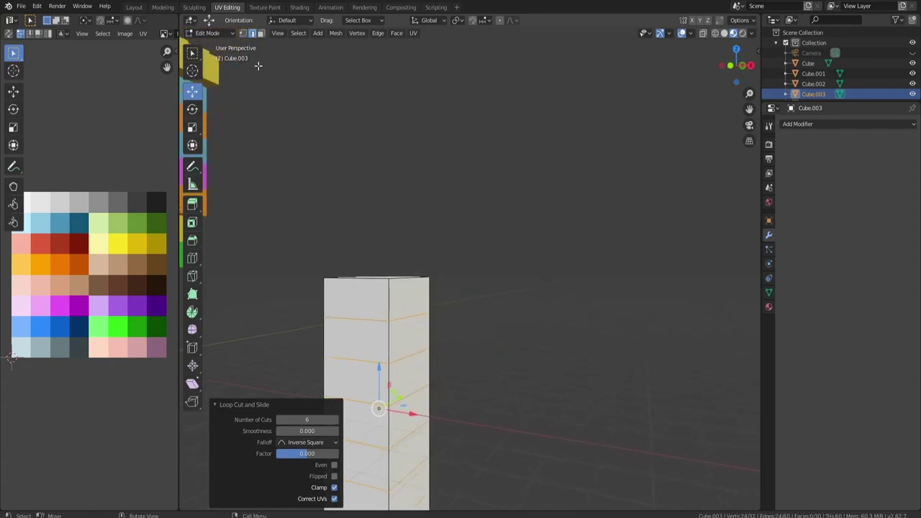
left_click(372, 320)
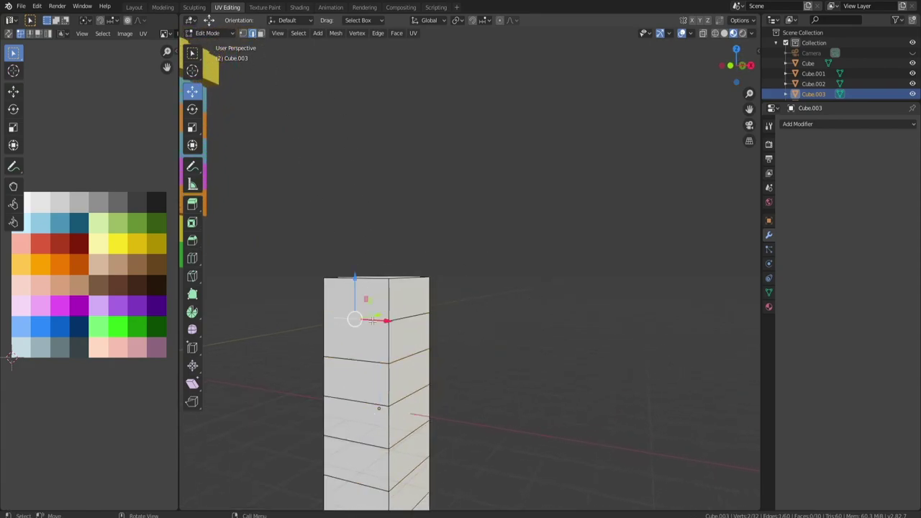
left_click(244, 33)
key("2")
left_click(388, 300)
left_click(390, 339)
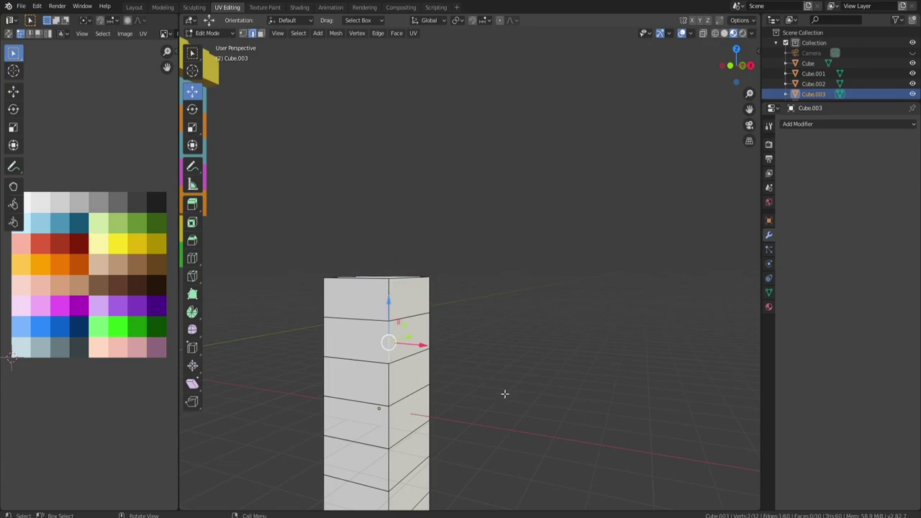
key("ctrl+b")
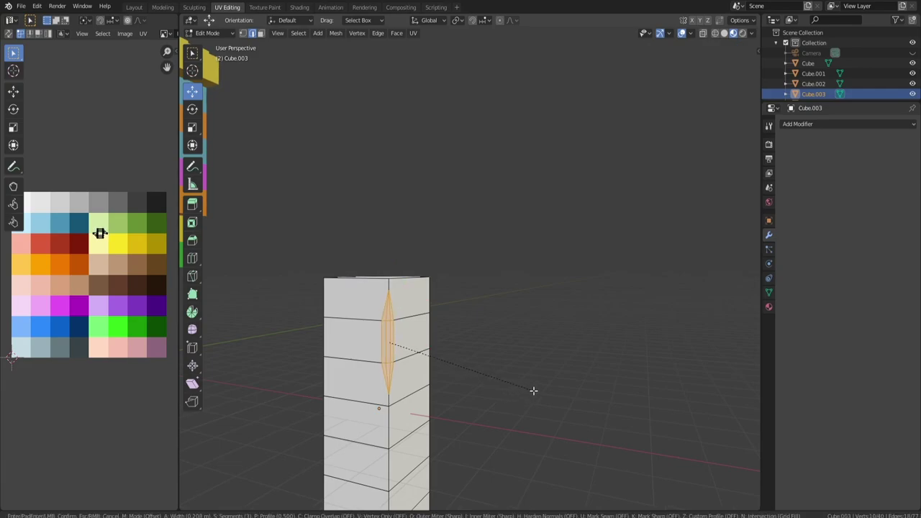
scroll(532, 391, "down", 2)
left_click(531, 391)
middle_click_drag(525, 391, 534, 374)
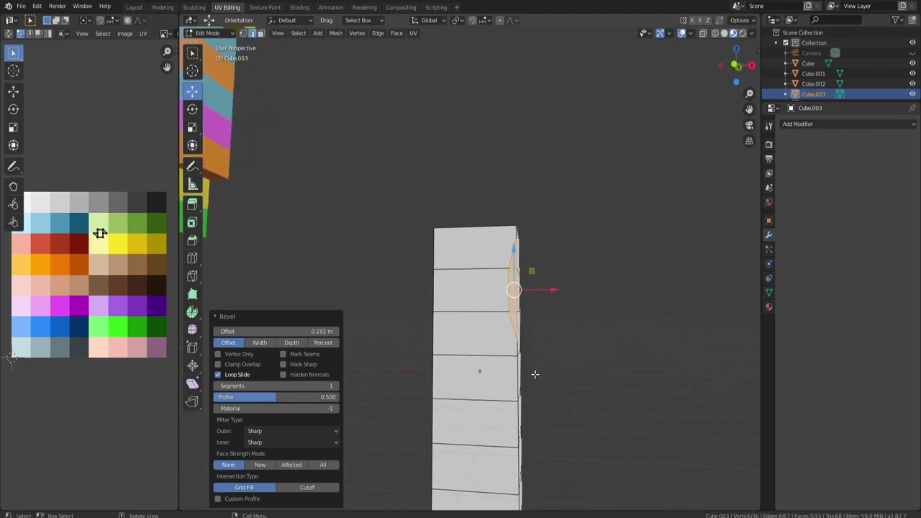
- Cut a vertical loop through the middle of the post's front face and bevel its central edge by 0.22 m
left_click(446, 398)
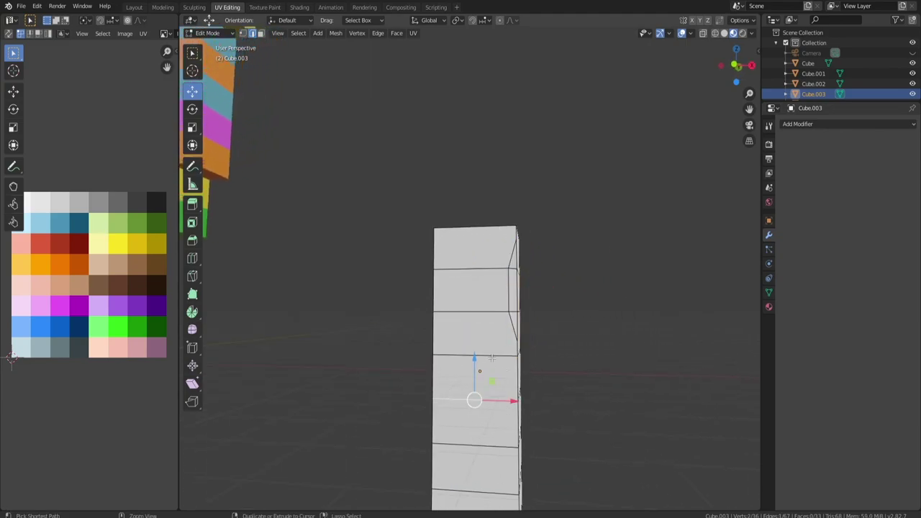
key("ctrl+r")
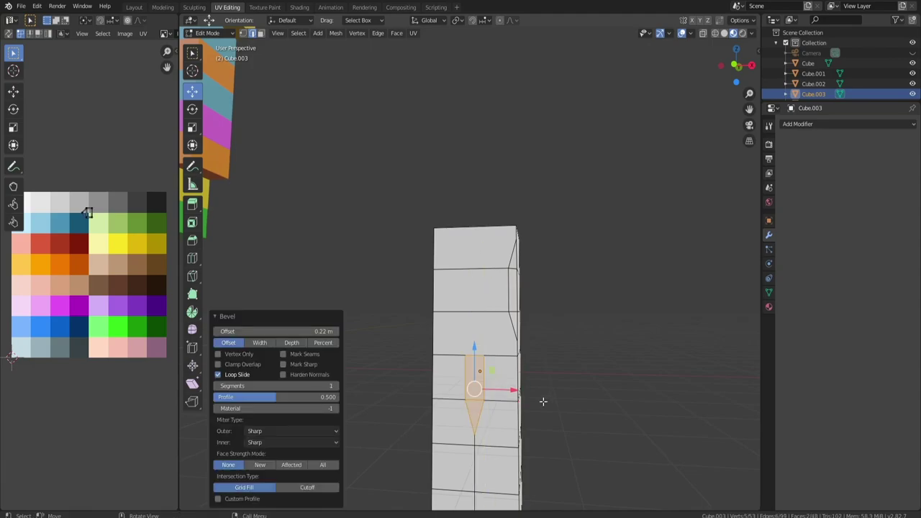
middle_click_drag(543, 400, 558, 407)
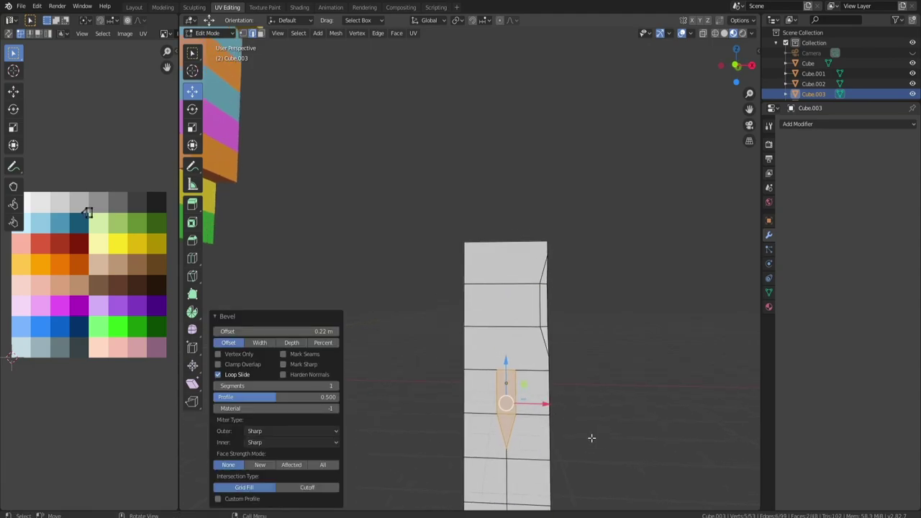
- Extrude the beveled front notch faces by -0.19 m, scale them to 0.86 and shift them along Y
key("e")
left_click(599, 460)
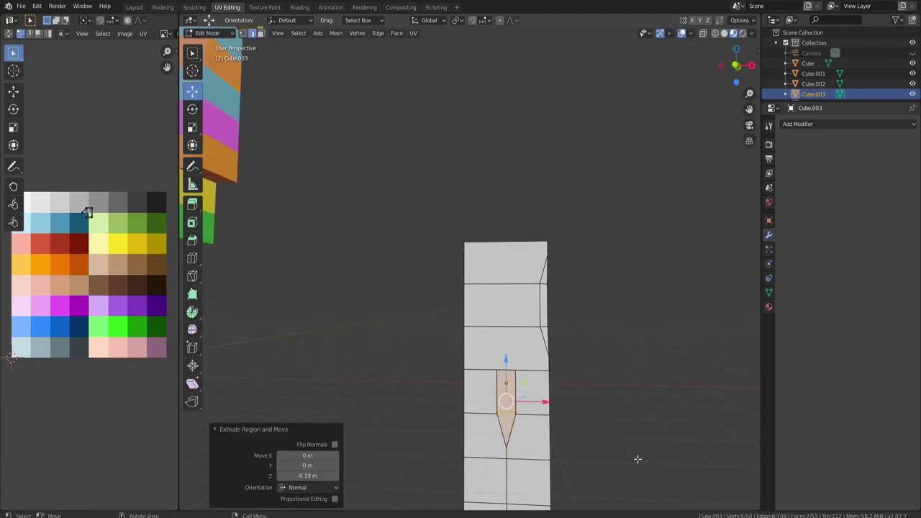
key("s")
left_click(617, 457)
middle_click_drag(581, 442, 588, 416)
left_click_drag(637, 411, 636, 414)
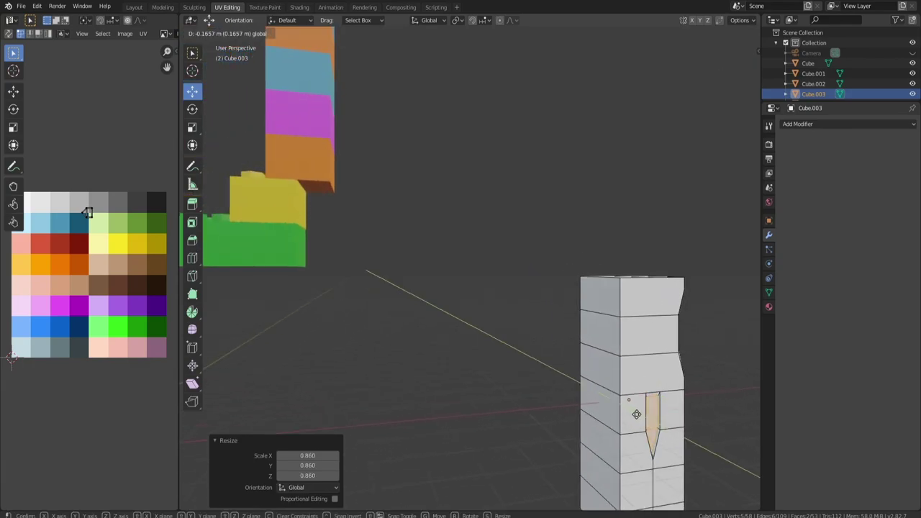
left_click(593, 304)
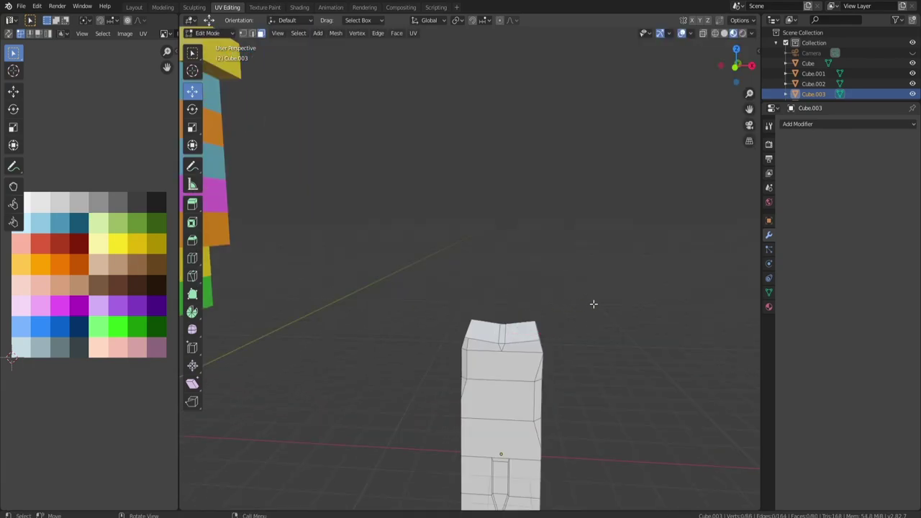
- Bevel another vertical corner edge on the upper part of the post from its other side
scroll(590, 308, "down", 2)
middle_click_drag(559, 343, 387, 326)
key("Tab")
key("Tab")
scroll(362, 313, "up", 3)
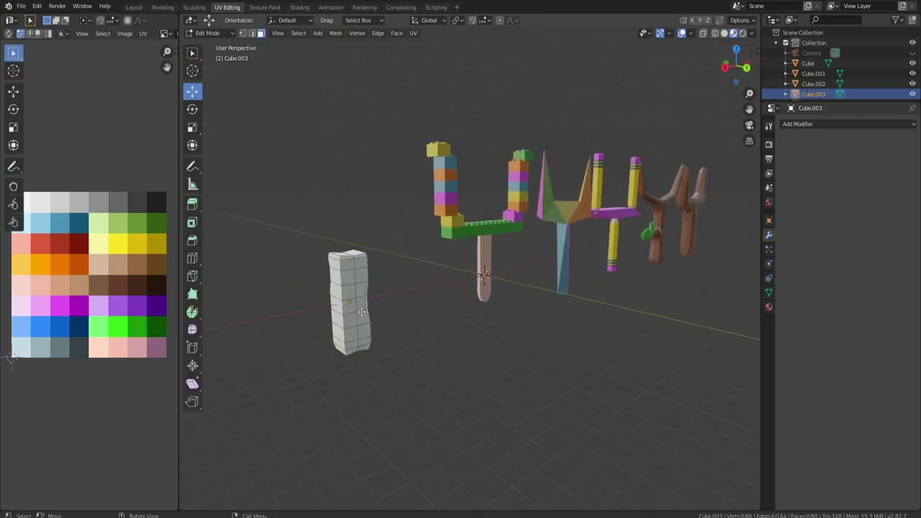
left_click(311, 320)
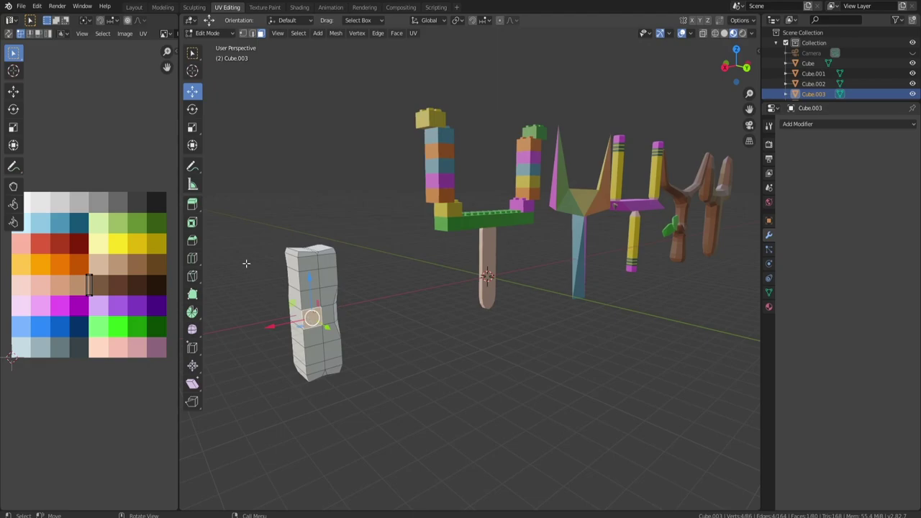
left_click(243, 34)
left_click(251, 33)
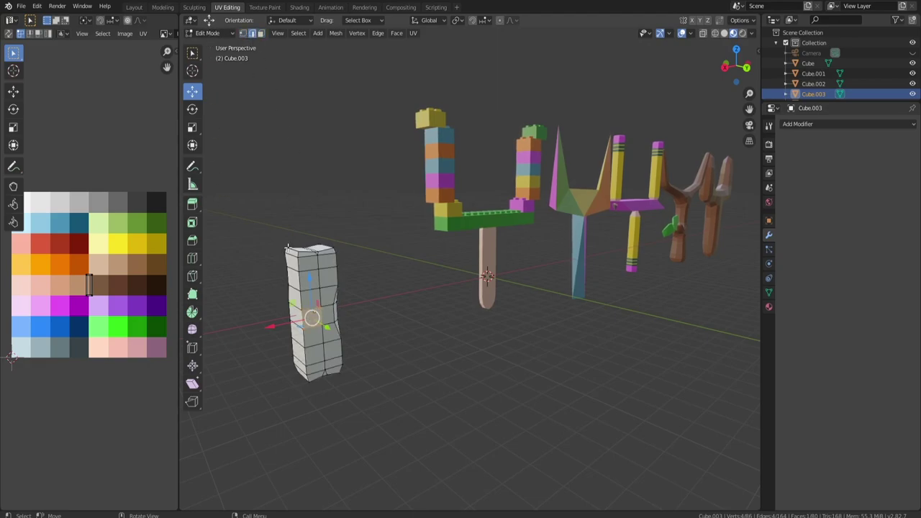
left_click(302, 284)
key("ctrl+b")
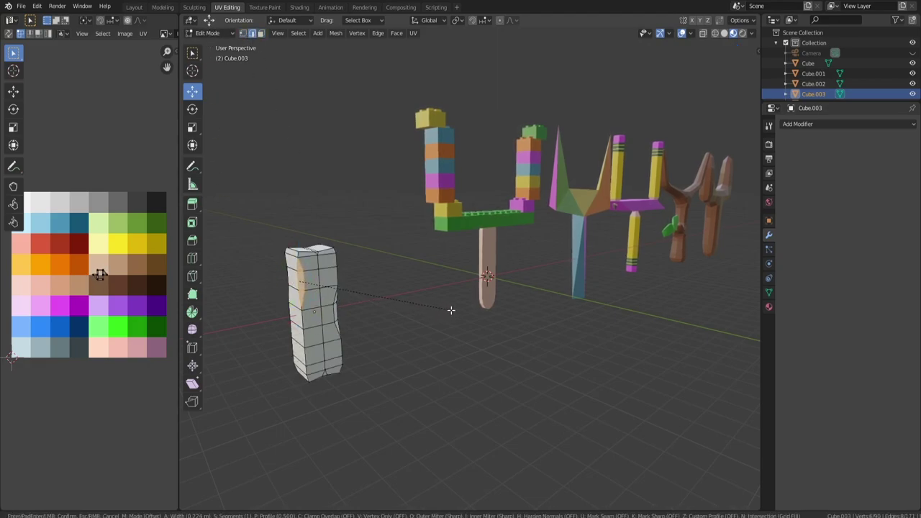
left_click(424, 318)
left_click(391, 312)
- Add a vertical loop cut to the post's side face and bevel its edge near mid-height by about 0.18 m
middle_click_drag(341, 332, 360, 331)
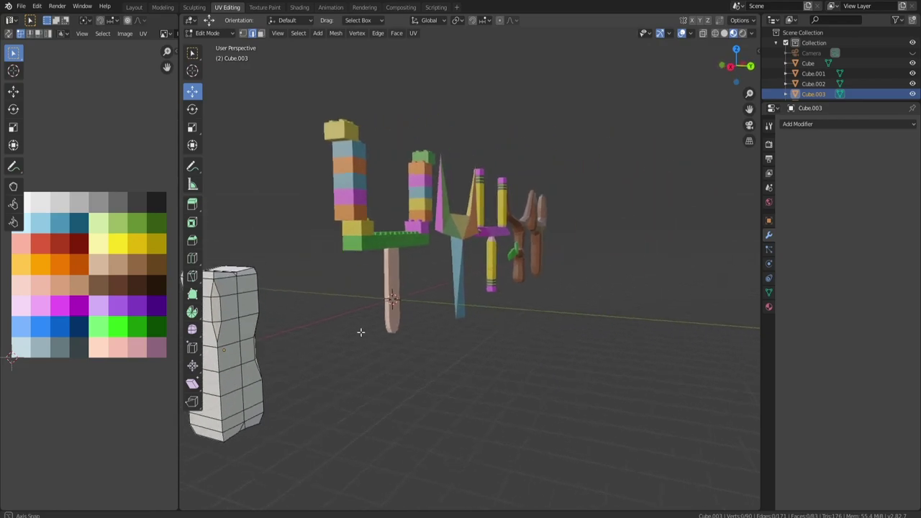
middle_click_drag(318, 352, 345, 346, "shift")
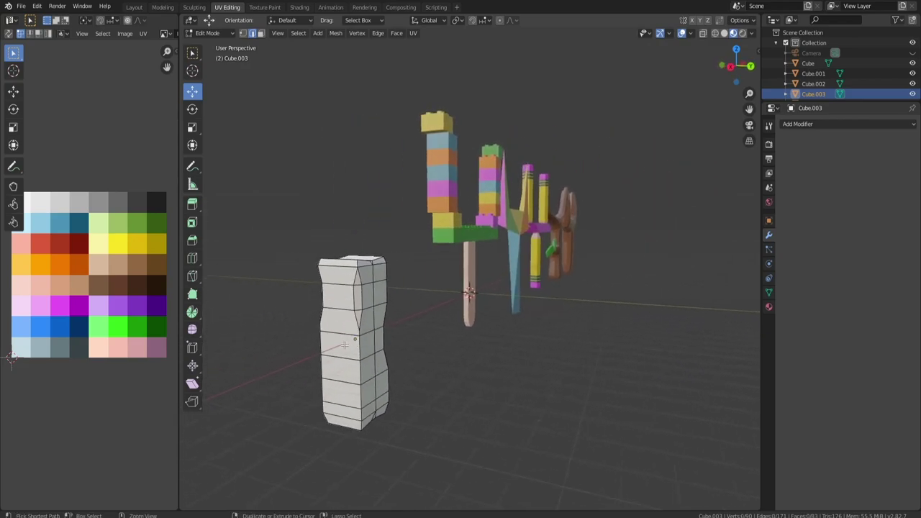
key("ctrl+r")
left_click(342, 342)
right_click(342, 342)
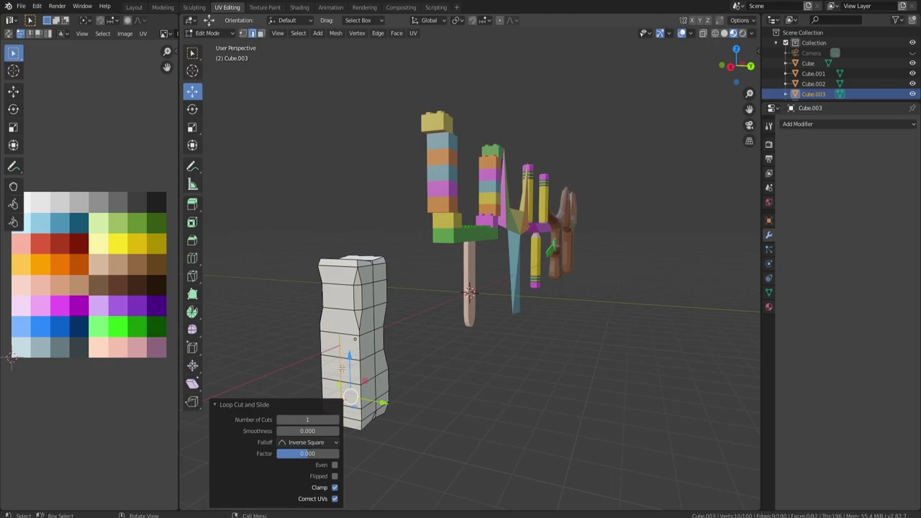
left_click(342, 369)
key("ctrl+b")
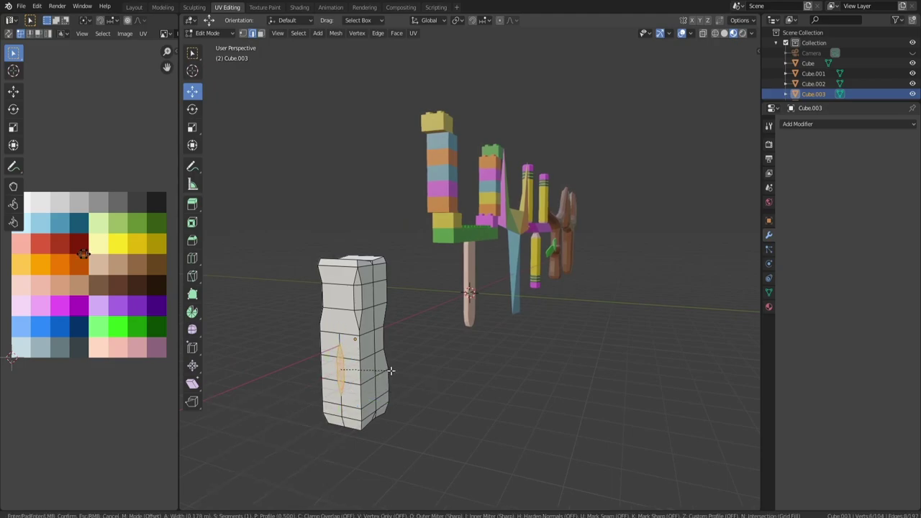
left_click(393, 369)
key("alt+a")
middle_click_drag(392, 370, 447, 330)
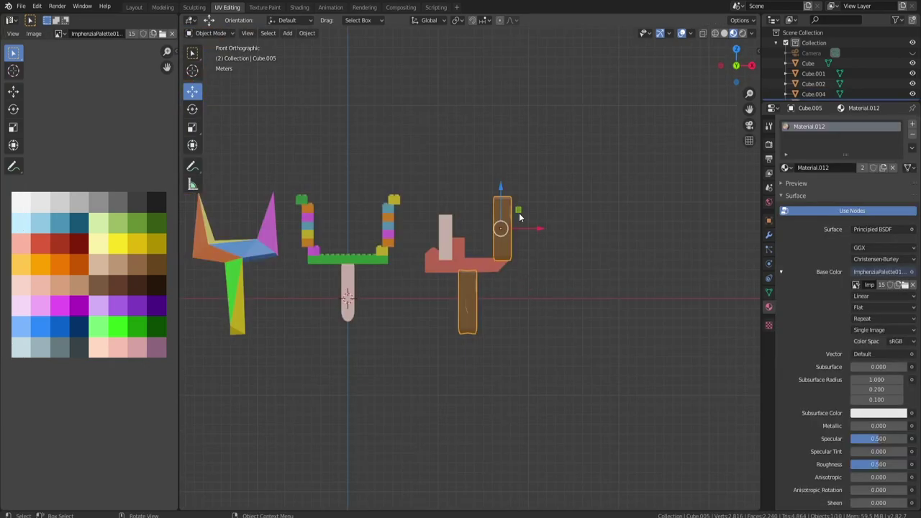
- Bevel all edges of the red crossbar by about 0.05 m and return to Object Mode
left_click(487, 167)
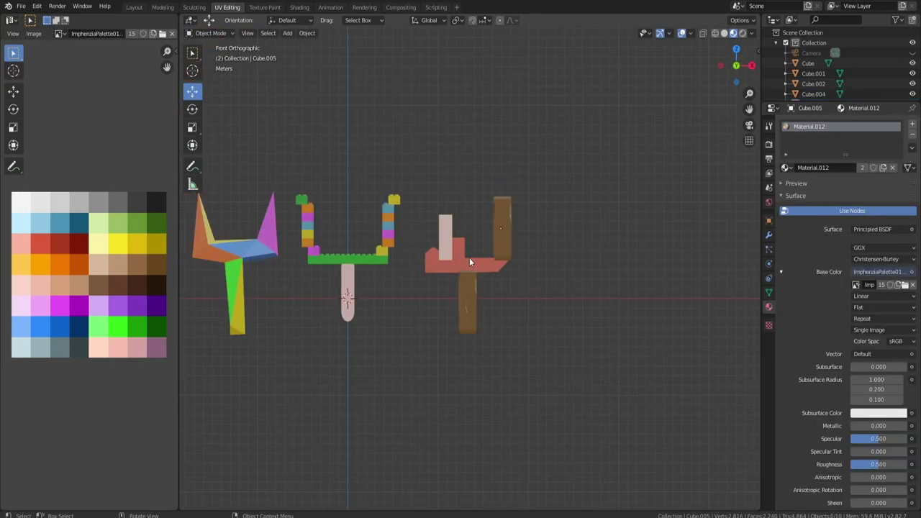
scroll(469, 263, "up", 5)
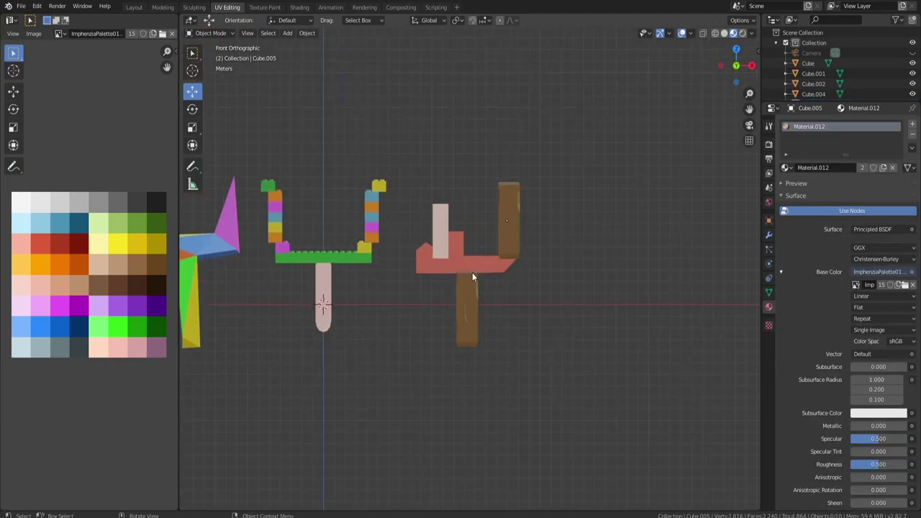
scroll(467, 310, "up", 1)
key("Tab")
key("Tab")
left_click(467, 311)
key("Tab")
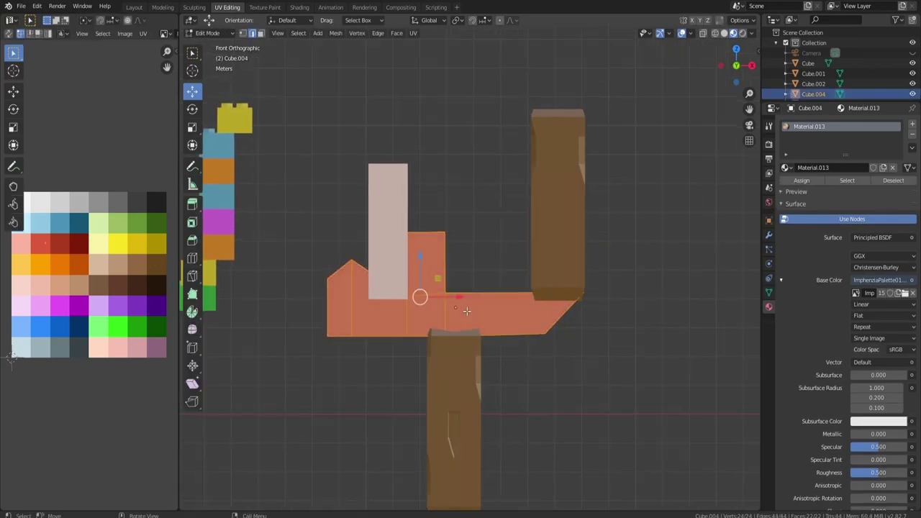
key("ctrl+b")
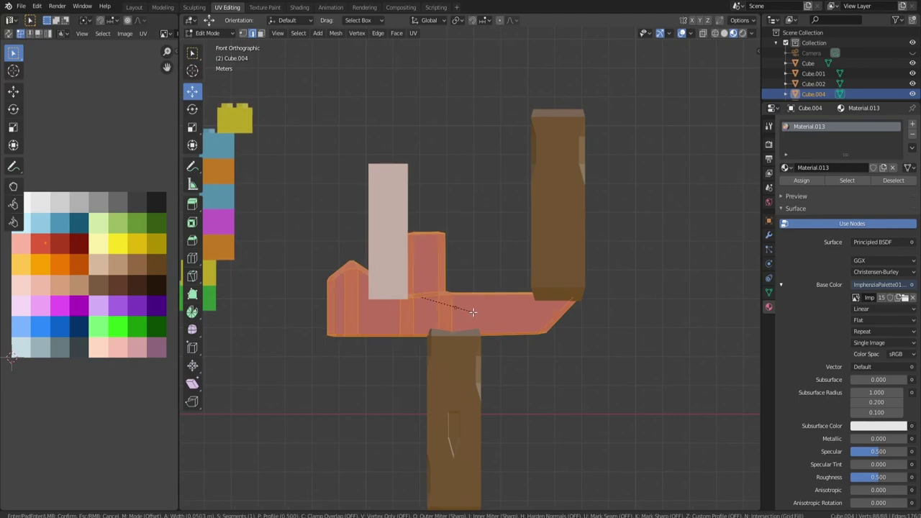
left_click(473, 312)
middle_click_drag(482, 267, 354, 241)
key("Tab")
- Join the brown posts, red crossbar and pale post into one slingshot object and clear the selection
left_click(320, 212)
middle_click_drag(320, 211, 418, 241)
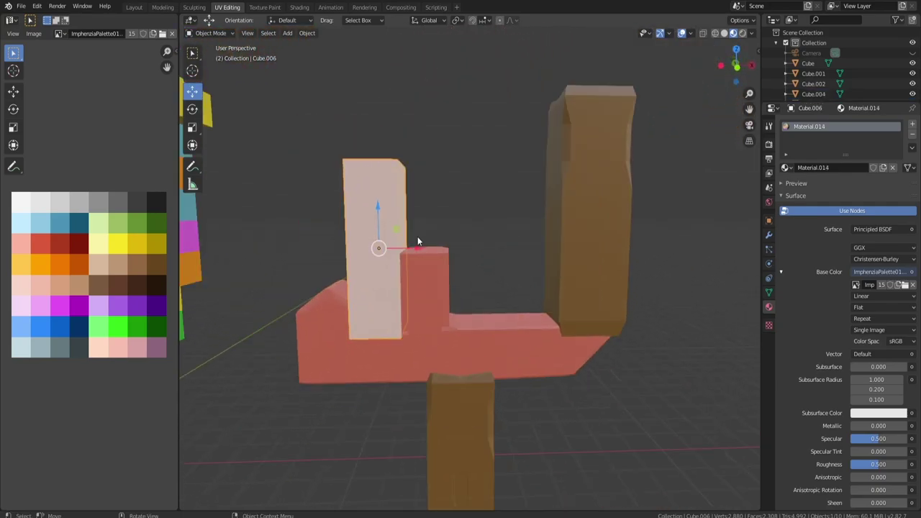
left_click(484, 249)
middle_click_drag(484, 249, 465, 340)
left_click(464, 339)
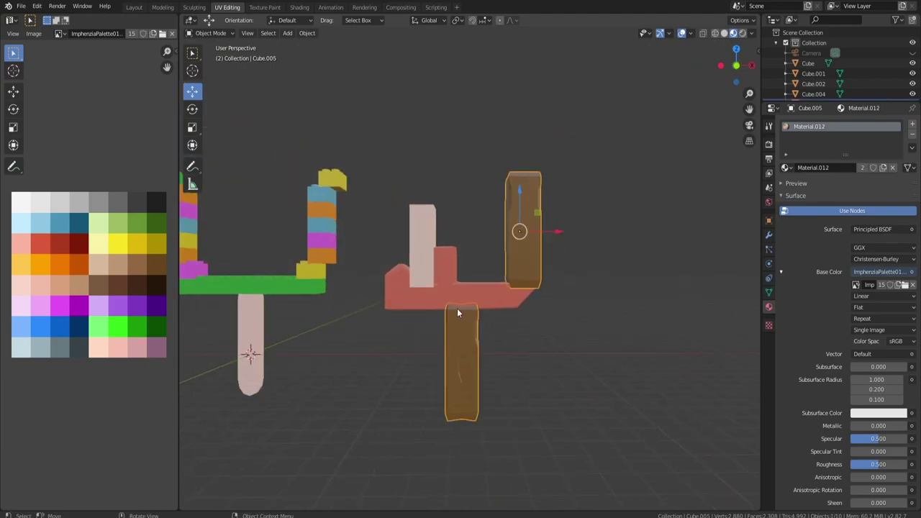
left_click(461, 289, "shift")
left_click(415, 268, "shift")
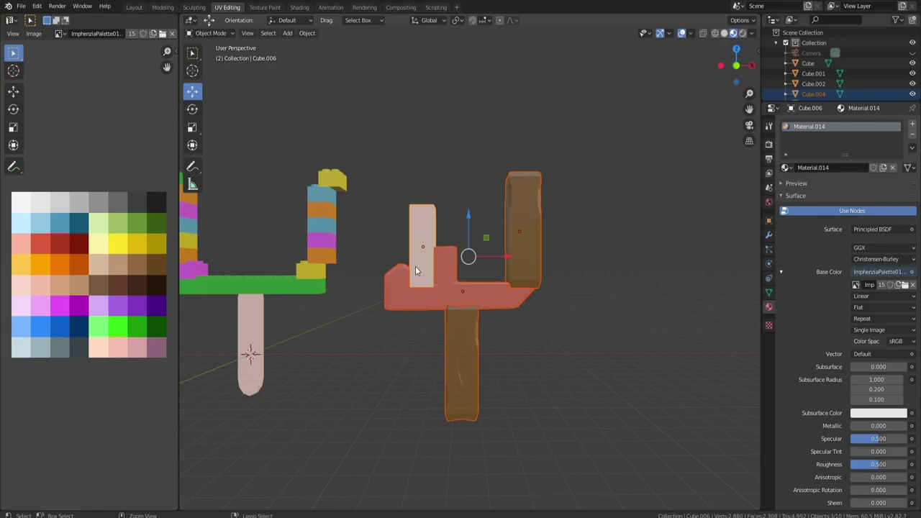
key("ctrl+j")
scroll(425, 275, "down", 1)
key("alt+a")
scroll(467, 324, "down", 1)
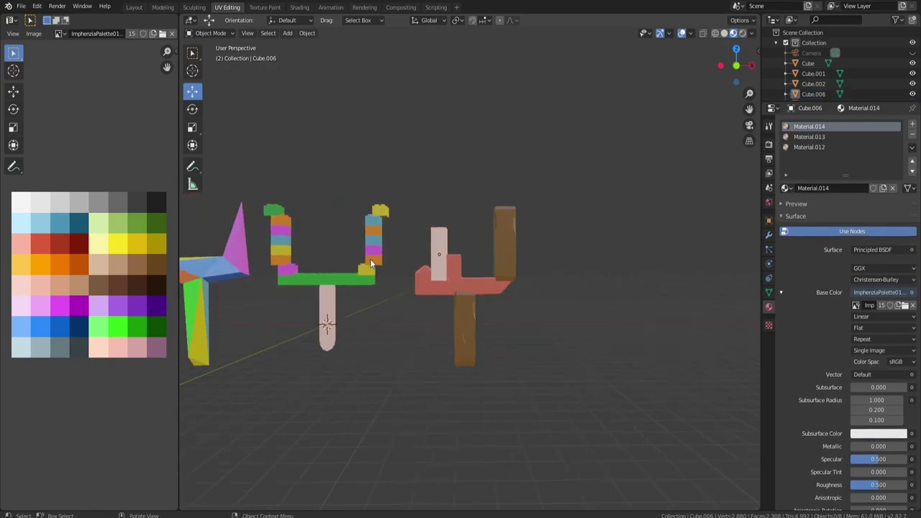
- Examine the row of slingshots, selecting the toy-brick, faceted multicolored and pencil ones in turn
left_click(371, 264)
middle_click_drag(388, 283, 369, 294)
left_click(289, 270)
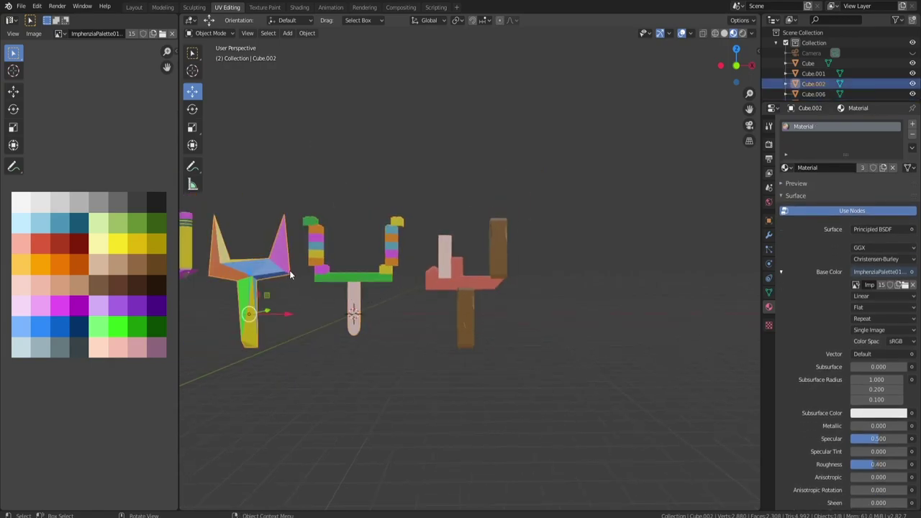
middle_click_drag(290, 270, 439, 279)
left_click(320, 281)
middle_click_drag(320, 281, 436, 343)
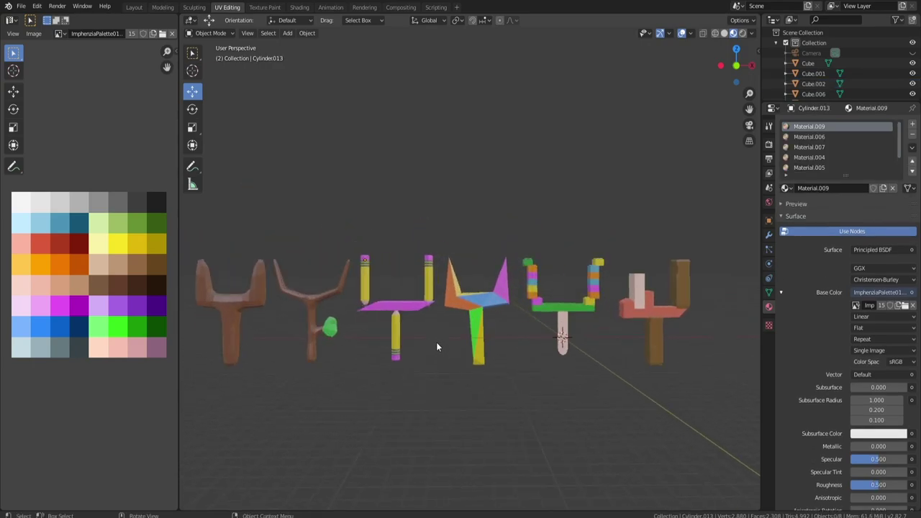